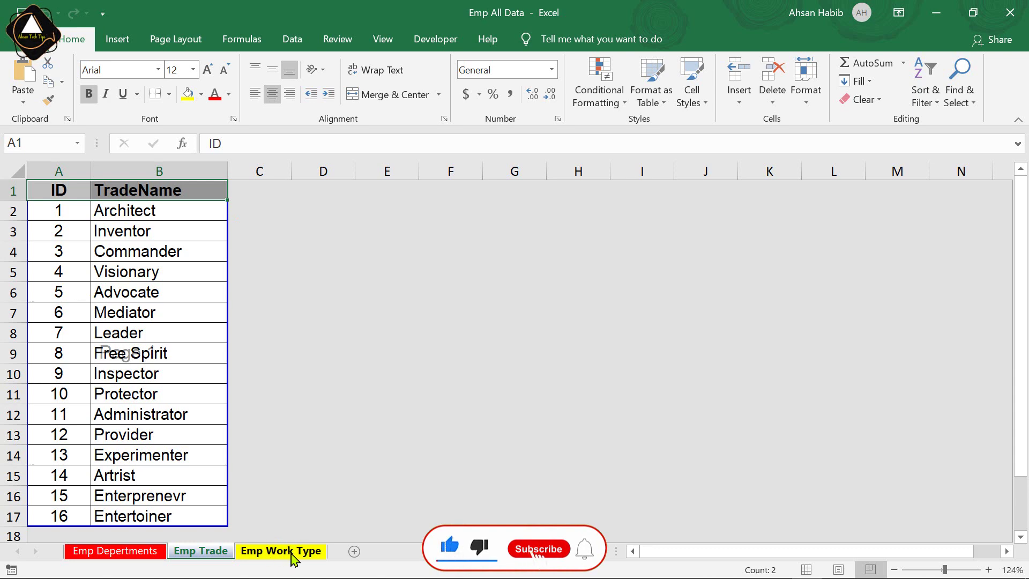
# - Review the Emp Work Type worksheet and close the Emp All Data workbook
pyautogui.click(292, 552)
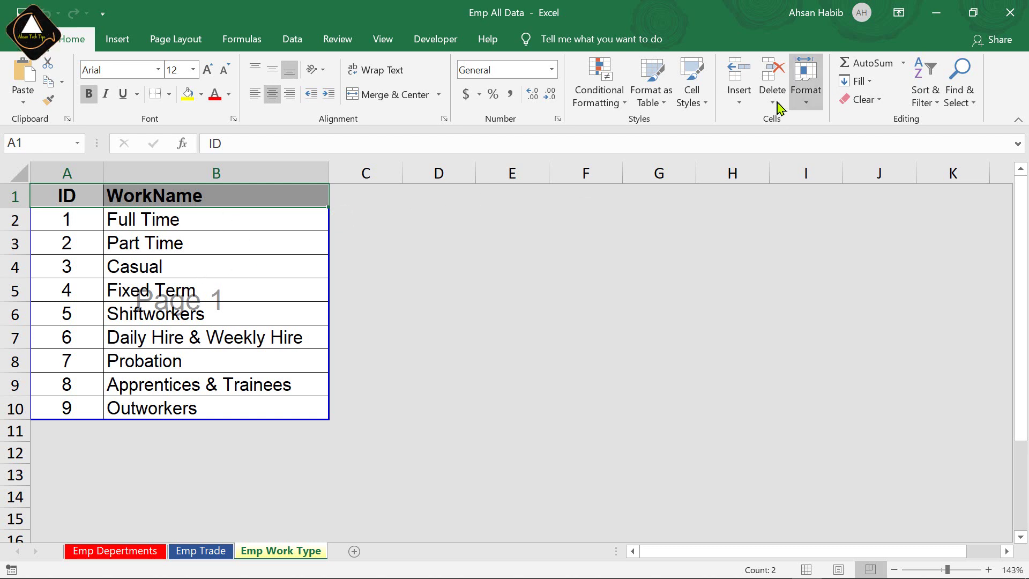
pyautogui.click(1018, 7)
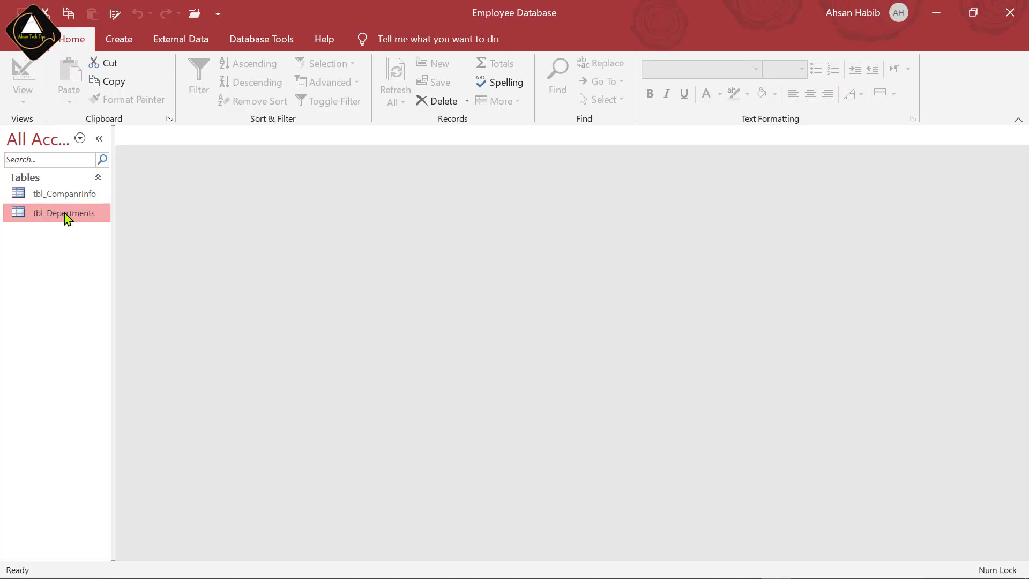
# - In the Access Employee Database, start an Excel import of the Emp All Data workbook into a new table
pyautogui.rightClick(66, 214)
pyautogui.moveTo(145, 265)
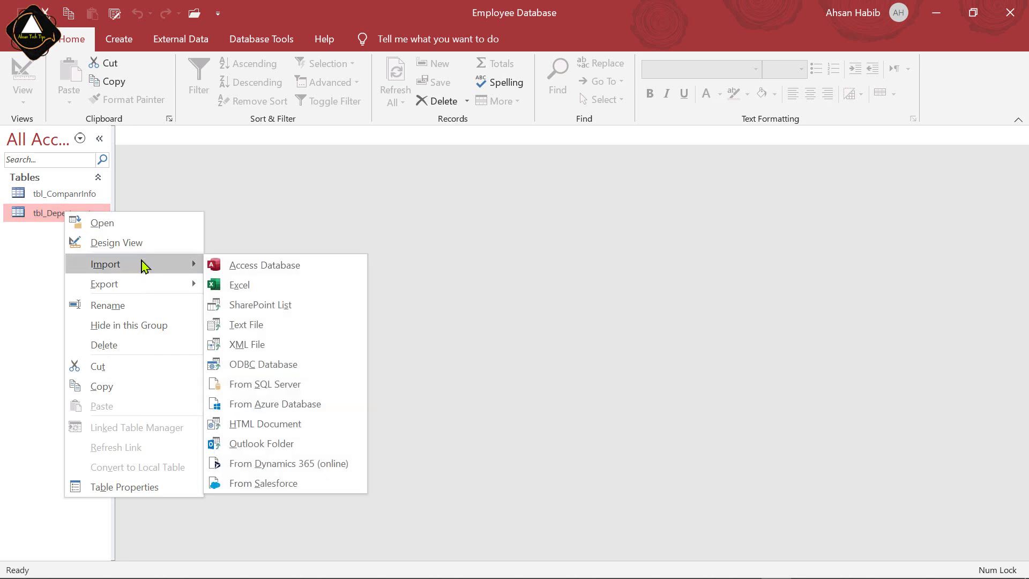
pyautogui.click(271, 287)
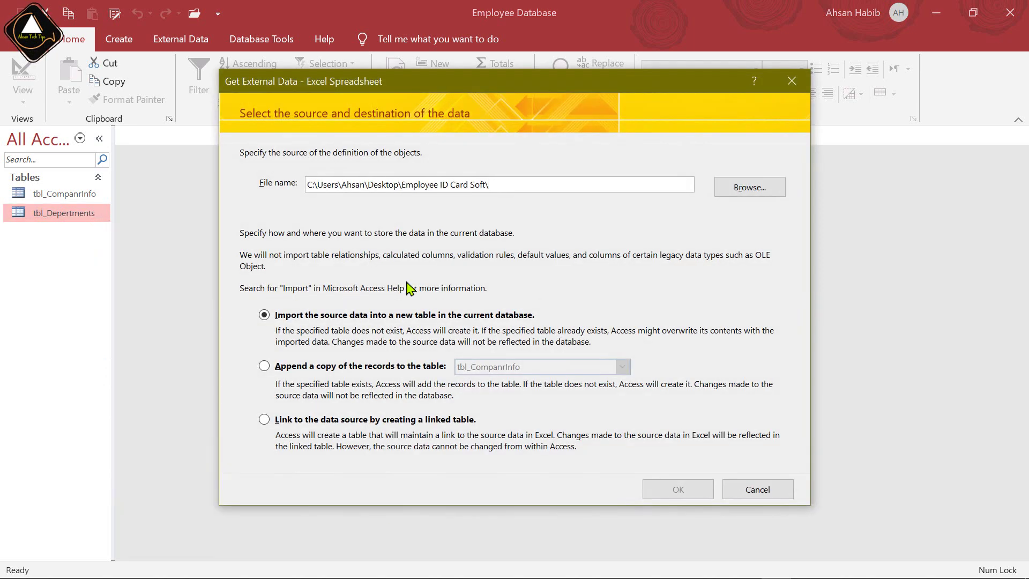
pyautogui.click(751, 189)
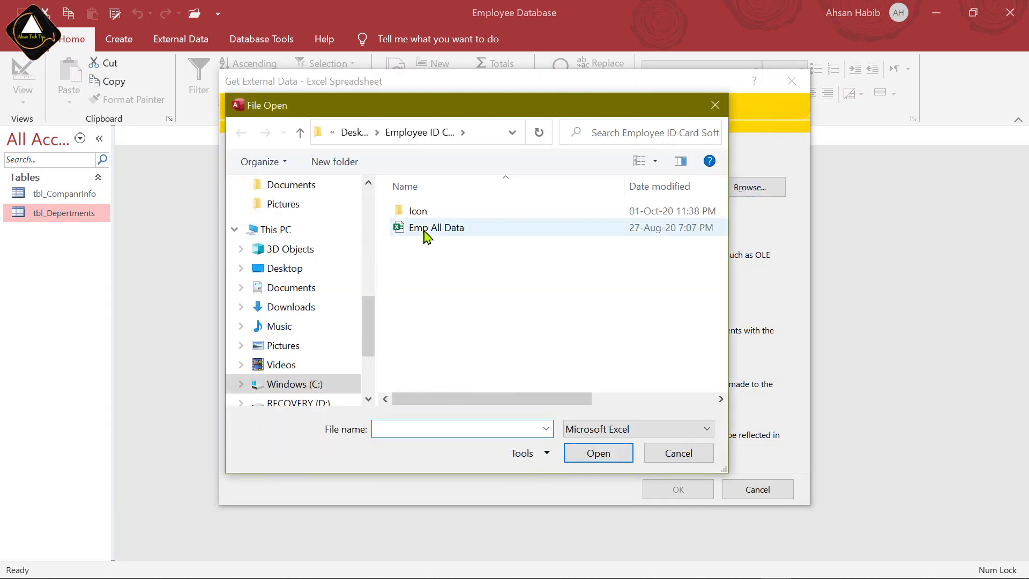
pyautogui.click(428, 235)
pyautogui.click(597, 453)
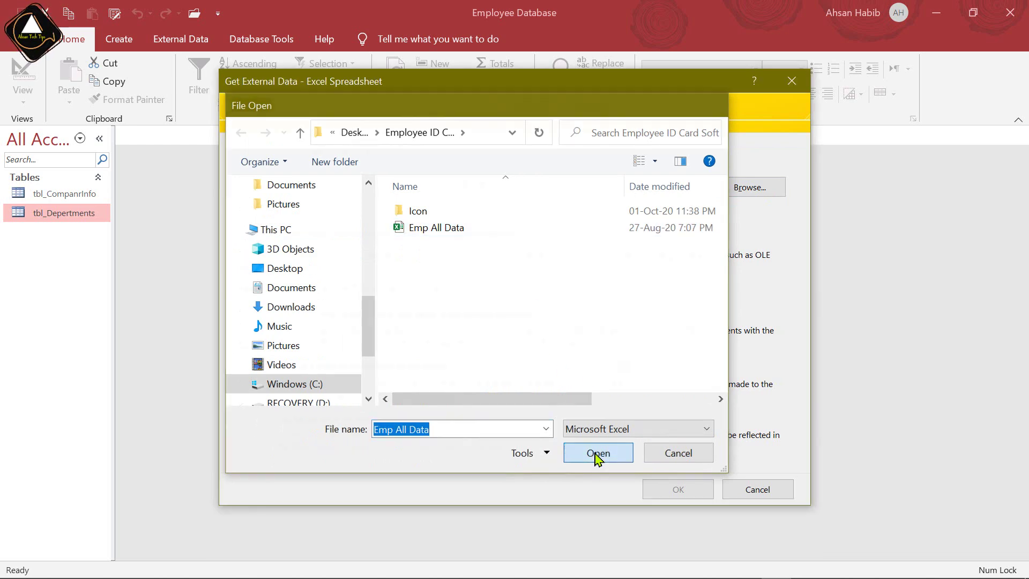
pyautogui.click(676, 490)
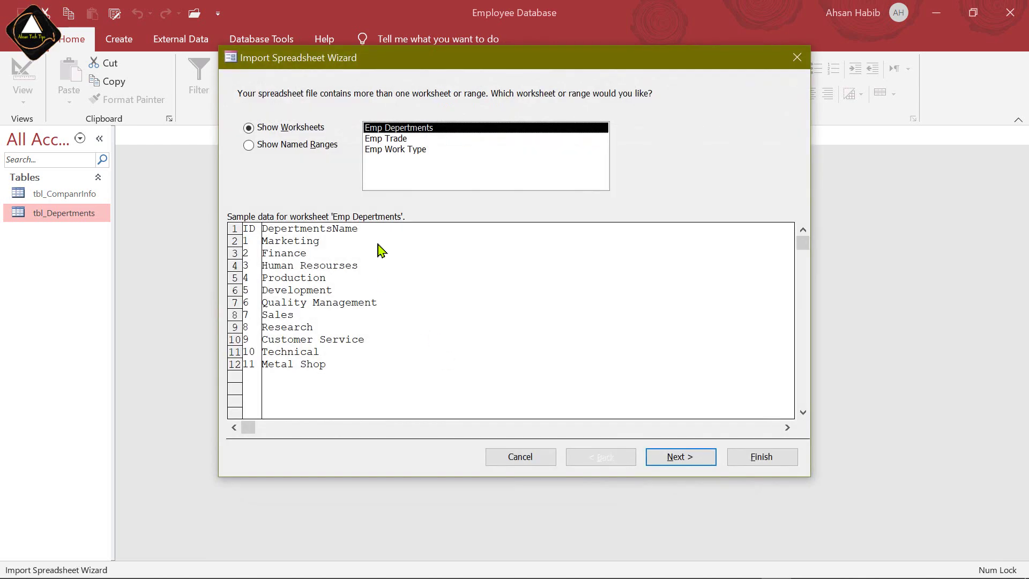
# - Select the Emp Trade worksheet for import, keep the default field options, and choose no primary key
pyautogui.click(401, 139)
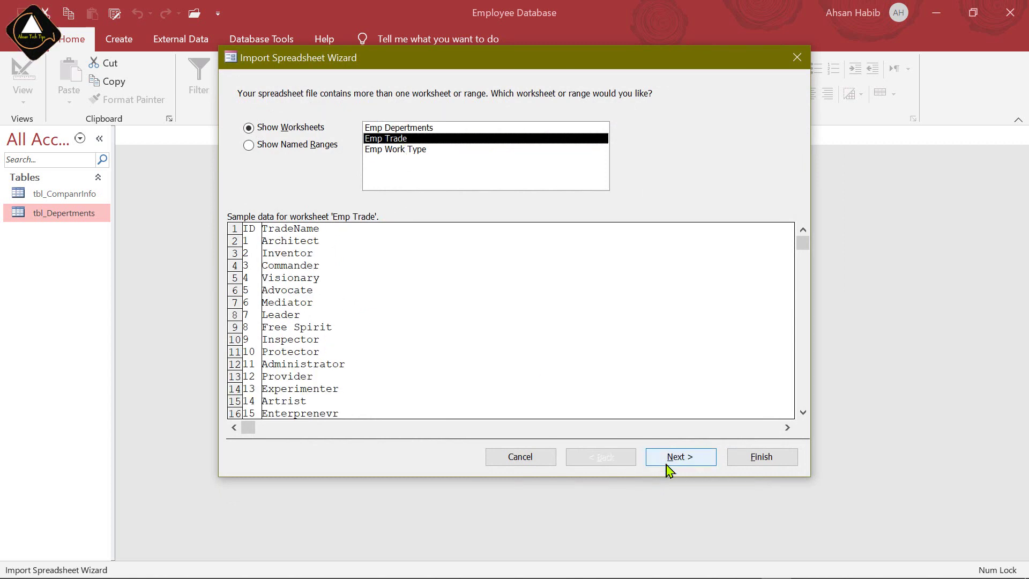
pyautogui.click(695, 463)
pyautogui.click(697, 466)
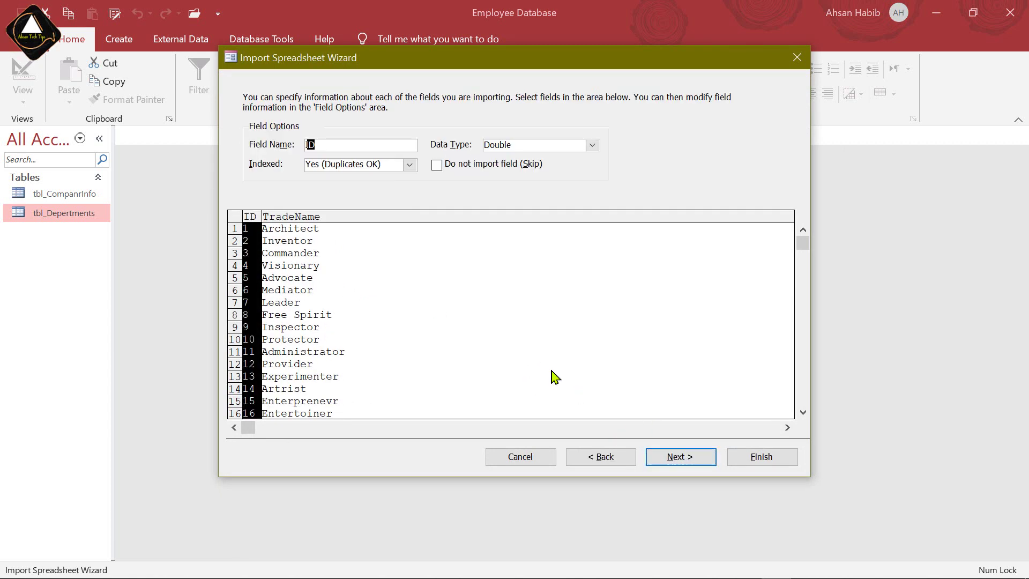
pyautogui.click(682, 459)
pyautogui.click(384, 172)
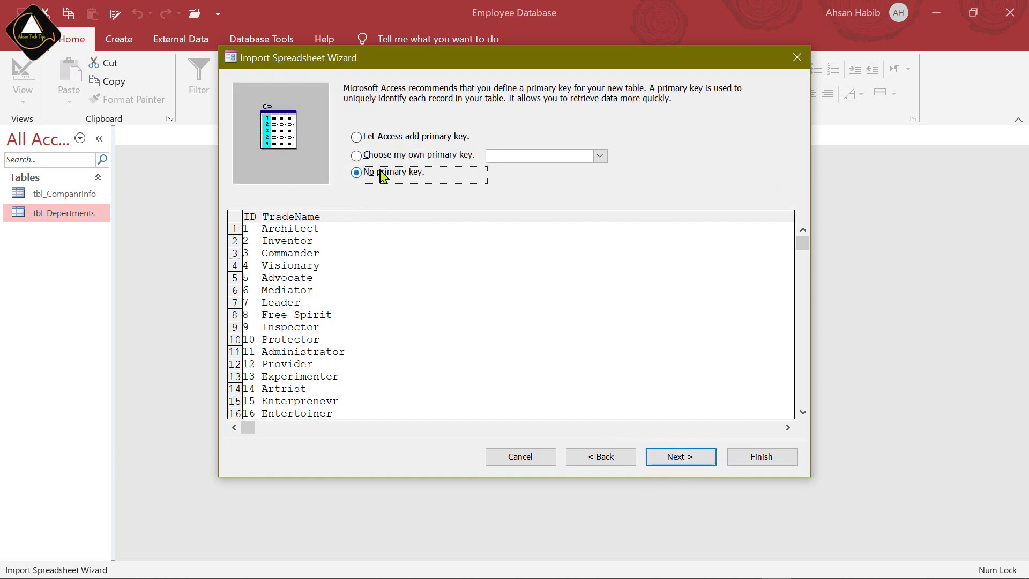
pyautogui.click(683, 459)
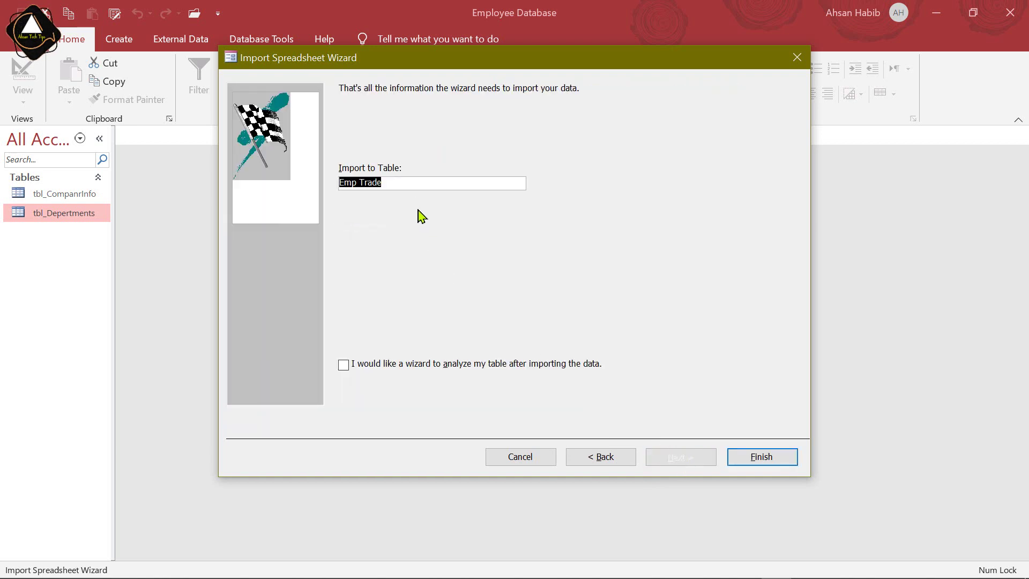
# - Name the destination table tbl_Trades and finish the import without saving the import steps
pyautogui.click(359, 183)
pyautogui.press('BackSpace')
pyautogui.press('BackSpace')
pyautogui.press('BackSpace')
pyautogui.press('BackSpace')
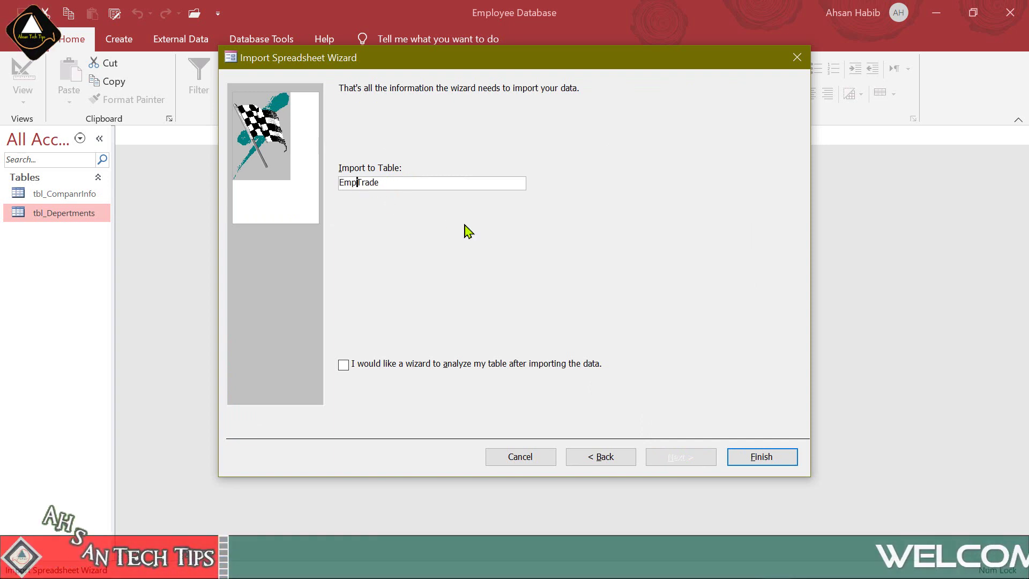
pyautogui.write('tbl_')
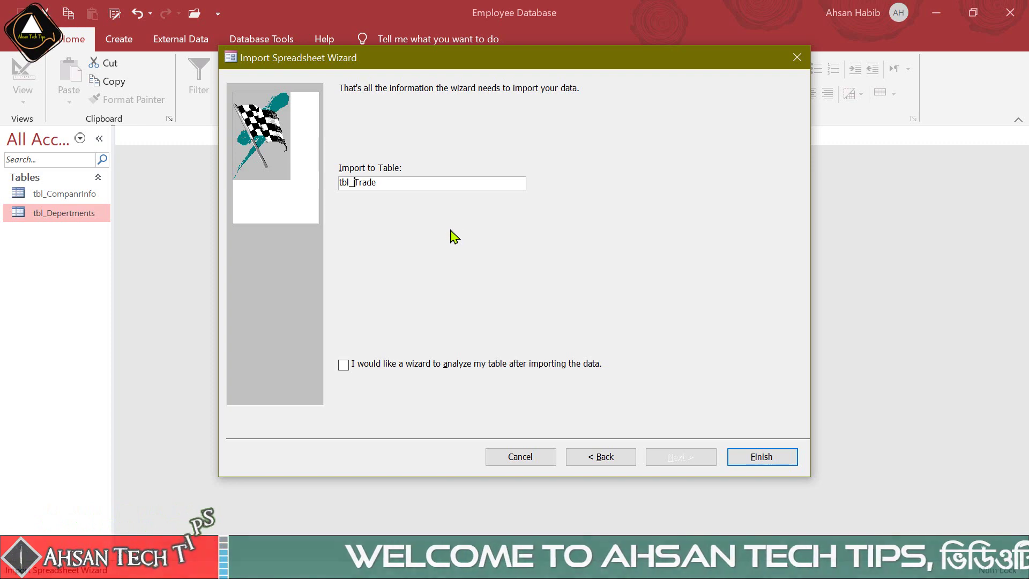
pyautogui.click(398, 183)
pyautogui.write('s')
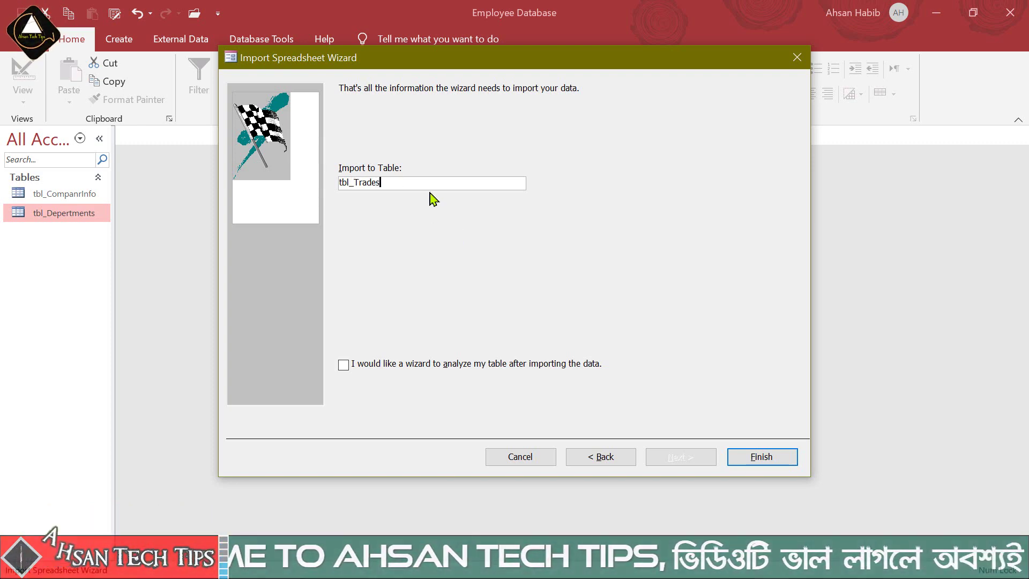
pyautogui.click(763, 458)
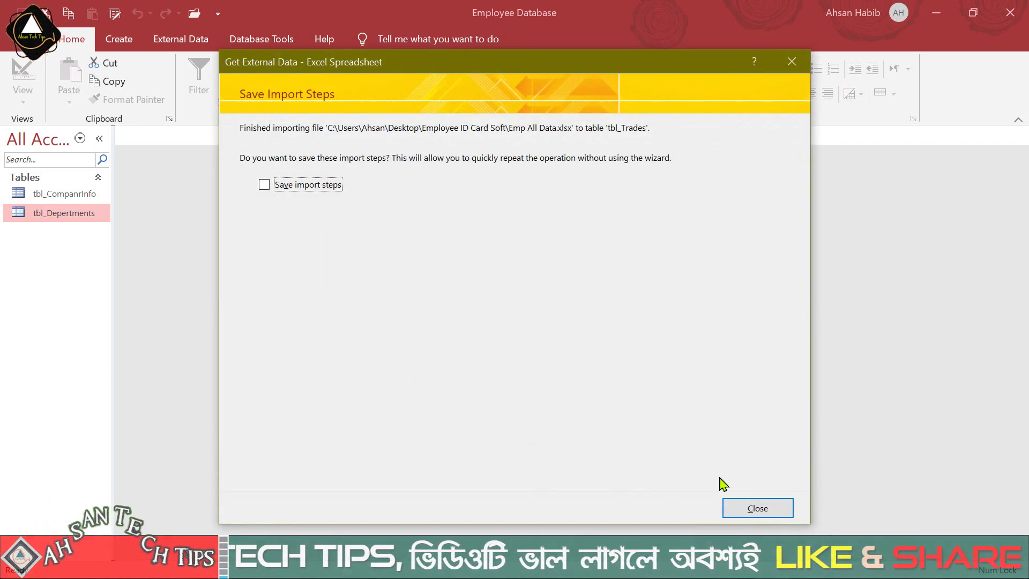
pyautogui.click(757, 508)
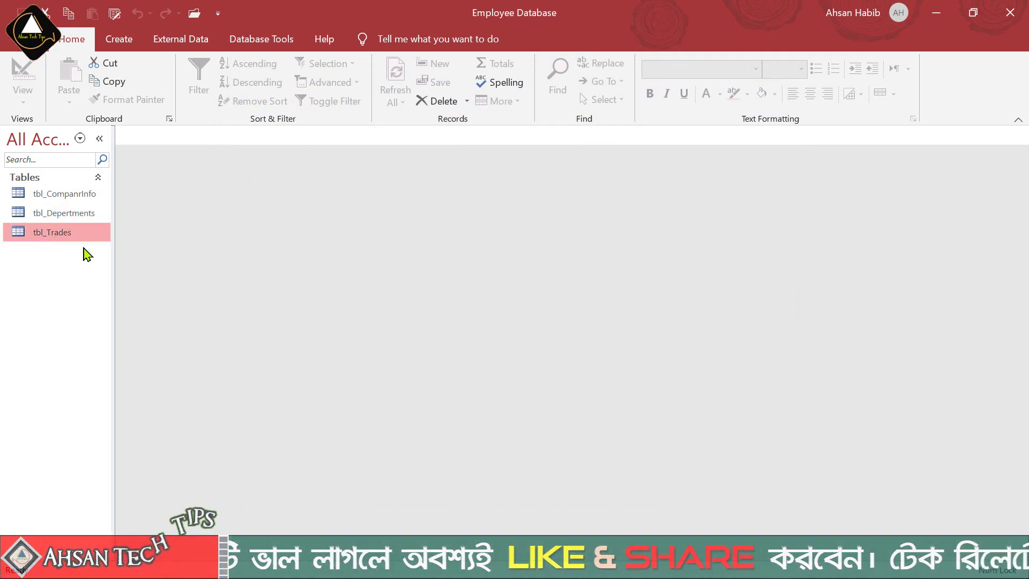
# - Start another Excel import from the Emp All Data workbook into a new table of the current database
pyautogui.rightClick(56, 228)
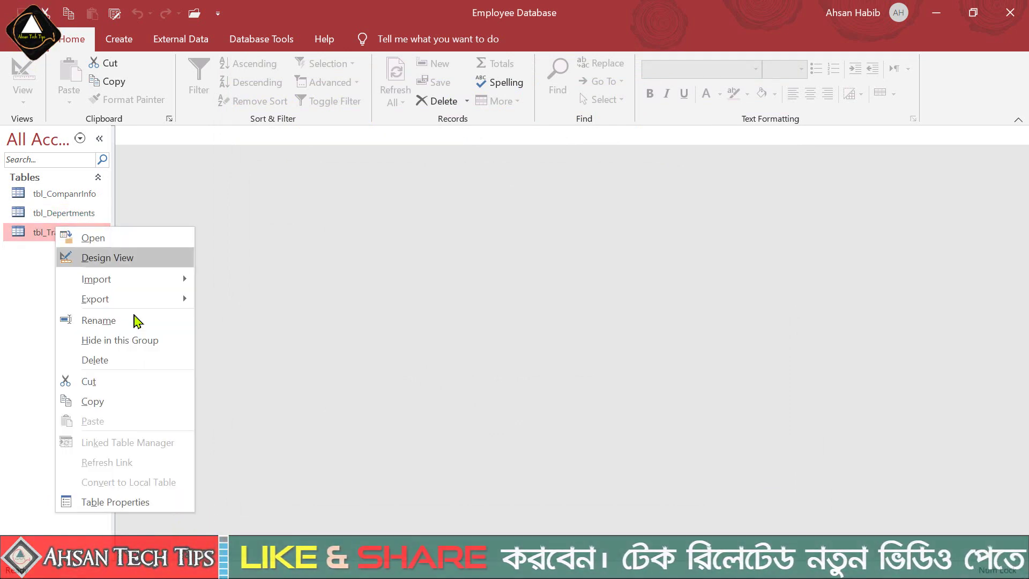
pyautogui.moveTo(188, 279)
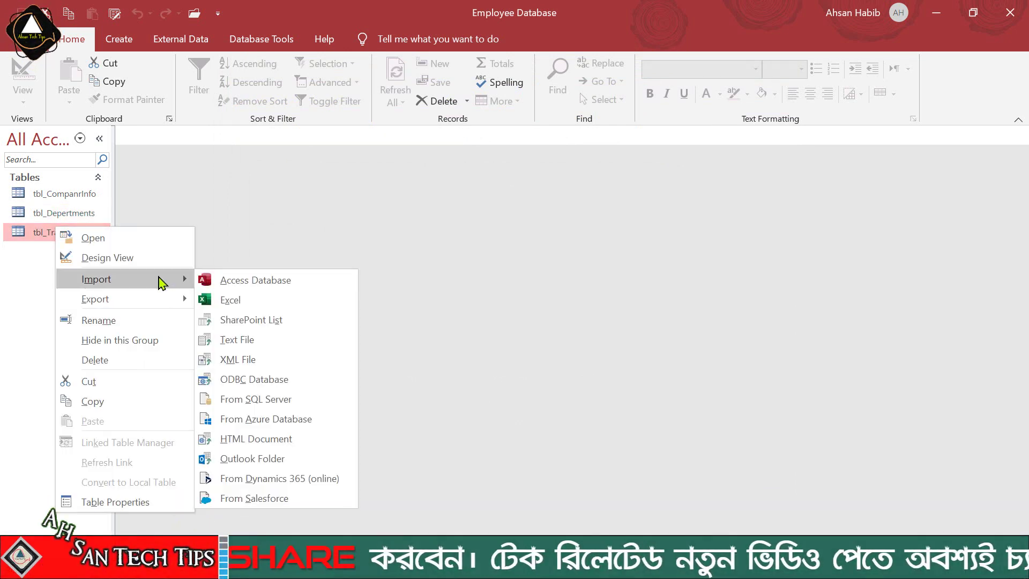
pyautogui.click(241, 298)
pyautogui.click(747, 190)
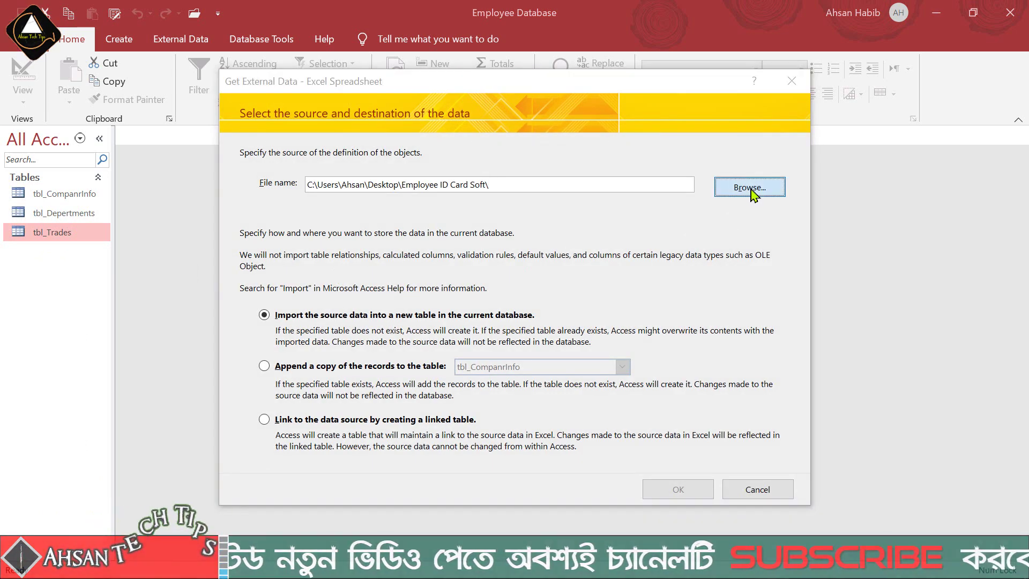
pyautogui.click(427, 234)
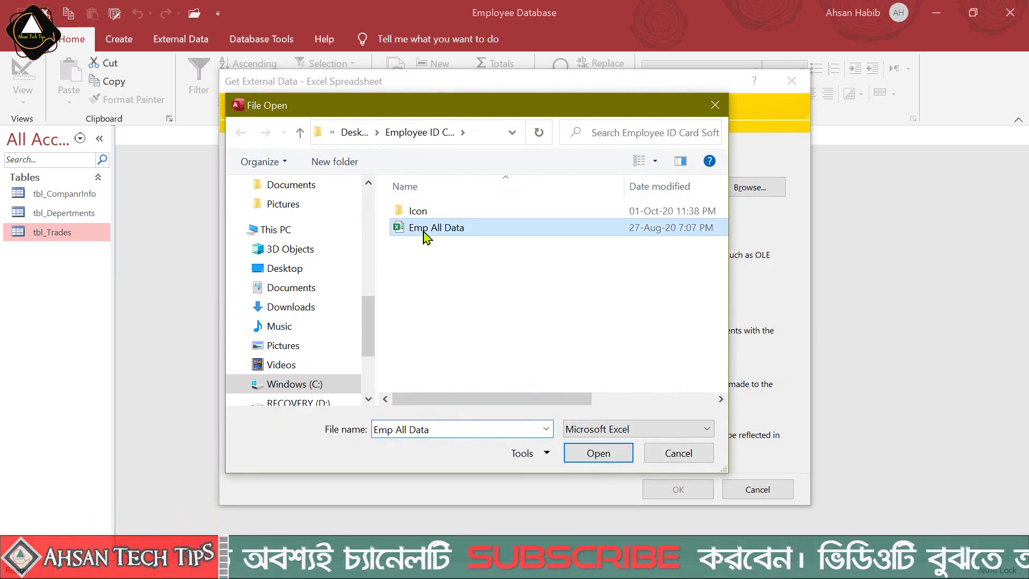
pyautogui.click(600, 454)
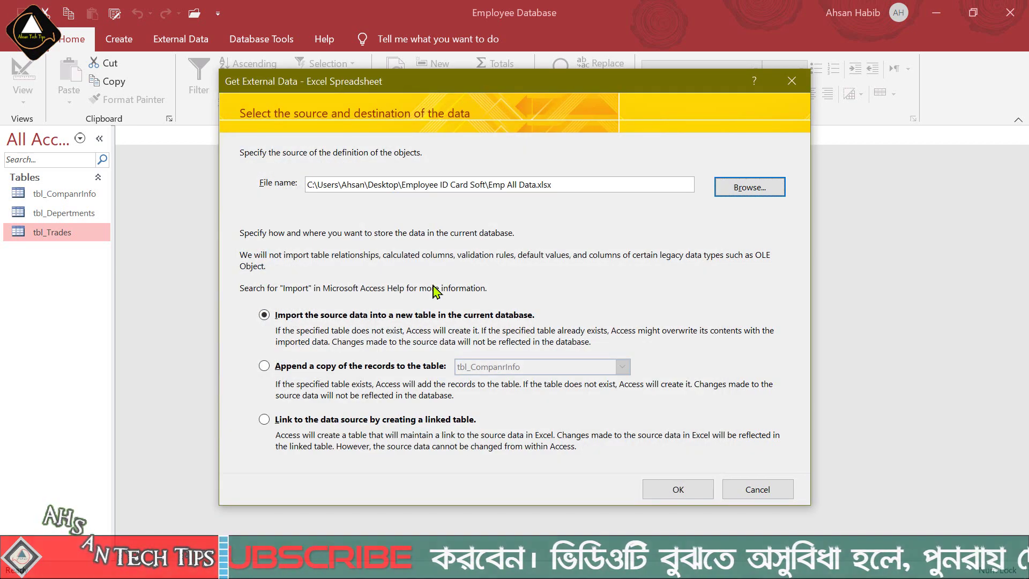
pyautogui.click(682, 488)
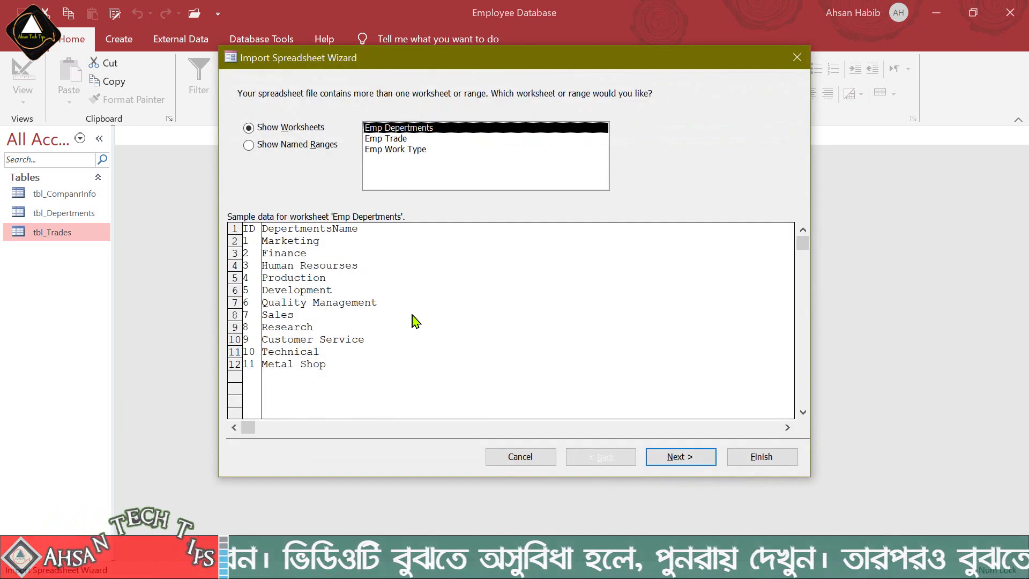
# - Select the Emp Work Type worksheet for import, keep the default field options, and choose no primary key
pyautogui.click(388, 151)
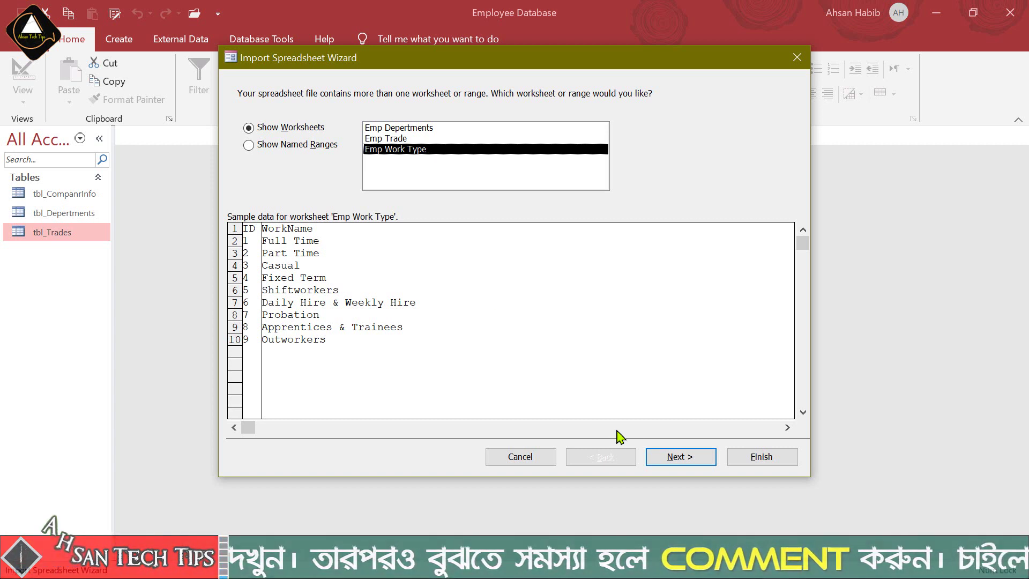
pyautogui.click(658, 451)
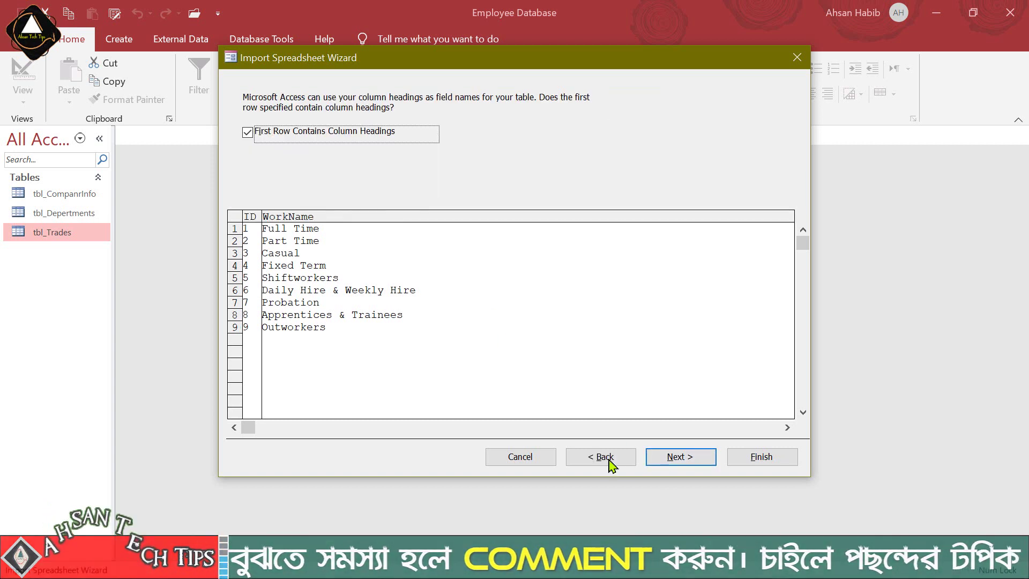
pyautogui.click(674, 459)
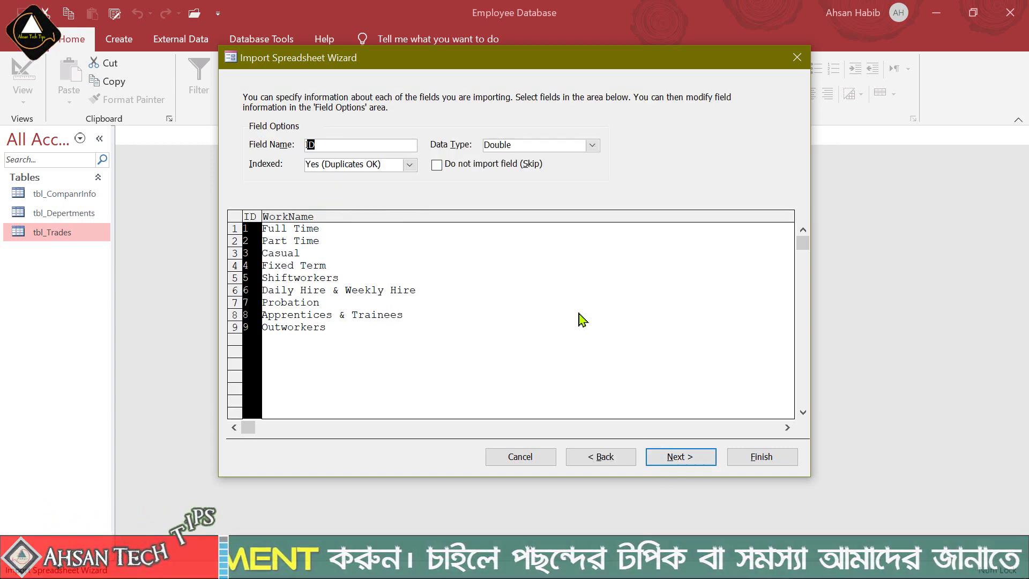
pyautogui.click(680, 458)
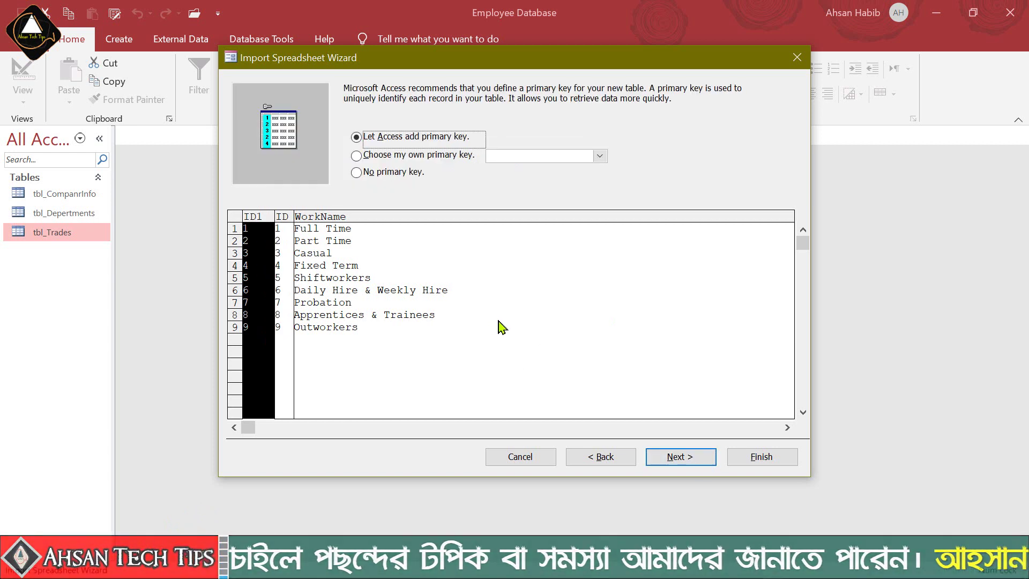
pyautogui.click(372, 178)
pyautogui.click(680, 456)
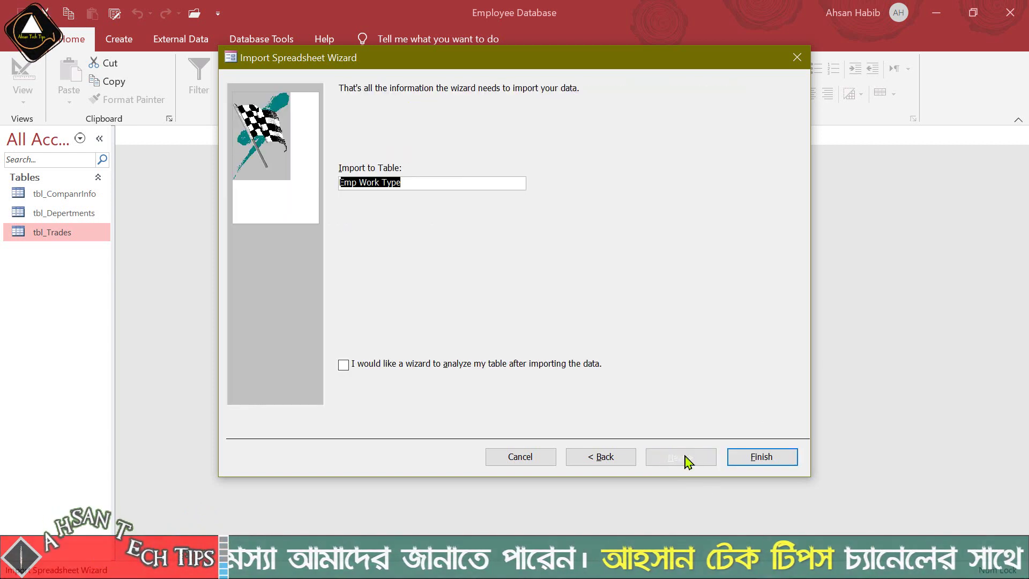
# - Name the destination table tbl_WorkType and finish the import without saving the import steps
pyautogui.press('Home')
pyautogui.write('Emp')
pyautogui.press('BackSpace')
pyautogui.press('BackSpace')
pyautogui.press('BackSpace')
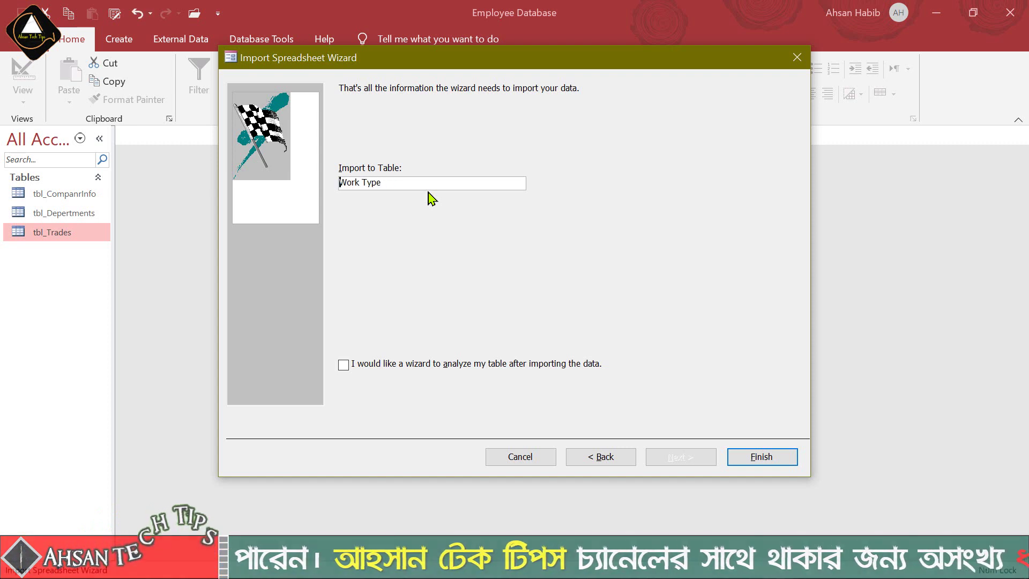
pyautogui.write('tbl_')
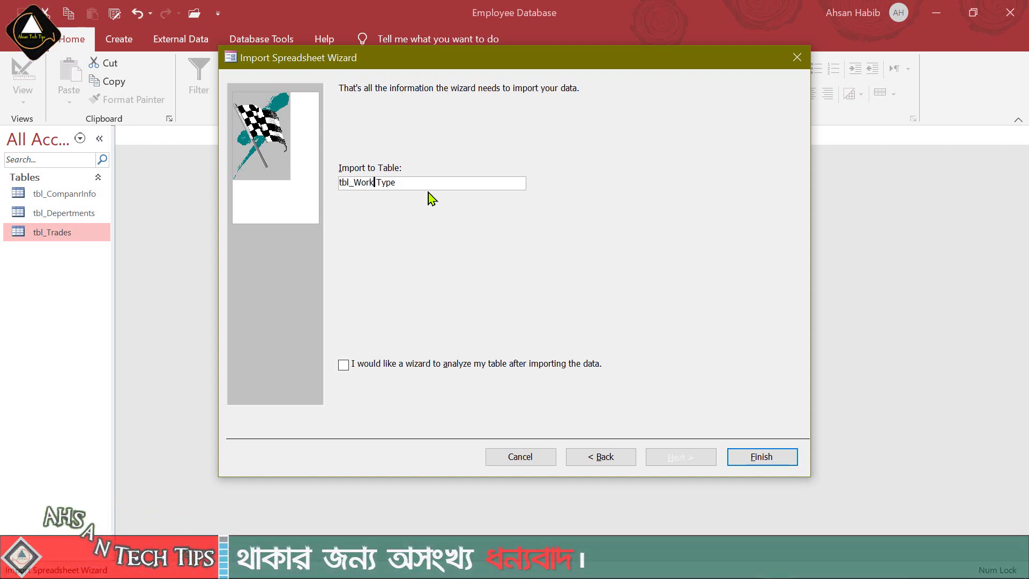
pyautogui.press('Delete')
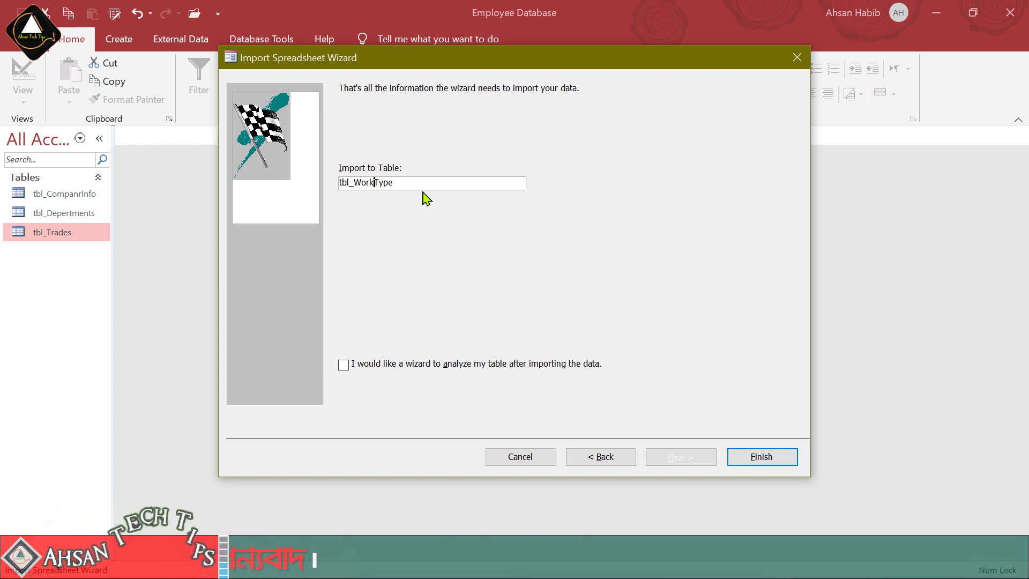
pyautogui.click(760, 460)
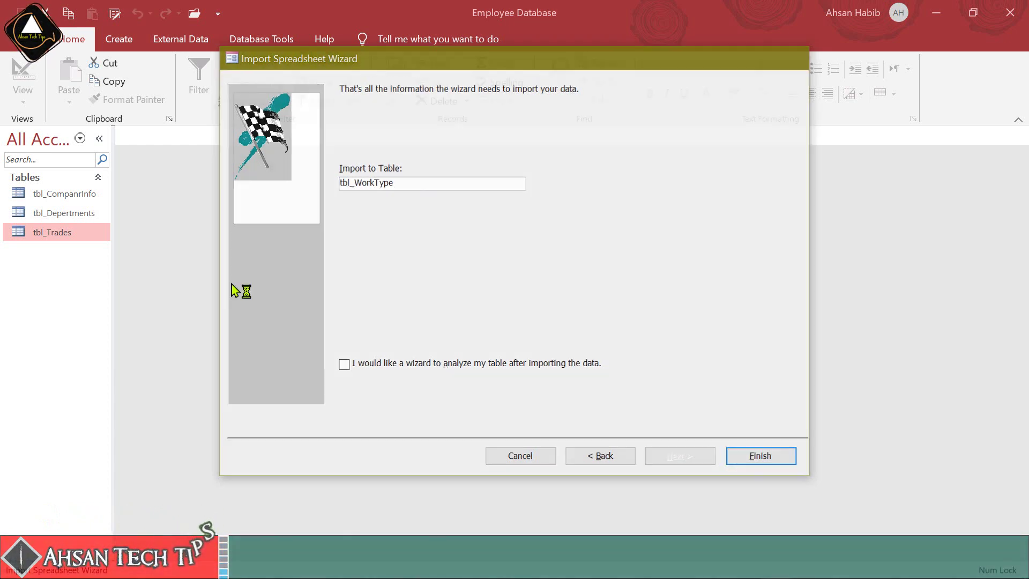
pyautogui.click(750, 499)
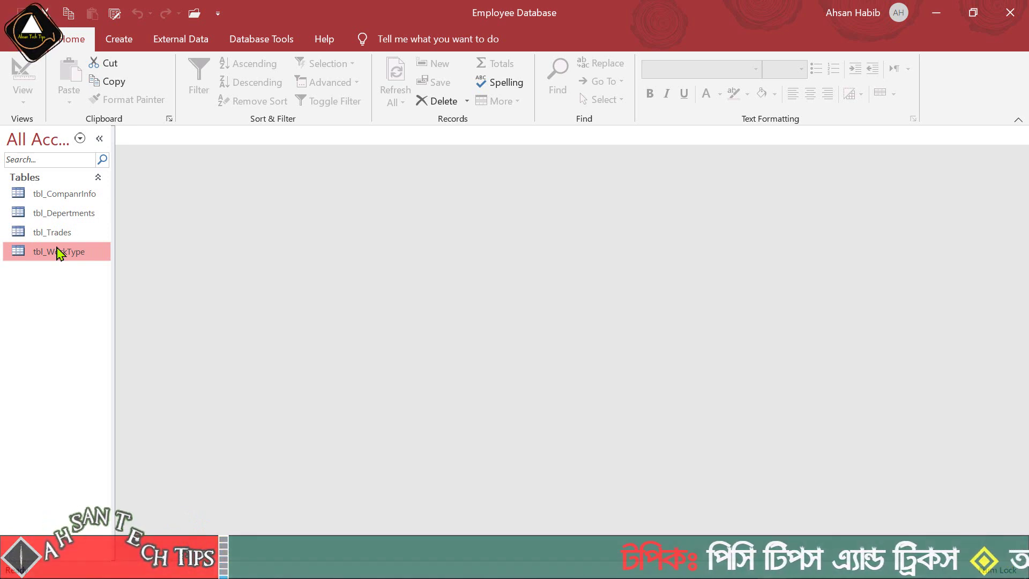
# - Create a new blank table and save it as tbl_Employees
pyautogui.click(62, 255)
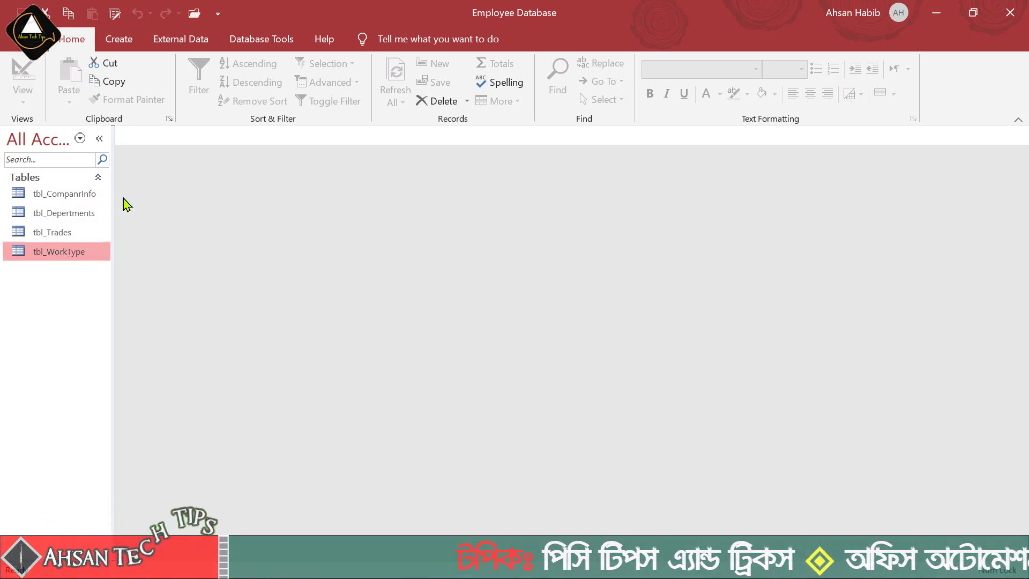
pyautogui.click(119, 43)
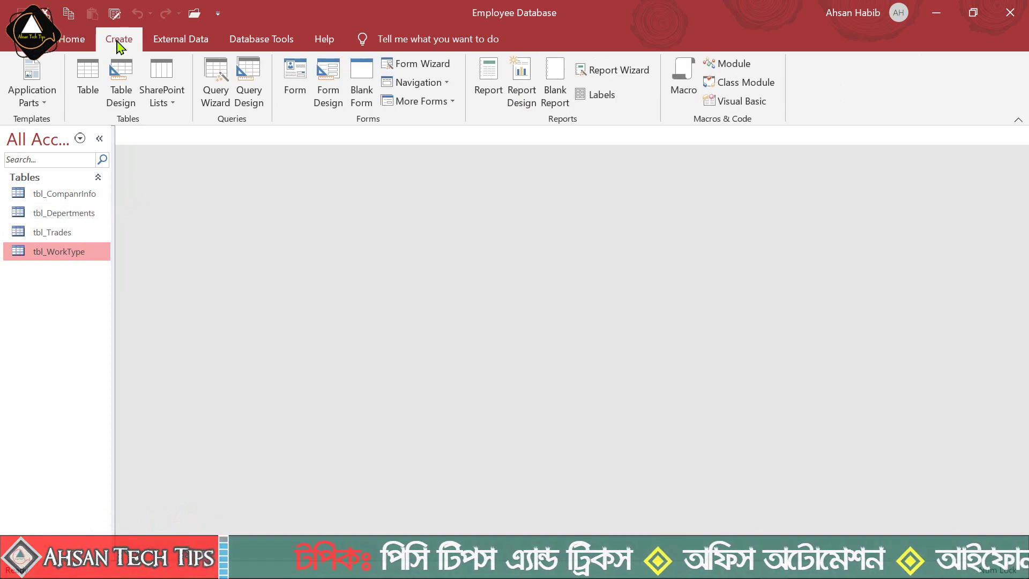
pyautogui.click(87, 86)
pyautogui.hotkey('ctrl', 's')
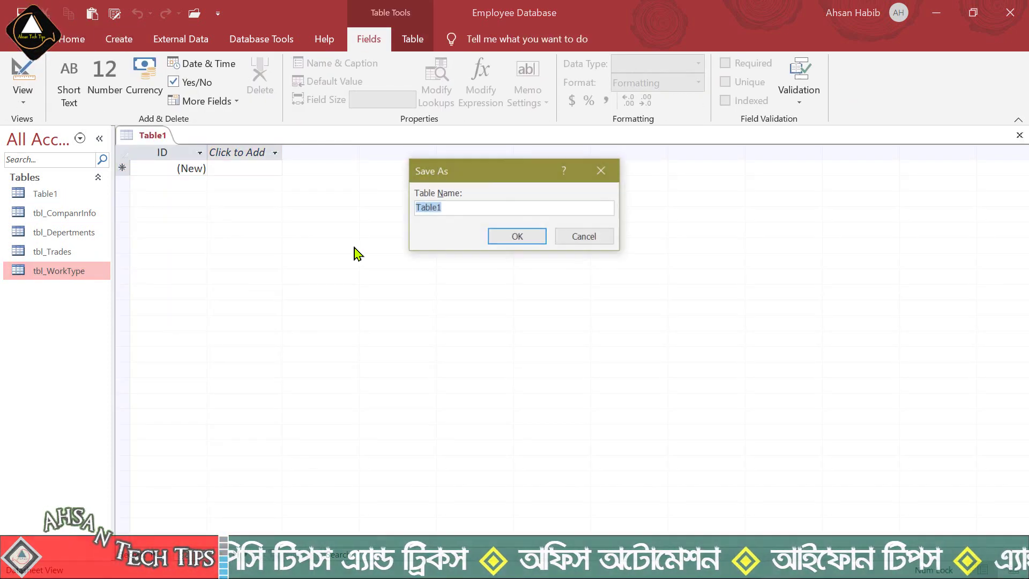
pyautogui.write('tbl_')
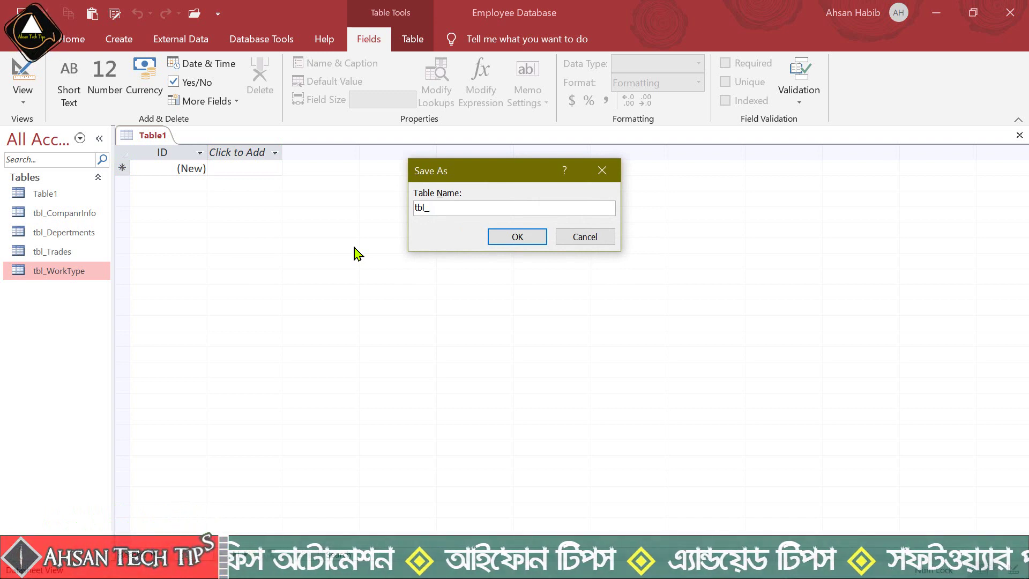
pyautogui.write('Em')
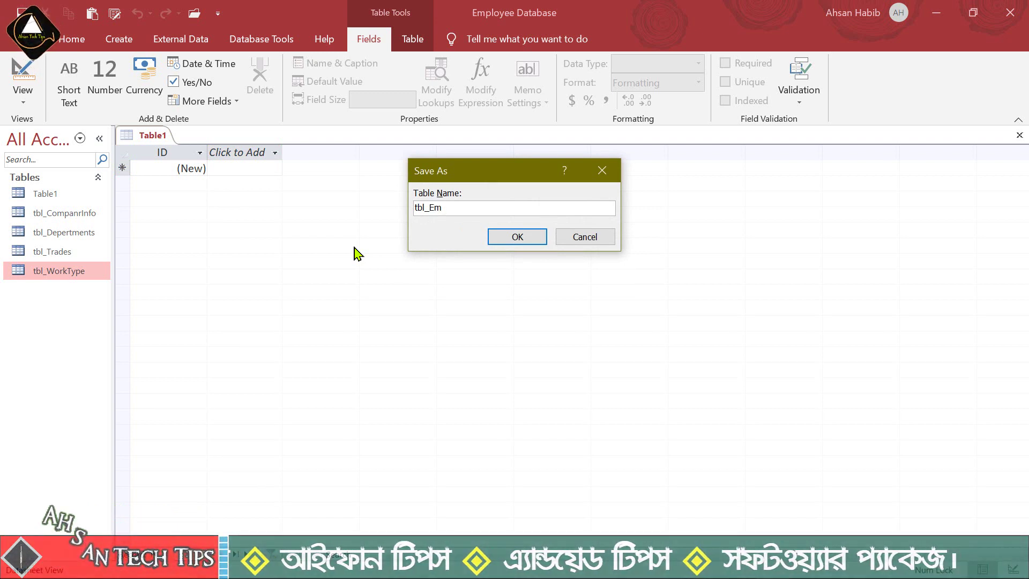
pyautogui.write('ployees')
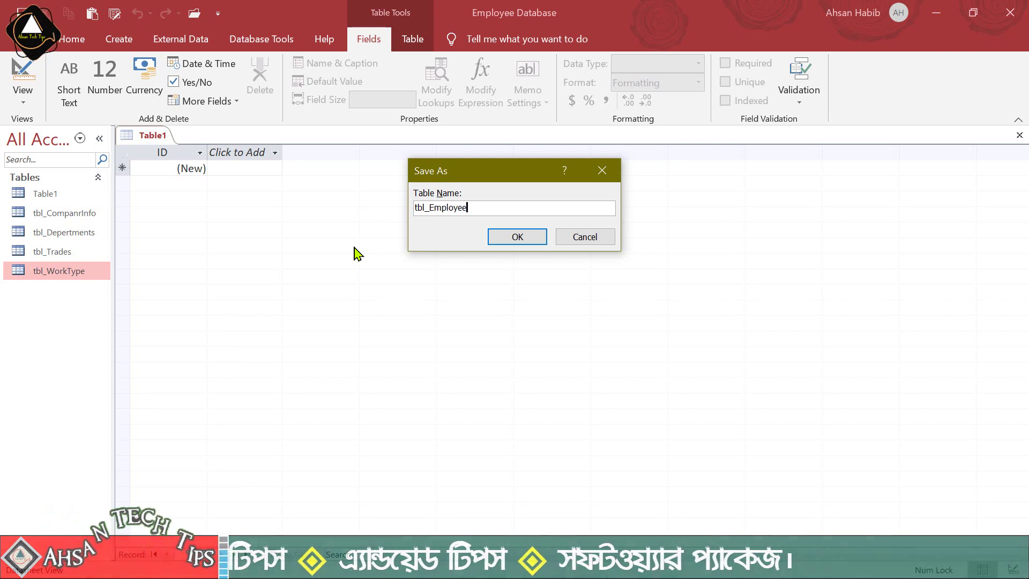
pyautogui.click(515, 237)
# - Switch the table to Design view and rename the ID field SerialNo, keeping the AutoNumber data type
pyautogui.click(22, 75)
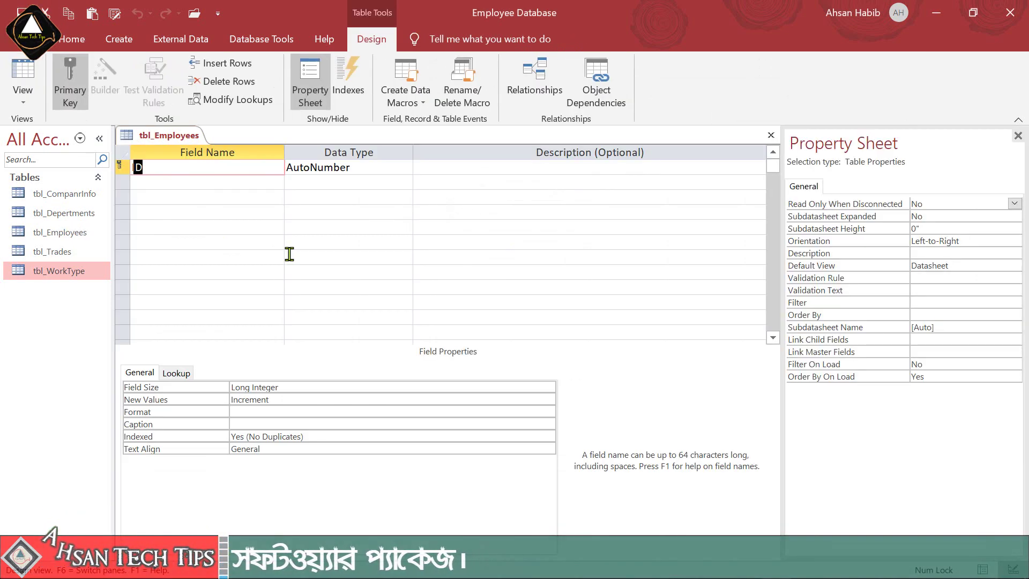
pyautogui.click(180, 168)
pyautogui.moveTo(181, 167); pyautogui.dragTo(75, 161)
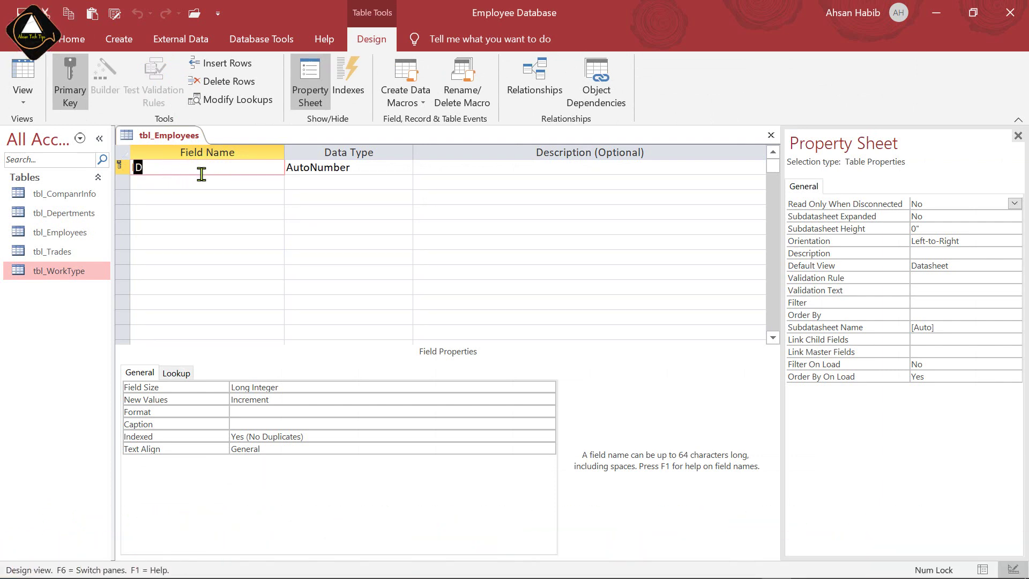
pyautogui.write('SerialNo')
pyautogui.press('Tab')
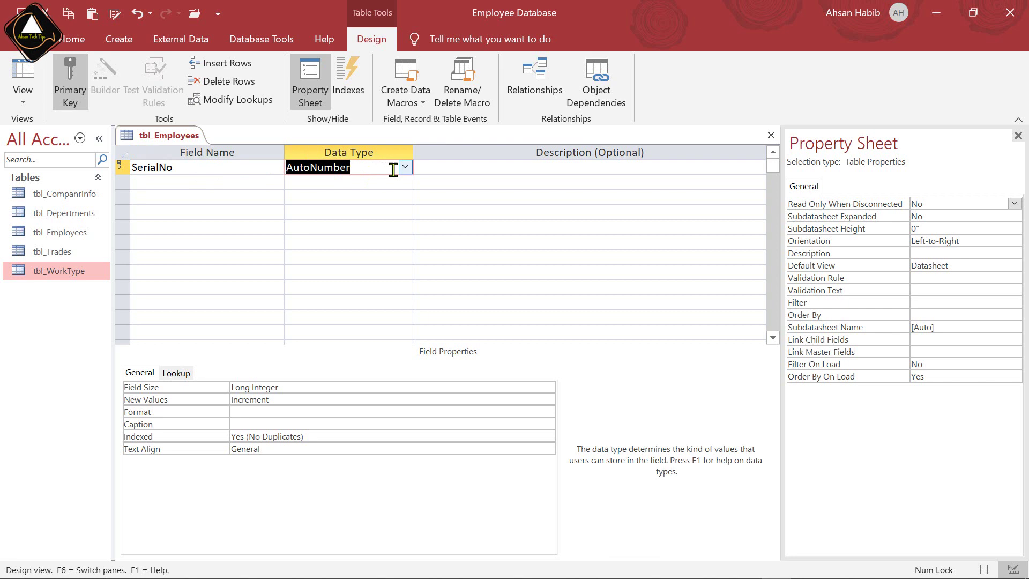
pyautogui.press('Tab')
pyautogui.press('Tab')
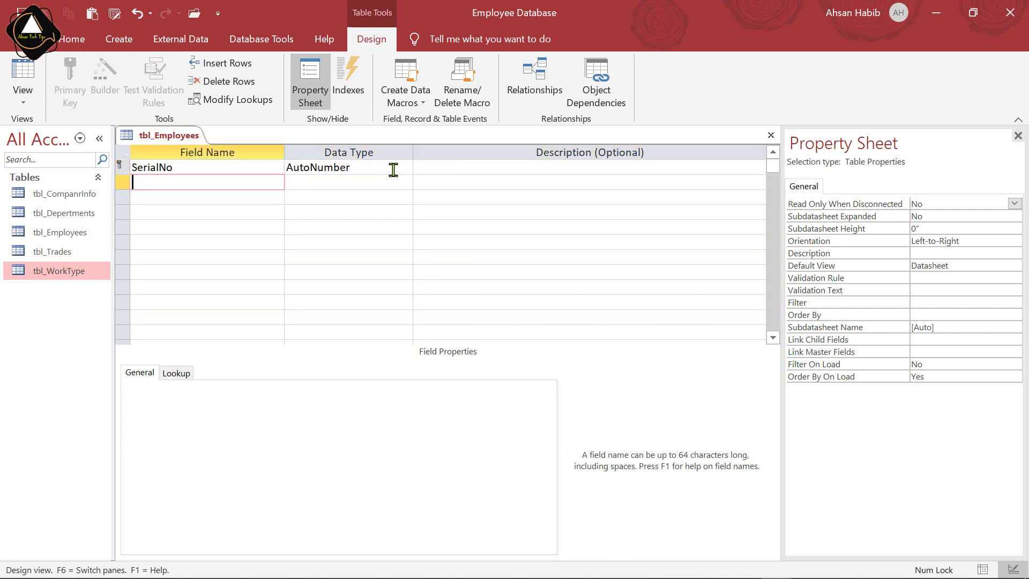
# - Add the fields EmpNo and EmpName below SerialNo, both with the Short Text data type
pyautogui.write('EmpNo')
pyautogui.press('Tab')
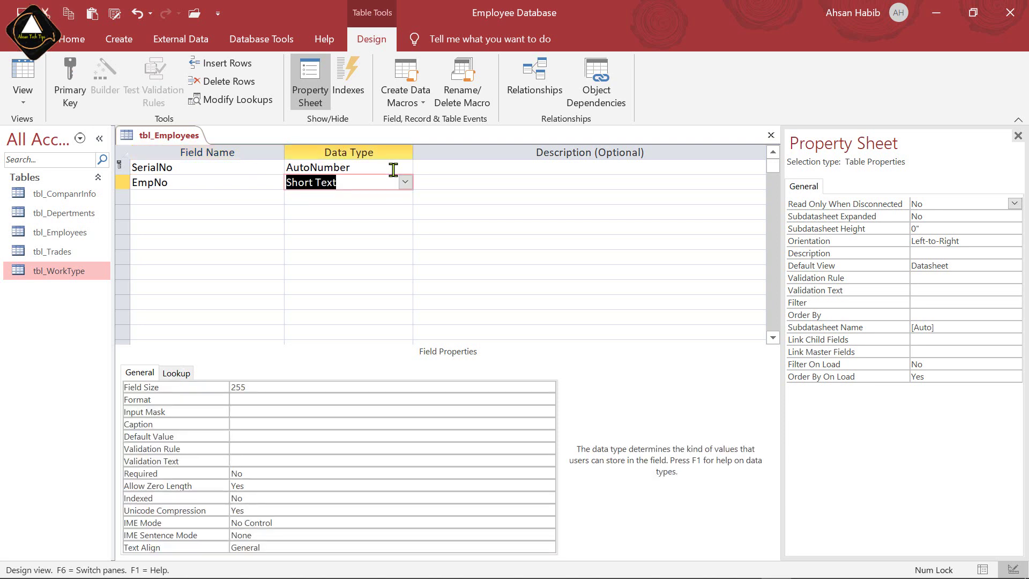
pyautogui.press('Tab')
pyautogui.press('Tab')
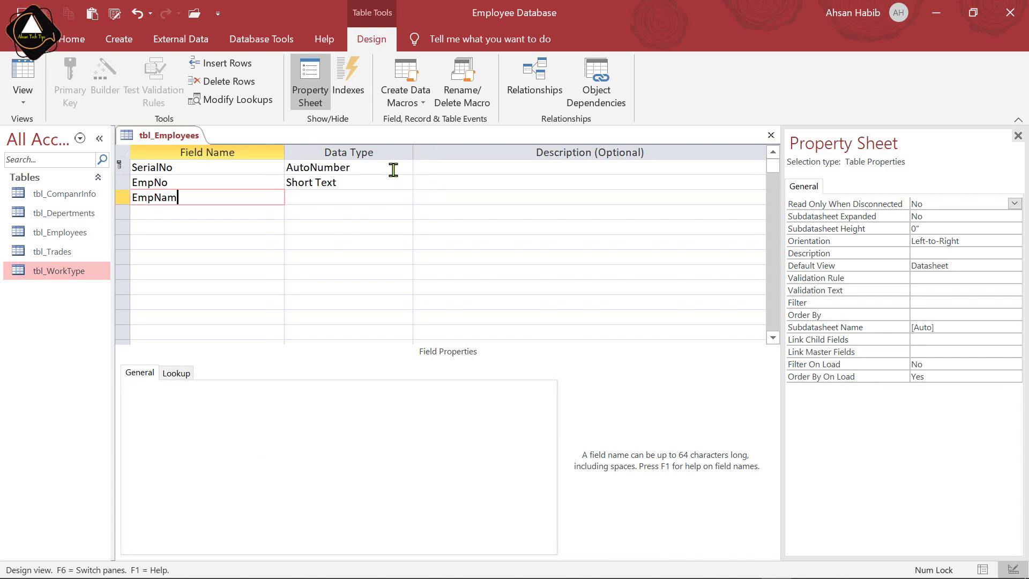
pyautogui.press('Tab')
pyautogui.press('Tab')
pyautogui.press('Tab')
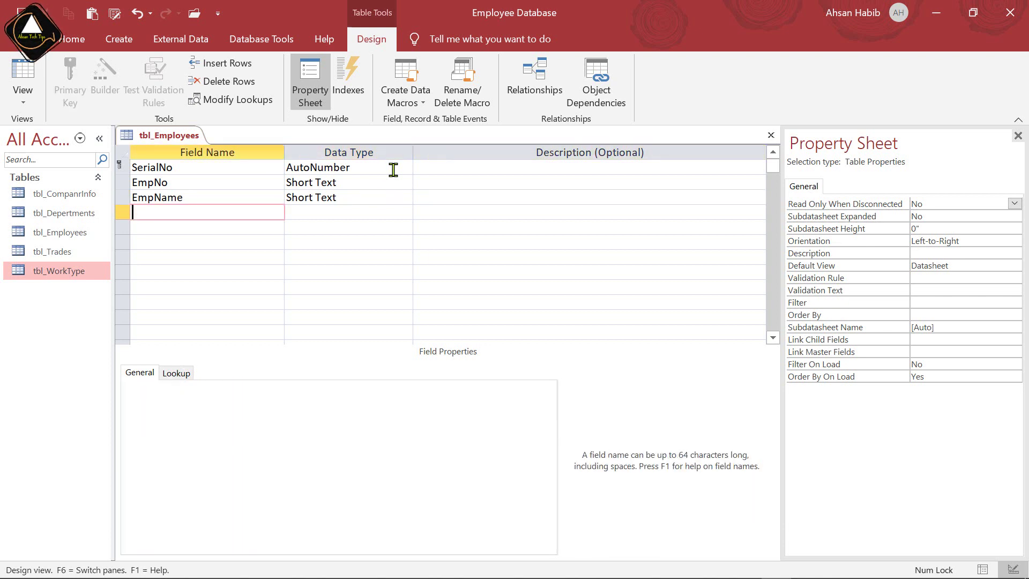
# - Add a DOB field with the Date/Time data type
pyautogui.write('DOB')
pyautogui.press('Tab')
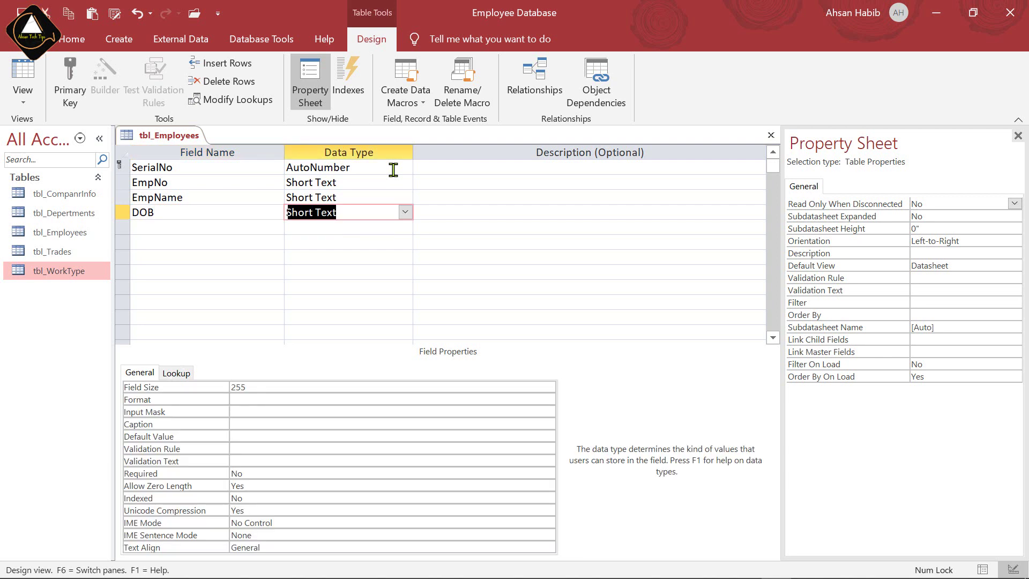
pyautogui.write('Date/Time')
pyautogui.press('Tab')
pyautogui.press('Tab')
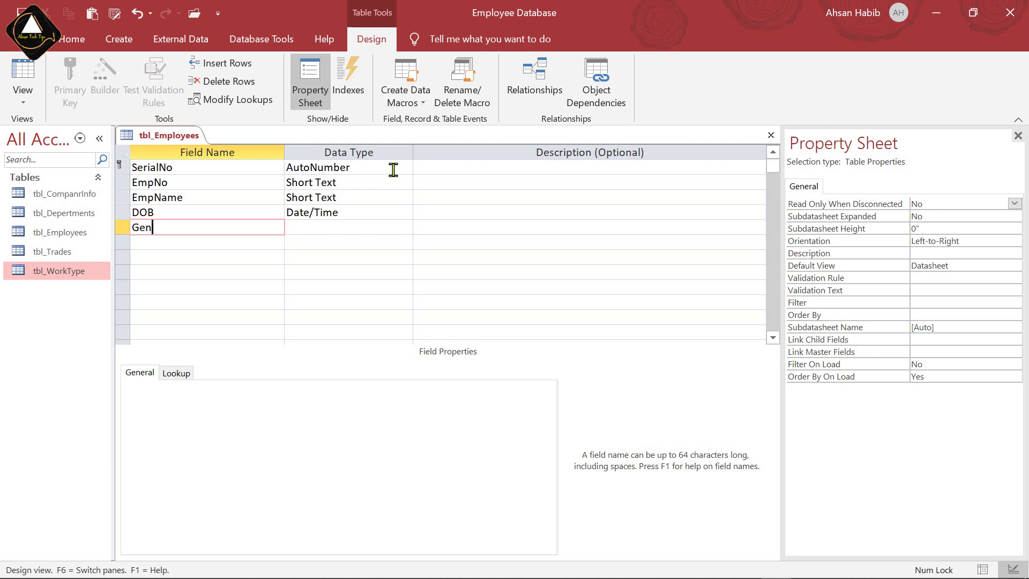
# - Add a Gender field and start the Lookup Wizard for it, choosing to type in the list values manually
pyautogui.press('Tab')
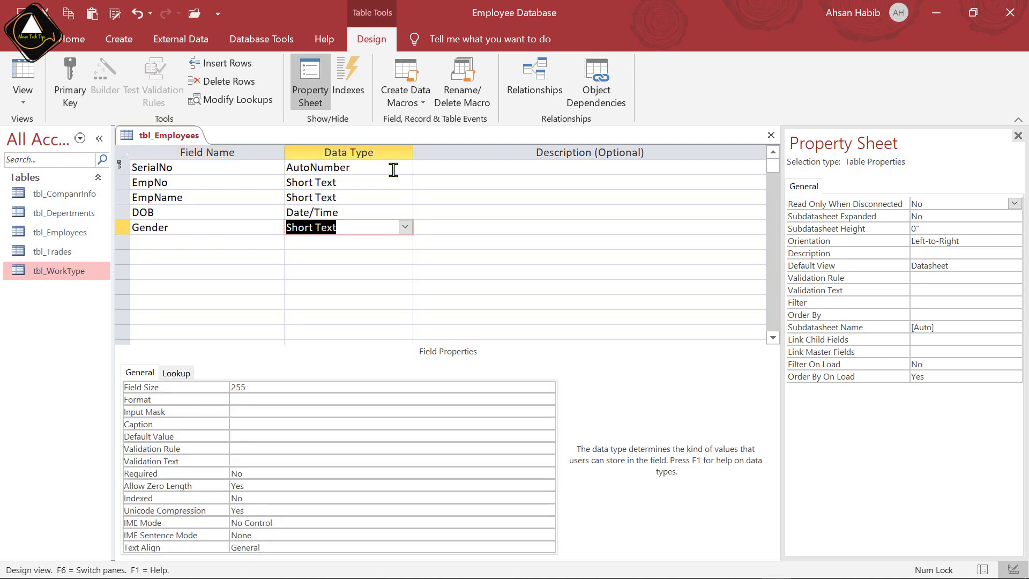
pyautogui.click(406, 228)
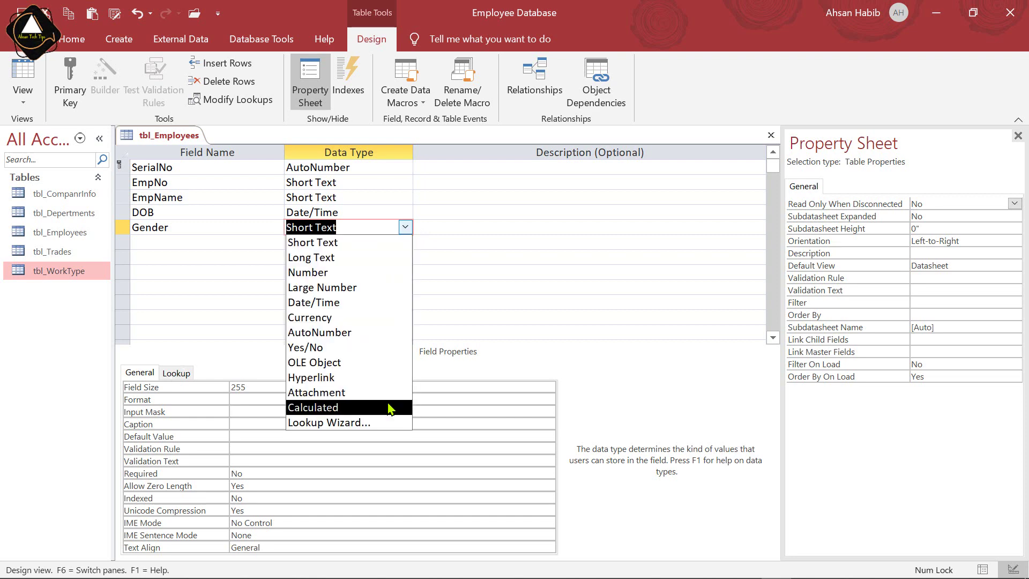
pyautogui.click(357, 424)
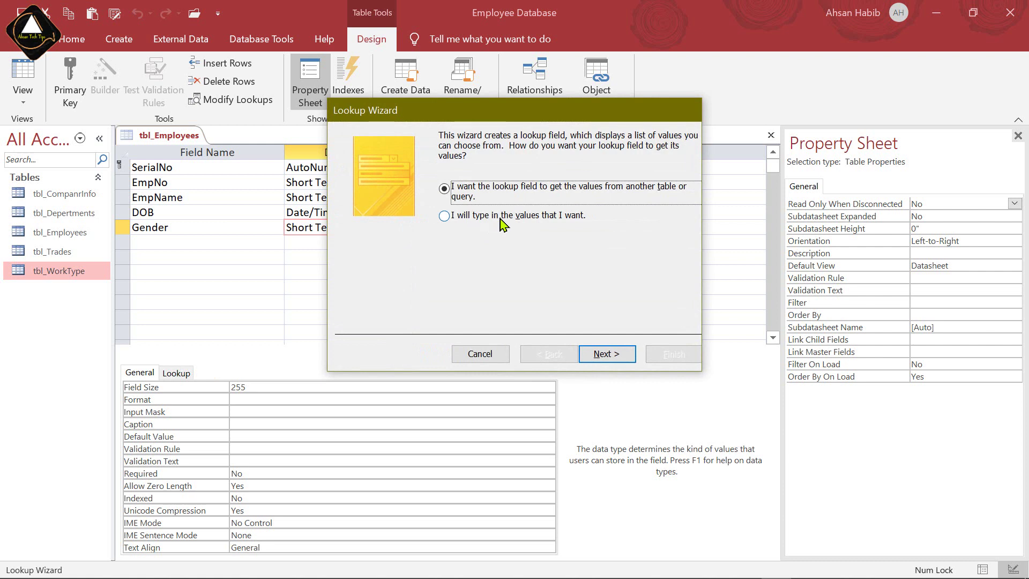
pyautogui.click(564, 219)
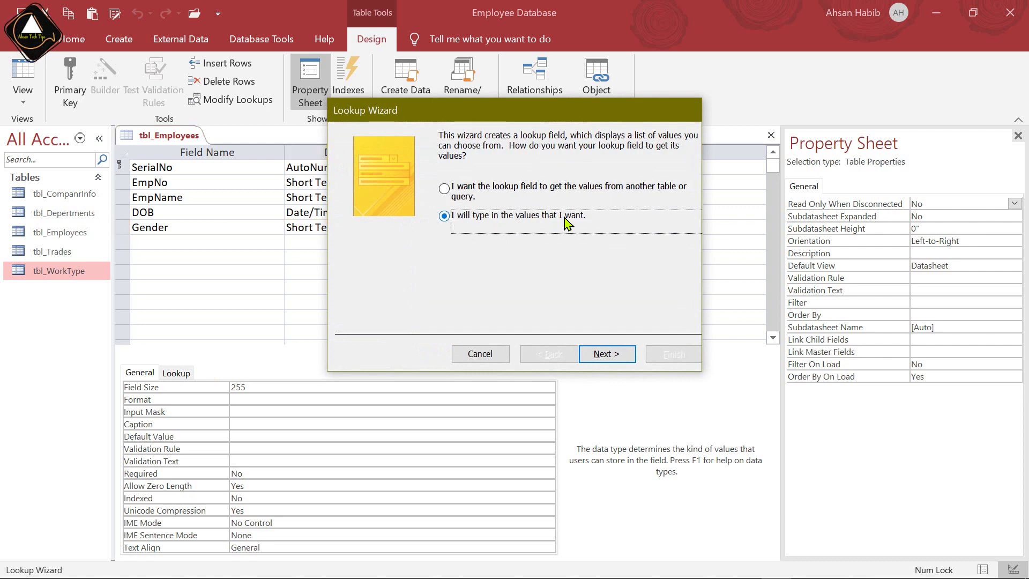
pyautogui.click(605, 354)
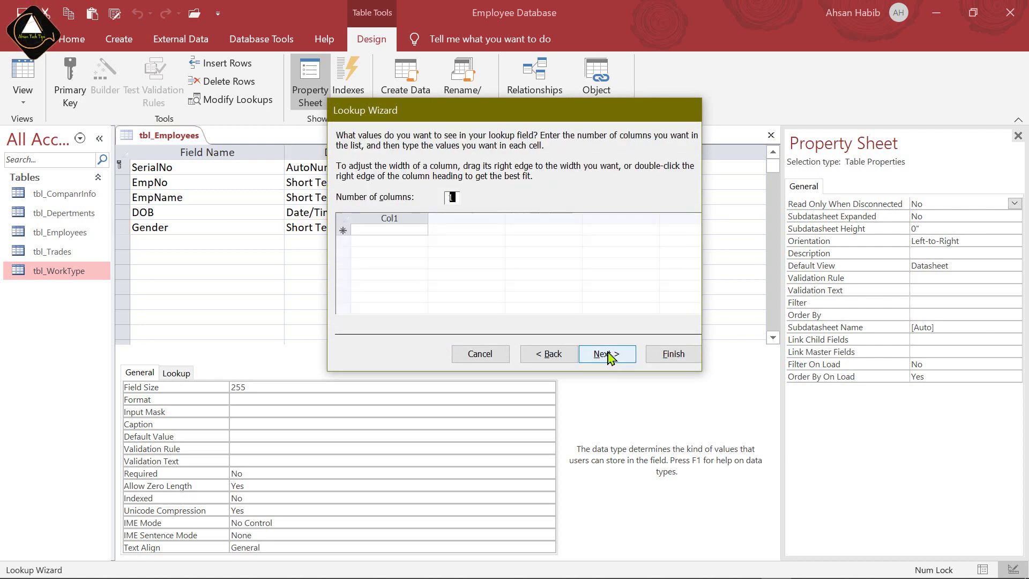
# - Enter Male and Female as the single-column lookup values for Gender and finish the wizard
pyautogui.click(404, 232)
pyautogui.write('m')
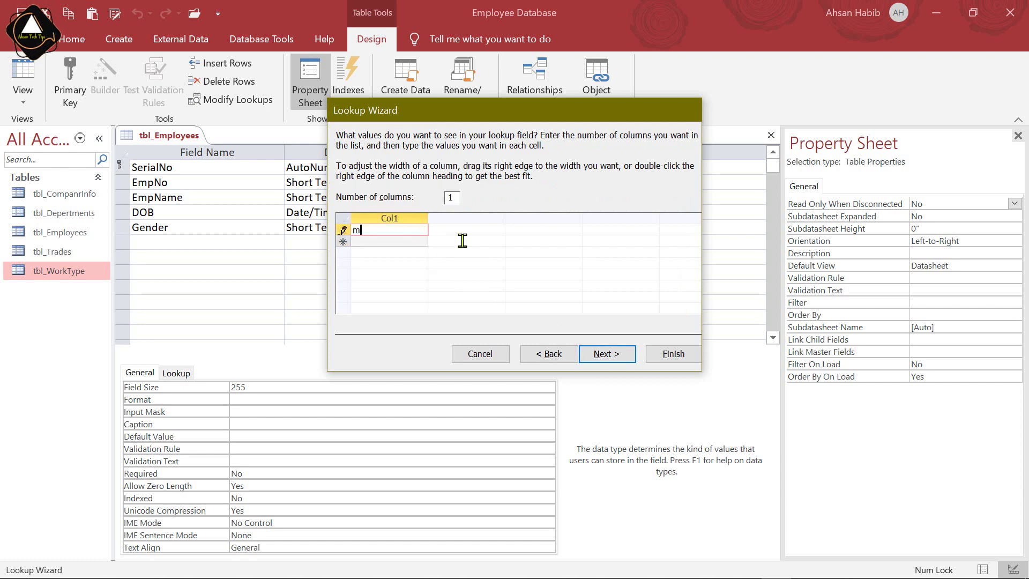
pyautogui.write('ale')
pyautogui.press('Return')
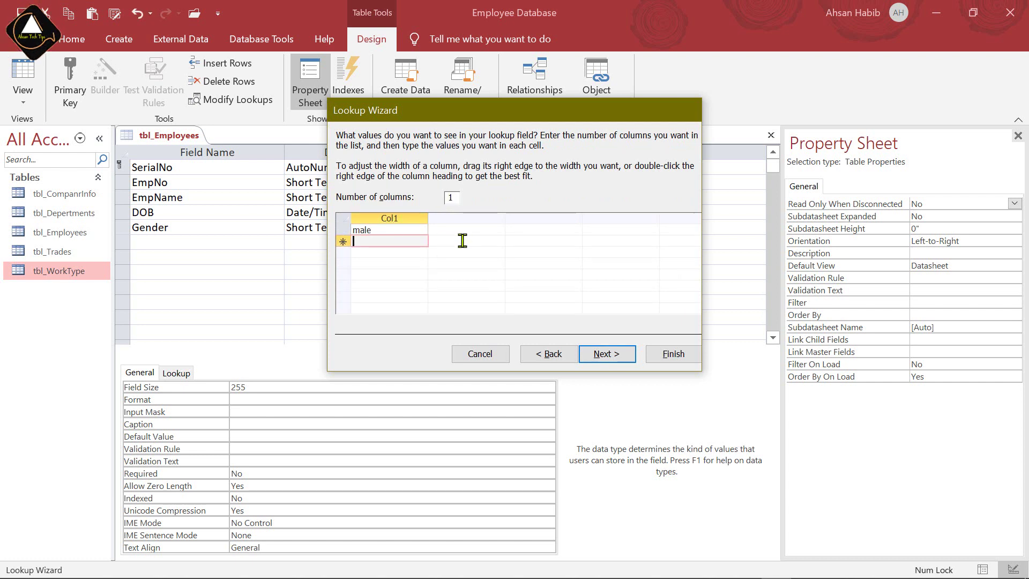
pyautogui.write('Female')
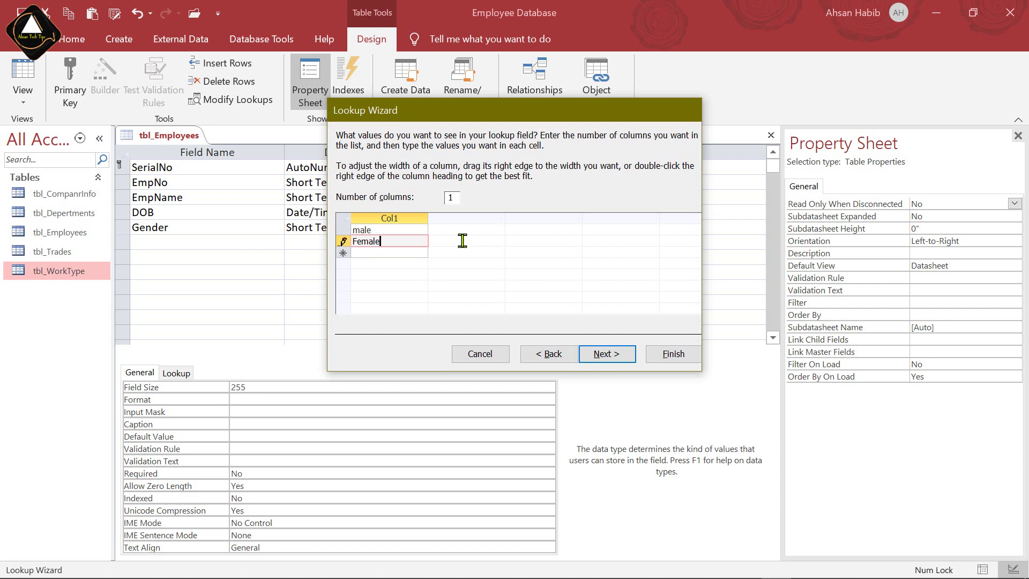
pyautogui.click(362, 232)
pyautogui.press('BackSpace')
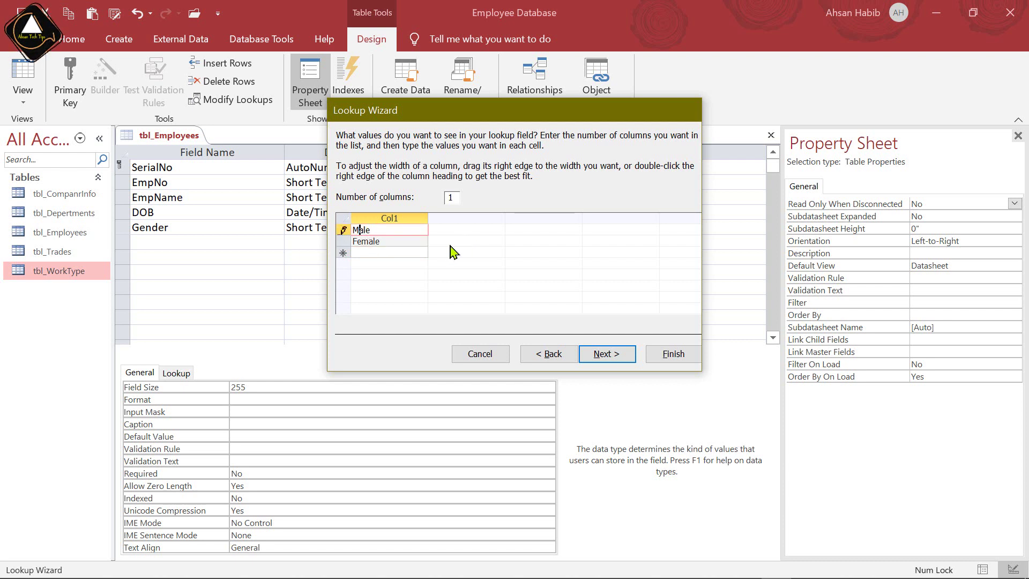
pyautogui.click(625, 363)
pyautogui.click(677, 357)
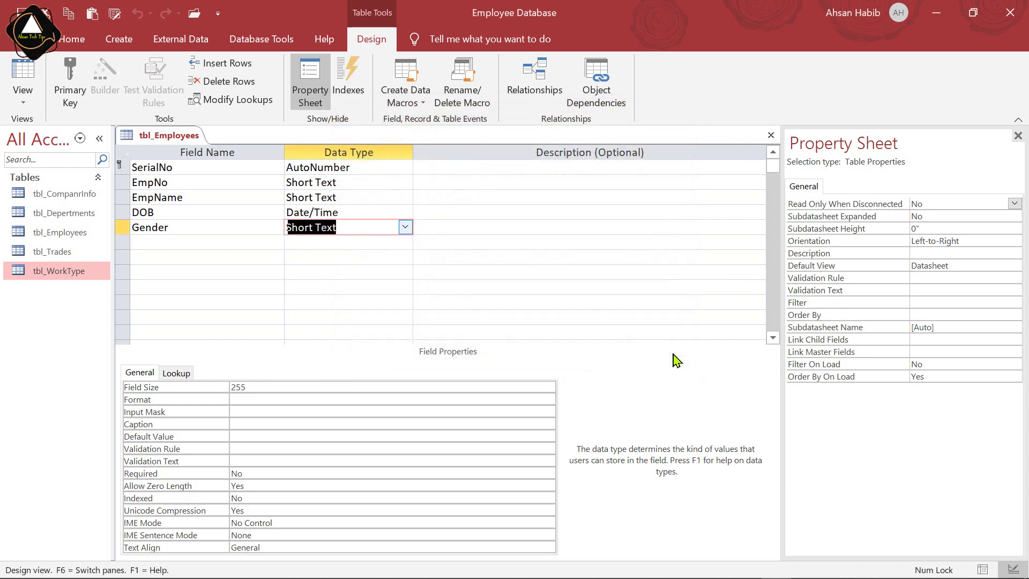
pyautogui.press('Tab')
pyautogui.press('Tab')
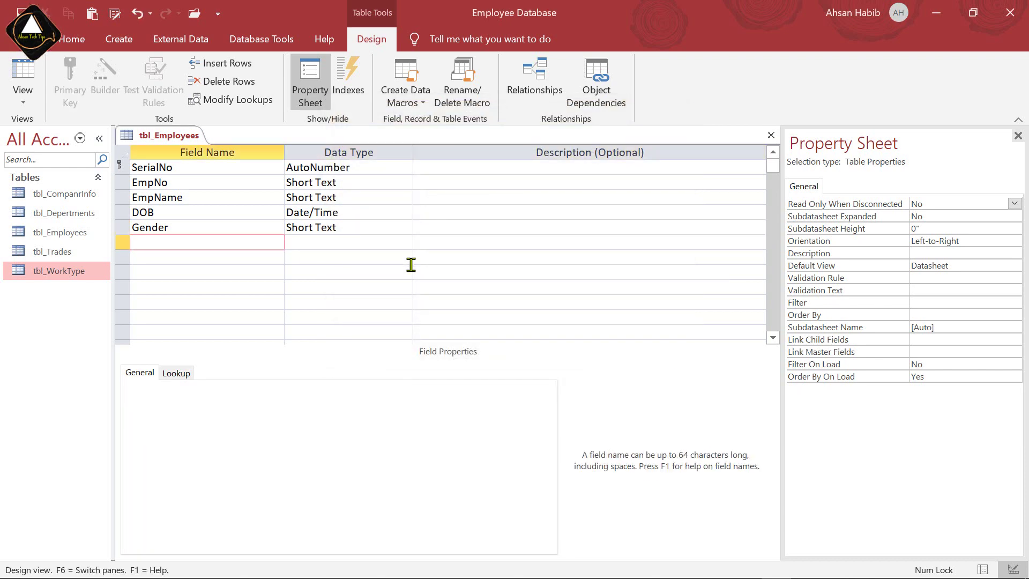
# - Add the fields MobileNo and EmergencyContact below Gender, both with the Short Text data type
pyautogui.write('MobileNo')
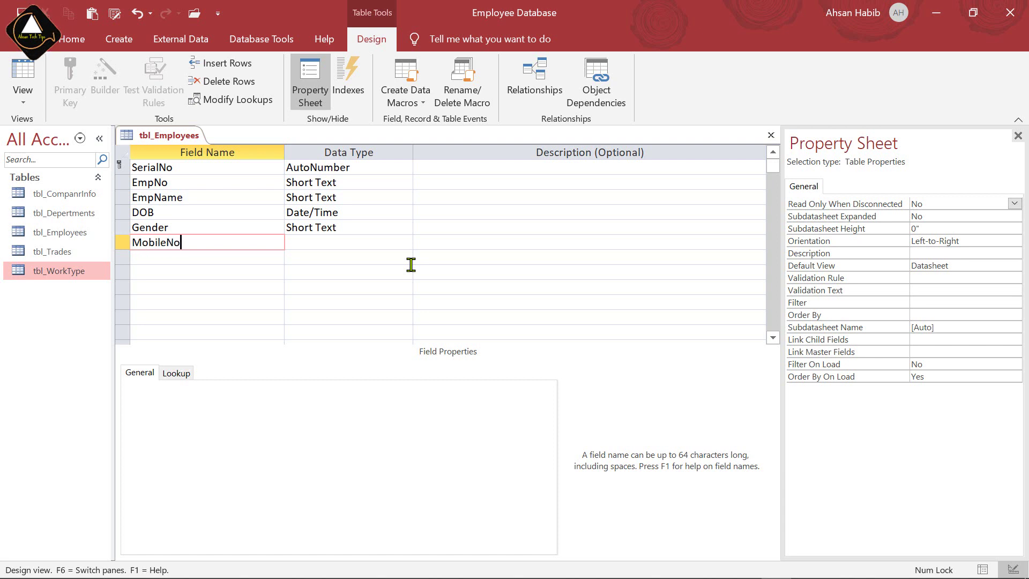
pyautogui.press('Tab')
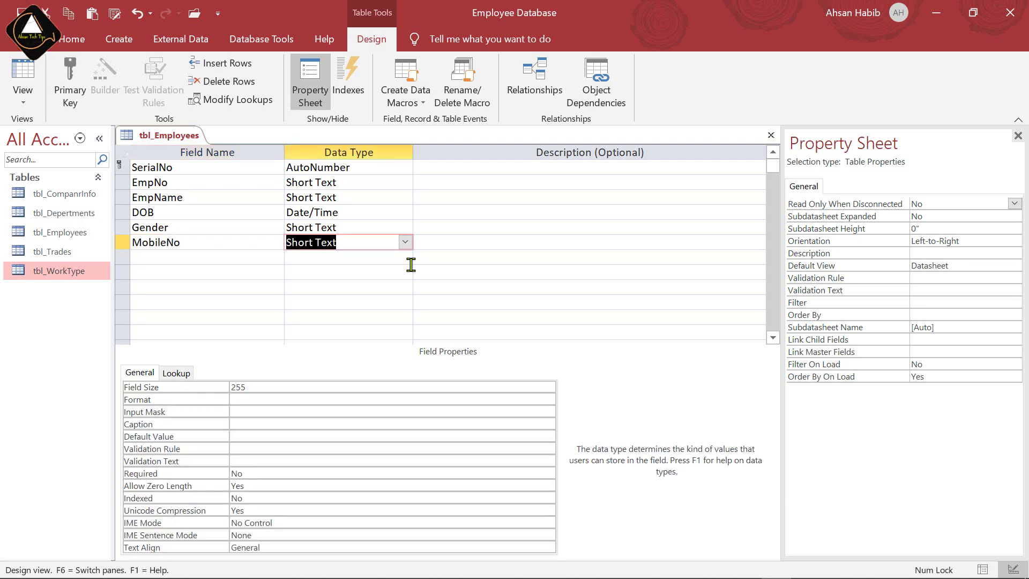
pyautogui.press('Tab')
pyautogui.press('Tab')
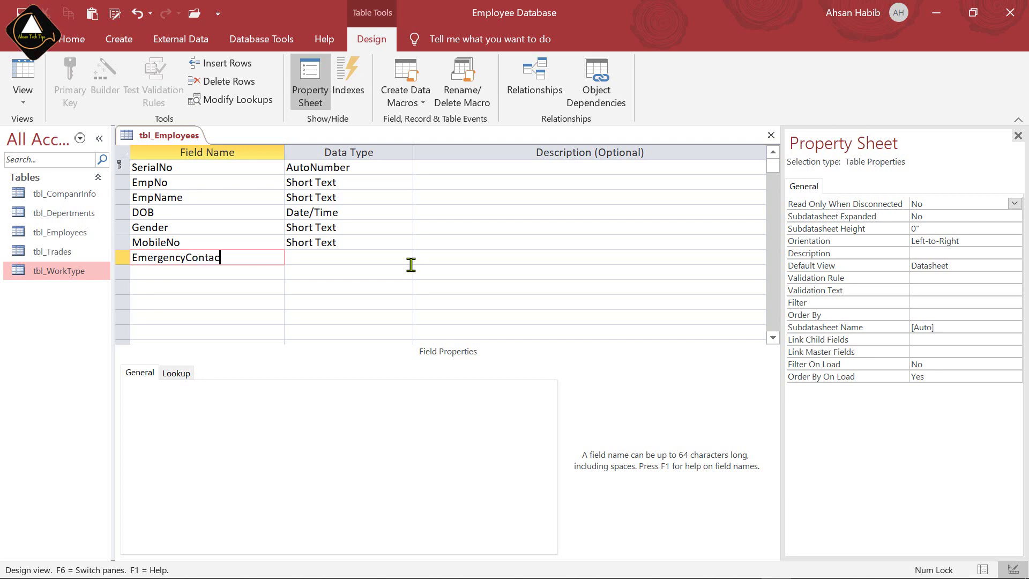
pyautogui.press('Tab')
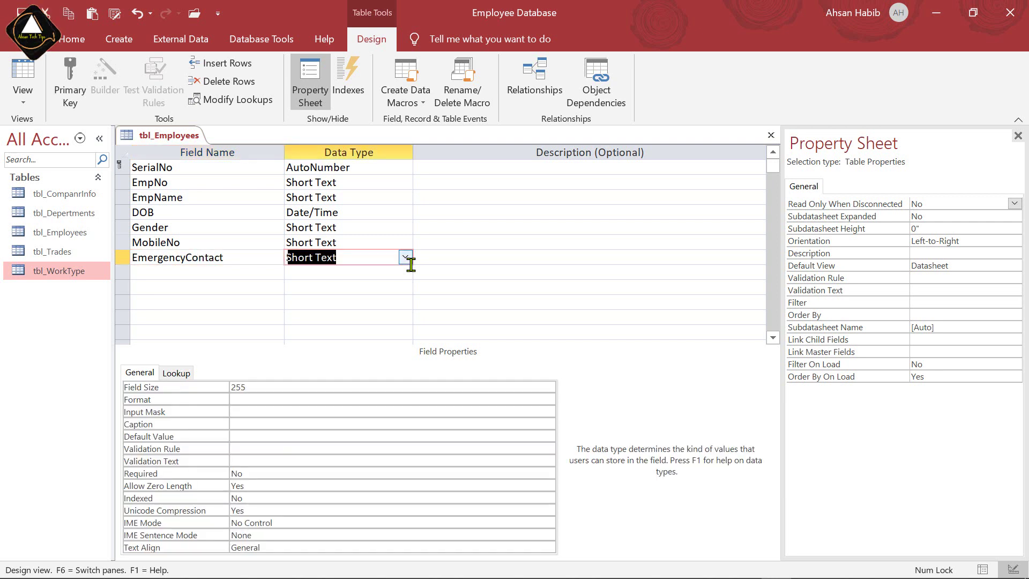
pyautogui.press('Tab')
pyautogui.press('Tab')
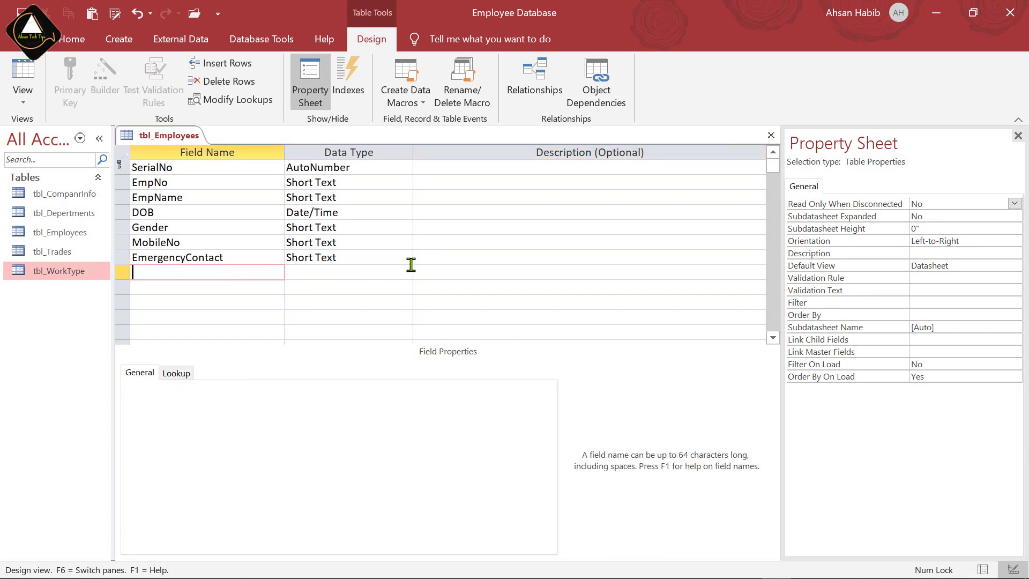
# - Add an Email field with the Short Text data type, followed by a field named BloodGp
pyautogui.write('Email')
pyautogui.press('Tab')
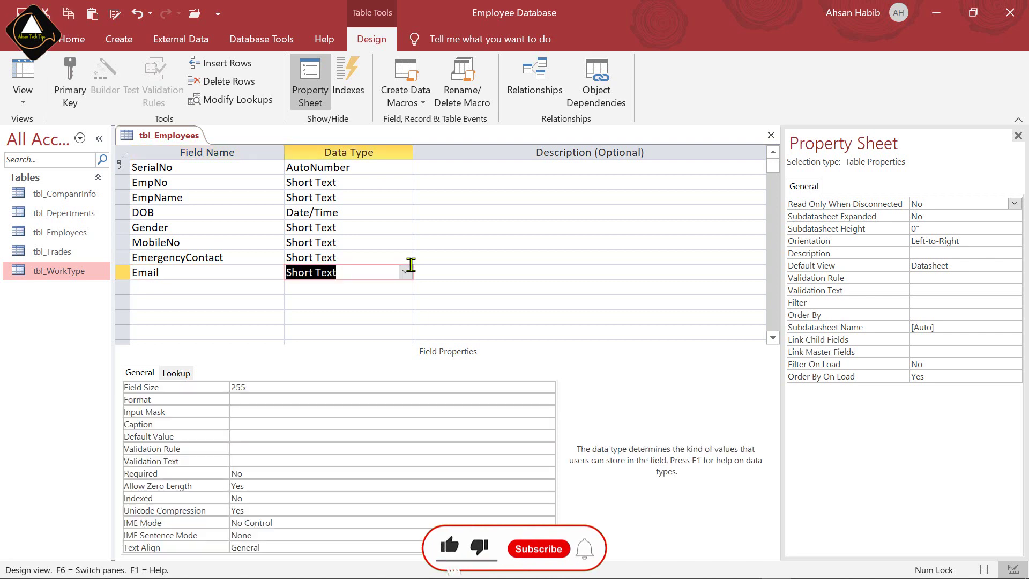
pyautogui.press('Tab')
pyautogui.press('Tab')
pyautogui.scroll(-1, 371, 271)
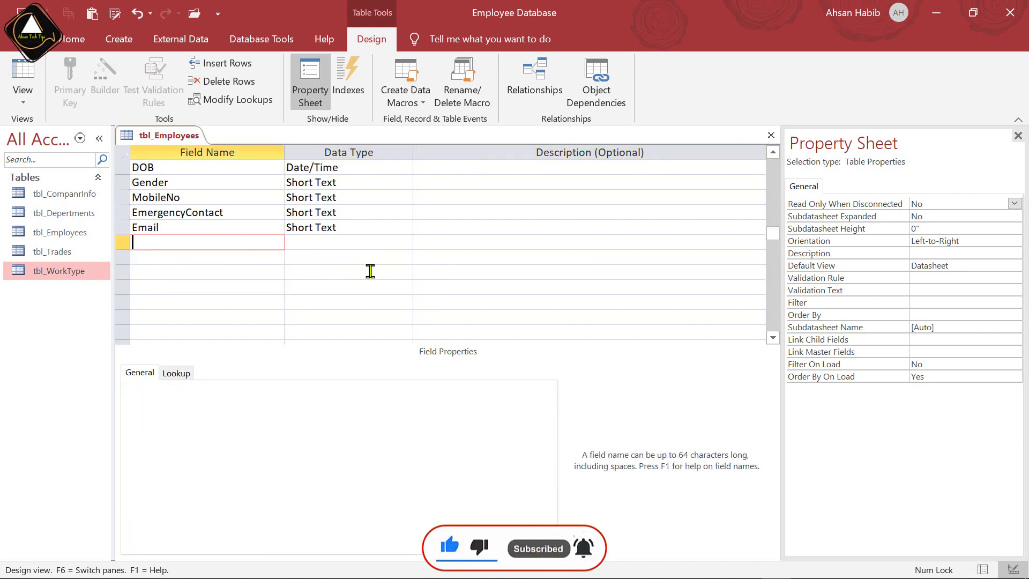
pyautogui.write('BloodGp')
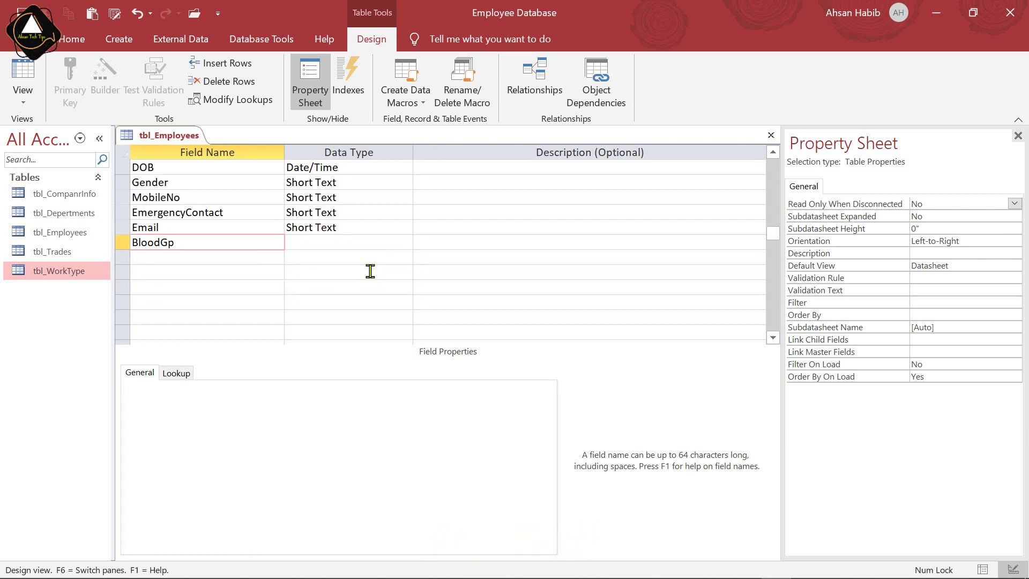
pyautogui.press('Tab')
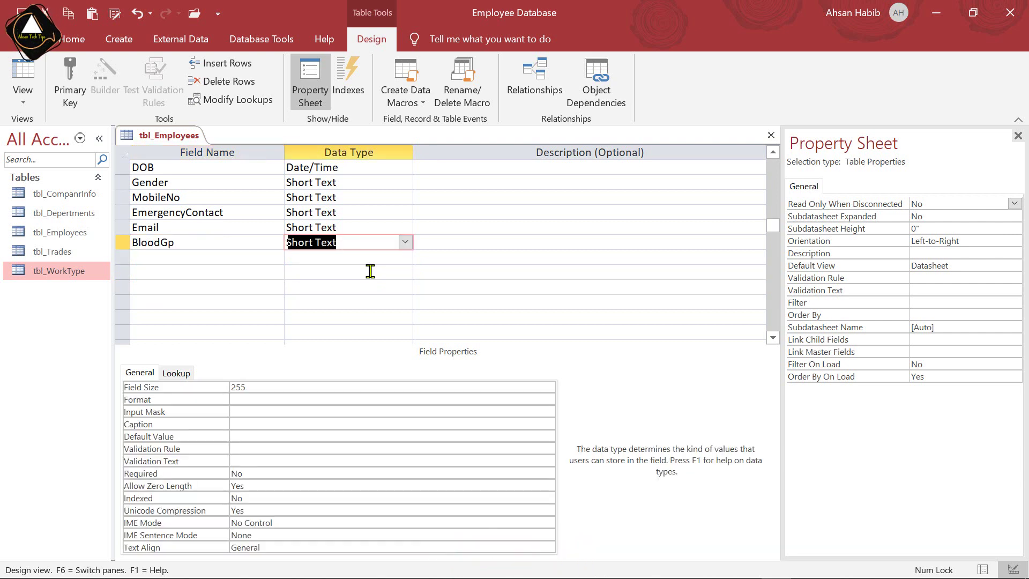
# - Start the Lookup Wizard for the BloodGp field, choosing to type in the list values manually
pyautogui.click(405, 242)
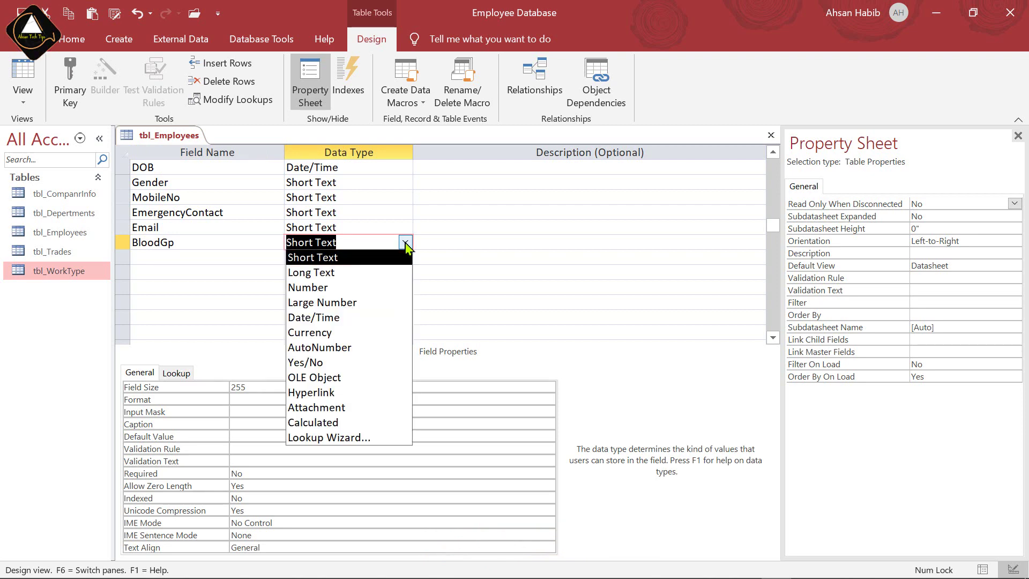
pyautogui.click(351, 442)
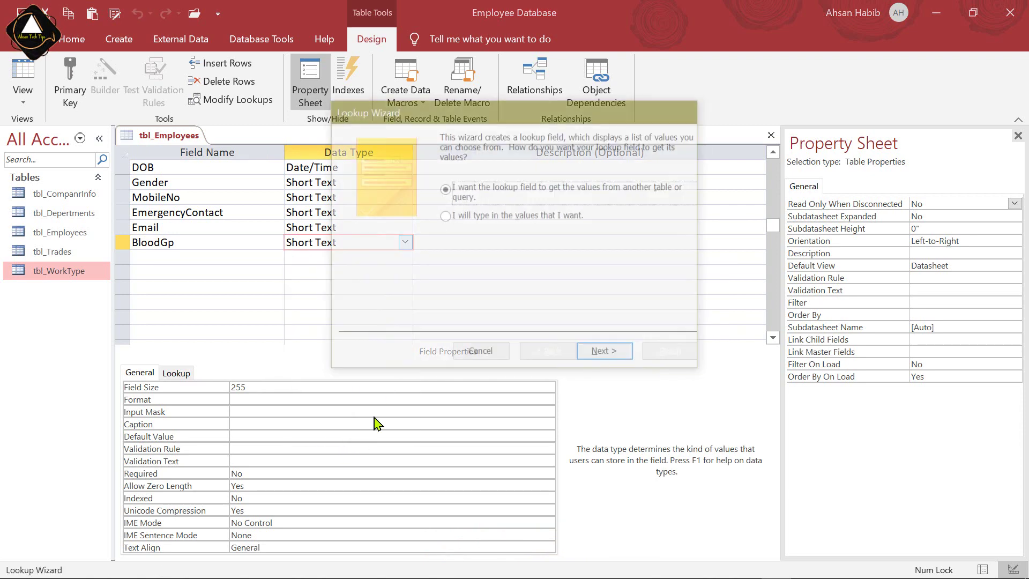
pyautogui.click(552, 216)
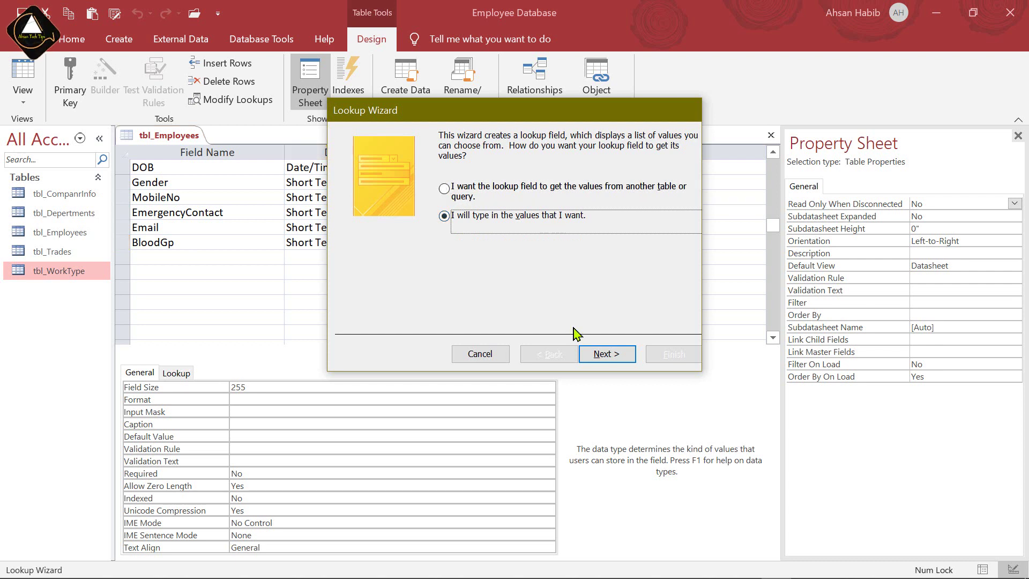
pyautogui.click(615, 358)
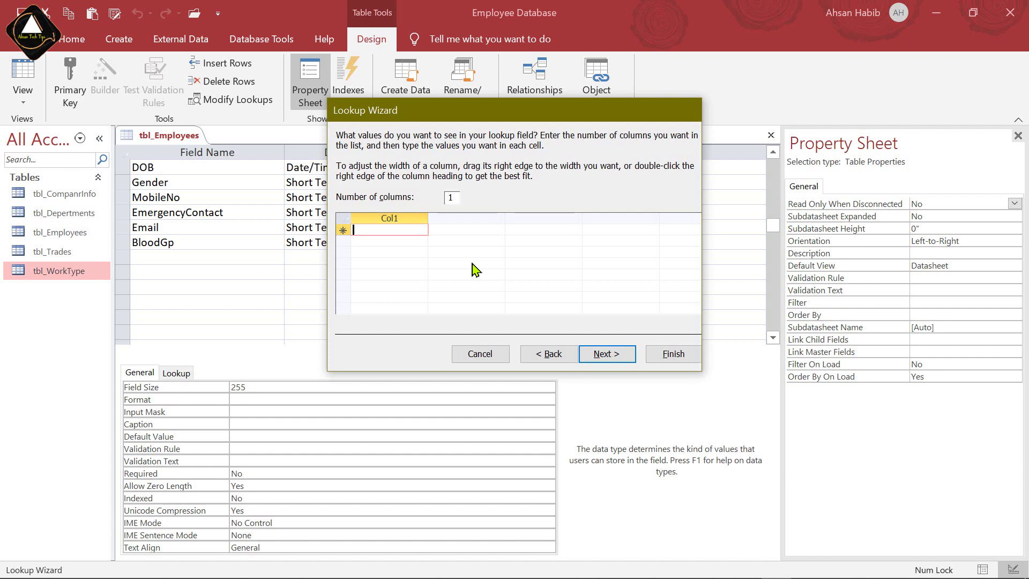
# - Enter A+, A-, B+, B-, O+, O- and AB+ as the single-column lookup values for BloodGp and finish the wizard
pyautogui.write('A+')
pyautogui.press('Down')
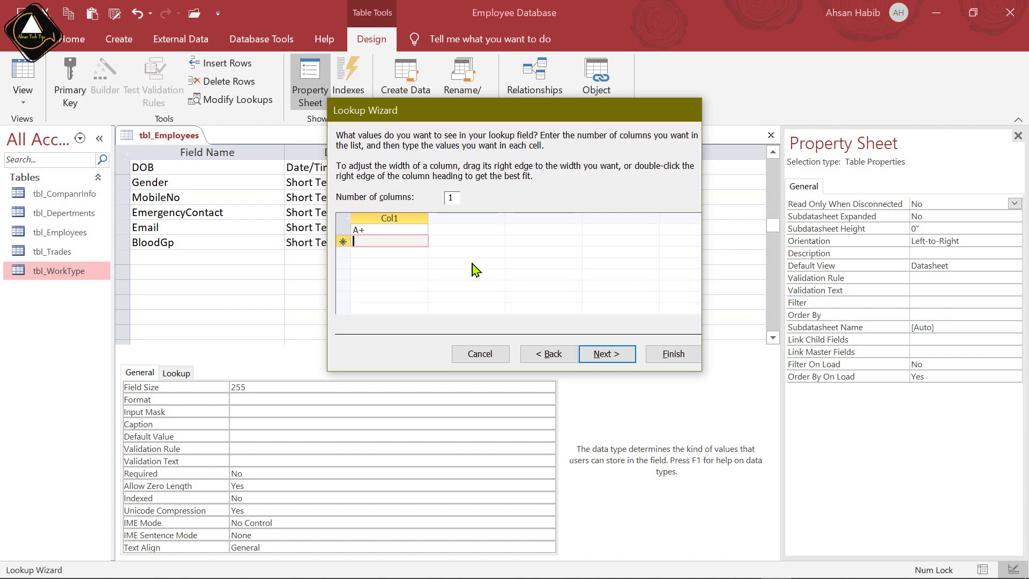
pyautogui.write('A-')
pyautogui.press('Down')
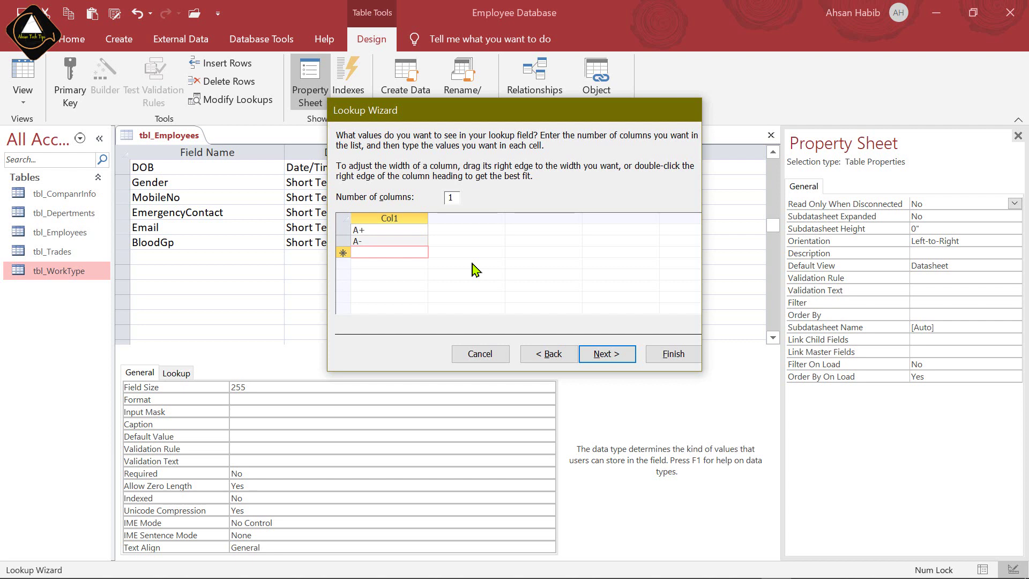
pyautogui.write('B+')
pyautogui.press('Down')
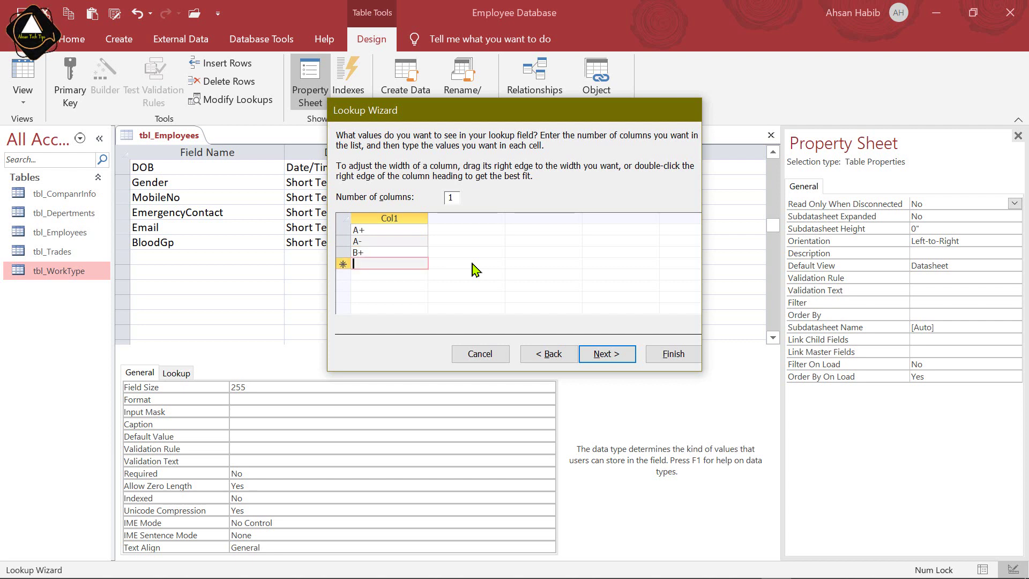
pyautogui.write('B-')
pyautogui.press('Down')
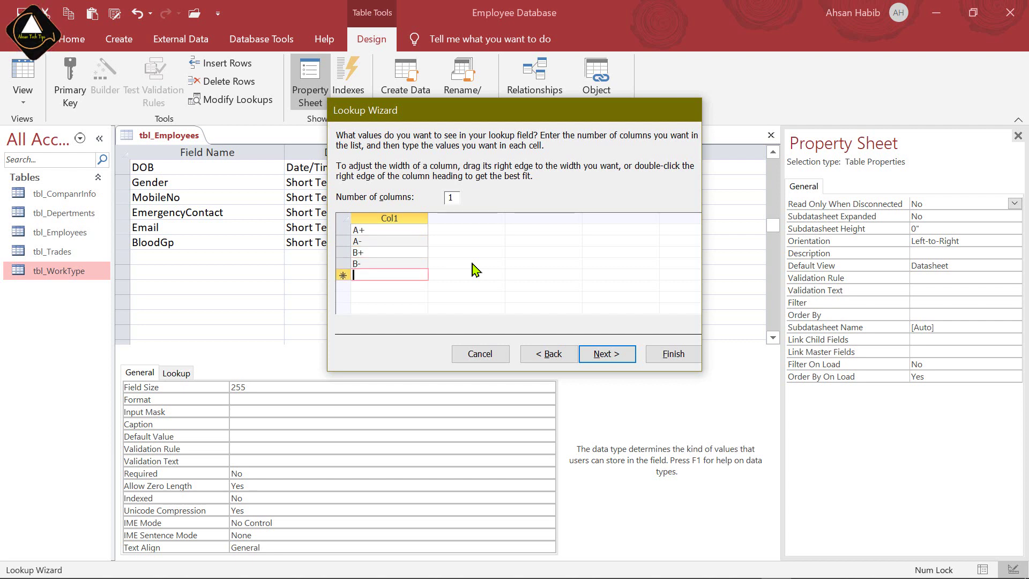
pyautogui.write('O+')
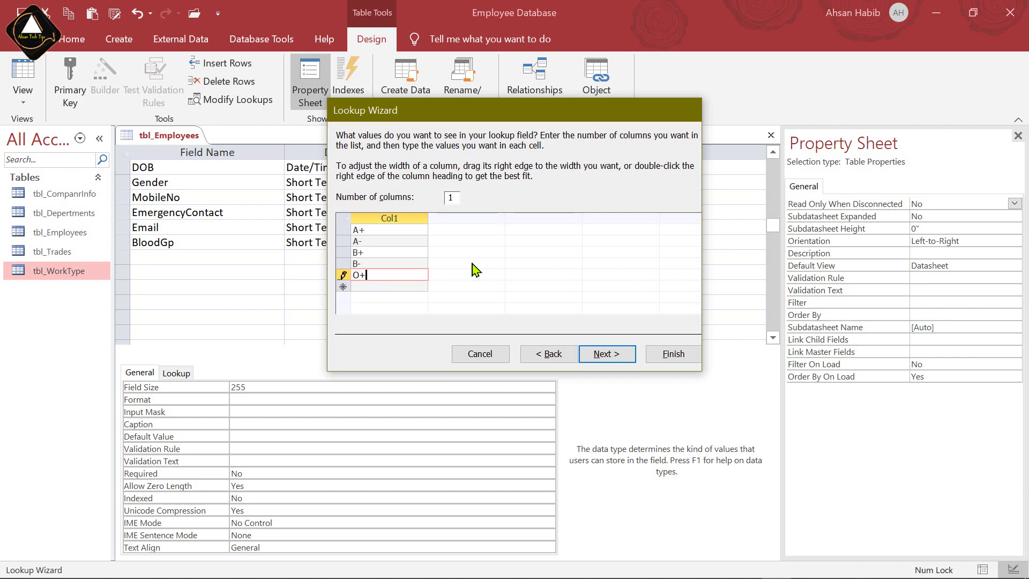
pyautogui.press('Down')
pyautogui.write('O')
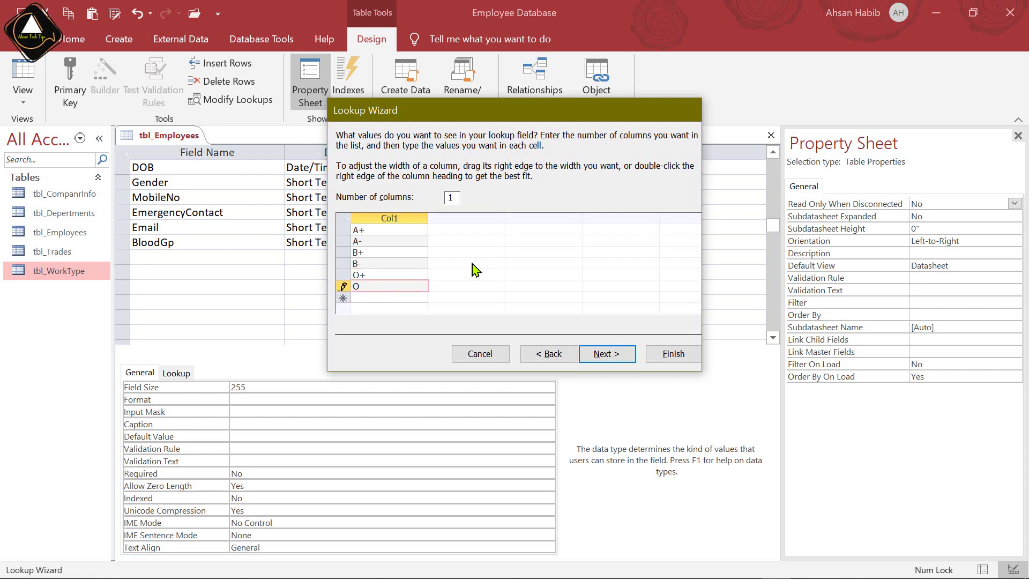
pyautogui.write('-')
pyautogui.press('Down')
pyautogui.write('A')
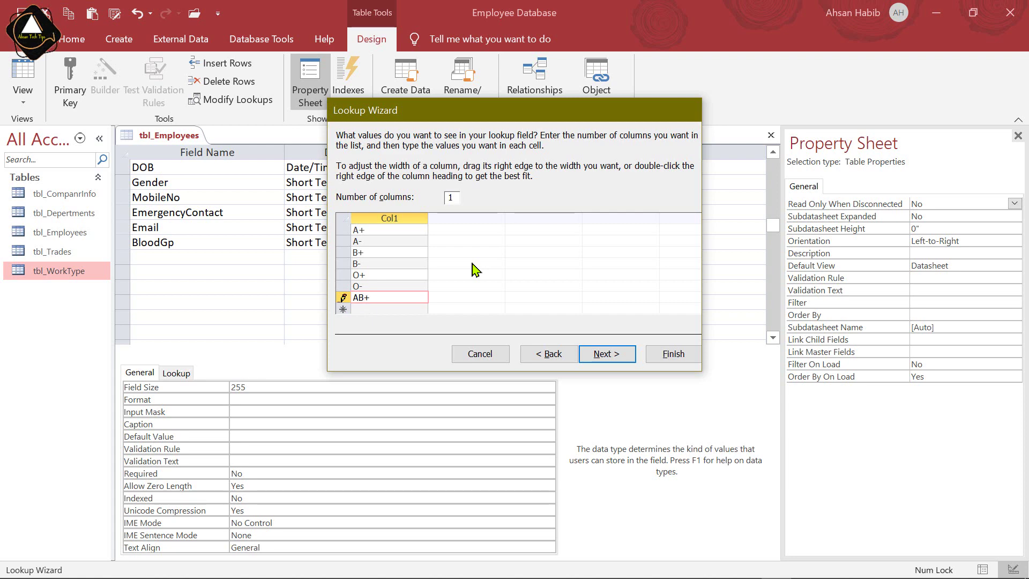
pyautogui.write('B+')
pyautogui.click(607, 354)
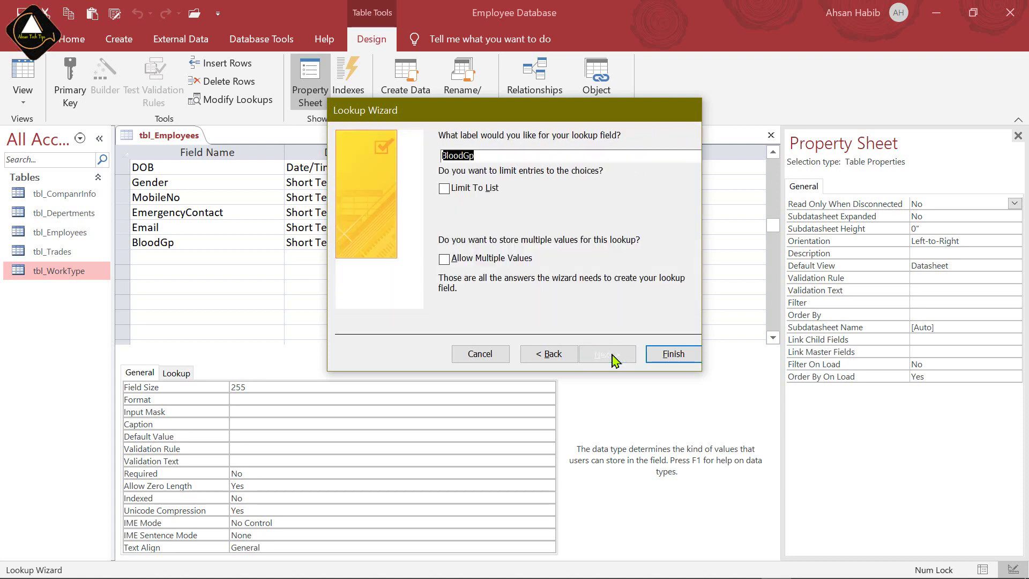
pyautogui.click(671, 356)
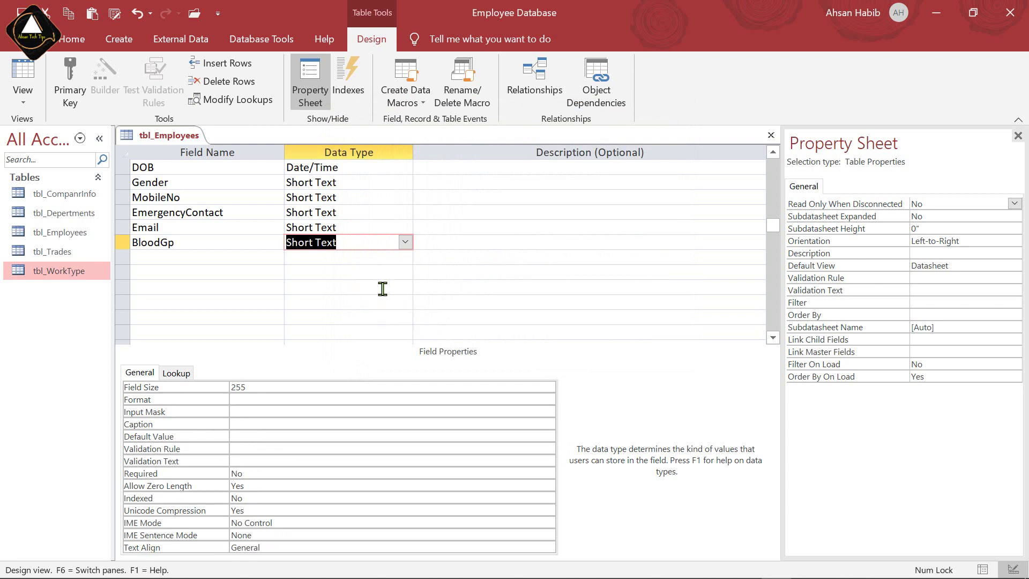
# - Add an EmpTrade field below BloodGp and start the Lookup Wizard for it, getting the values from another table or query
pyautogui.press('Tab')
pyautogui.press('Tab')
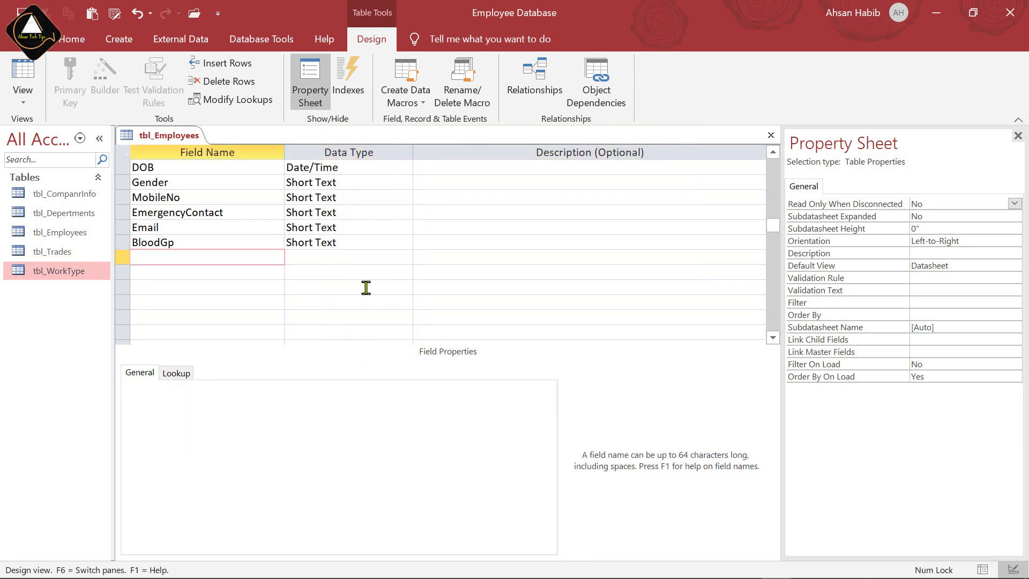
pyautogui.write('EmpTrade')
pyautogui.press('Tab')
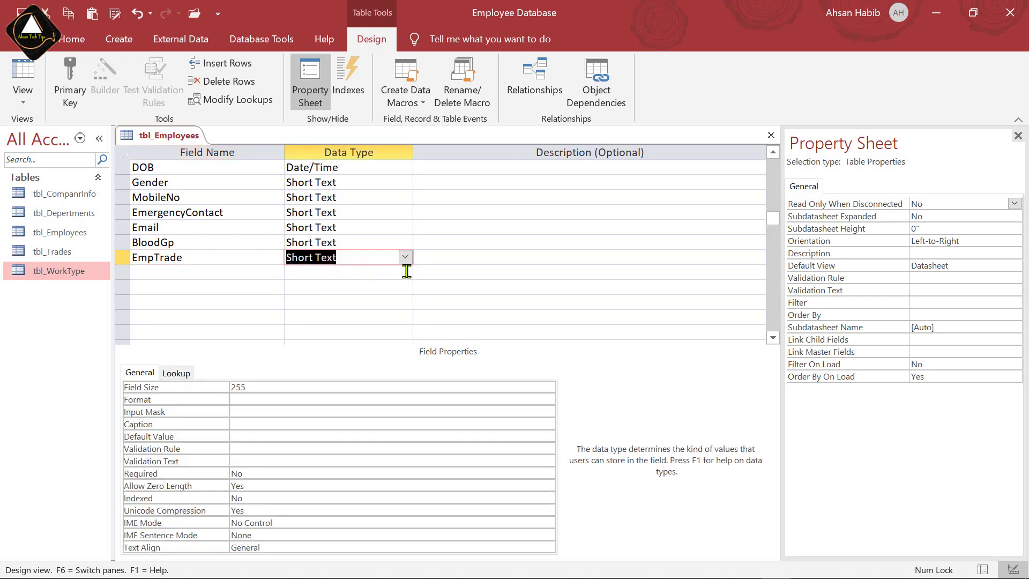
pyautogui.click(406, 257)
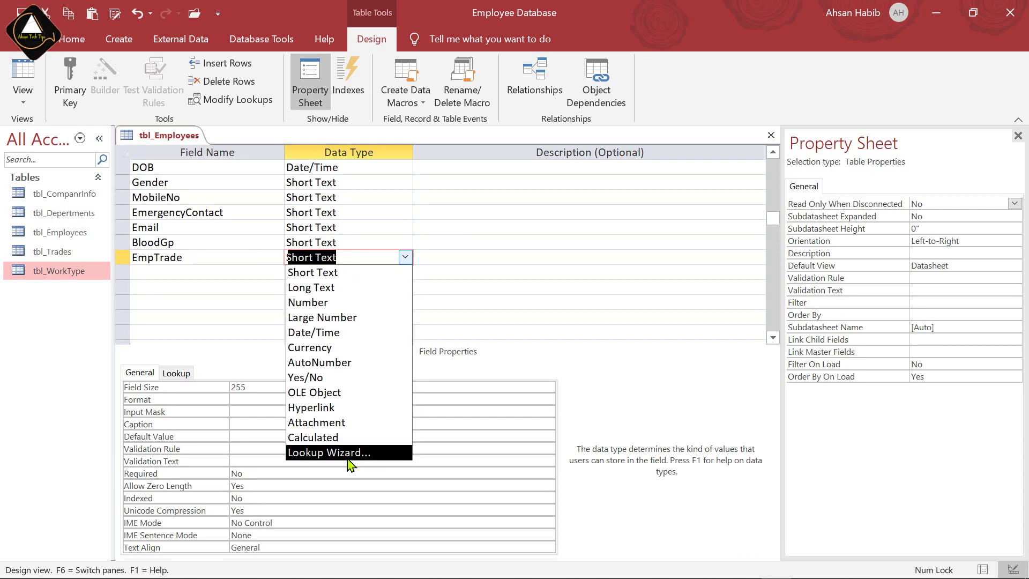
pyautogui.click(366, 454)
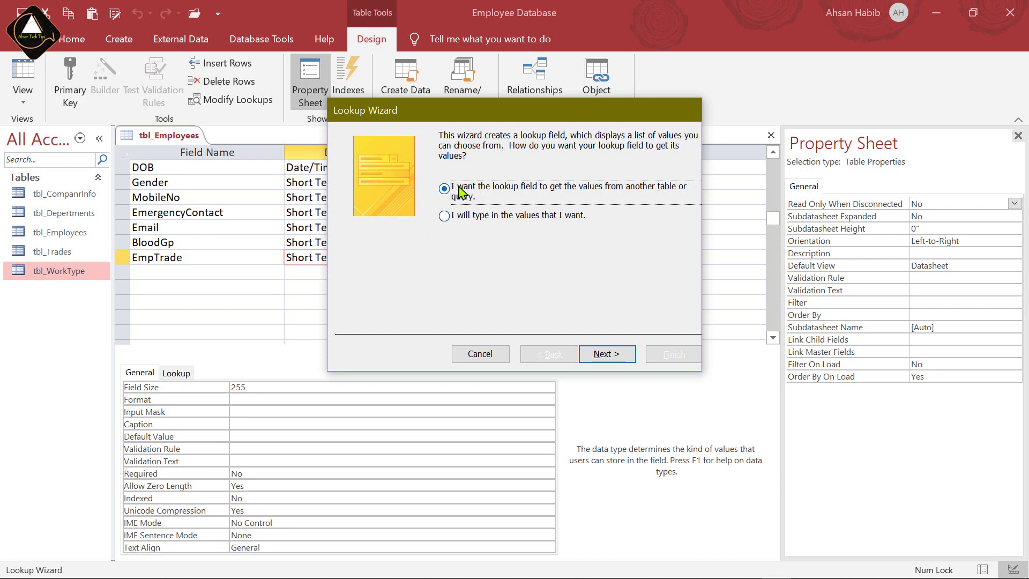
pyautogui.click(616, 355)
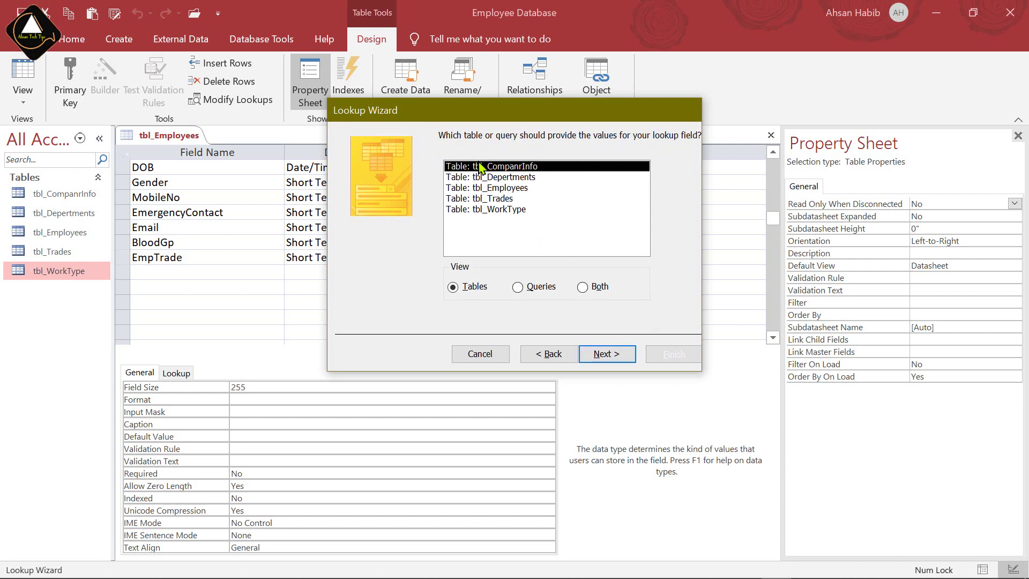
# - Choose tbl_Trades as the lookup source table and include only its TradeName field
pyautogui.click(501, 199)
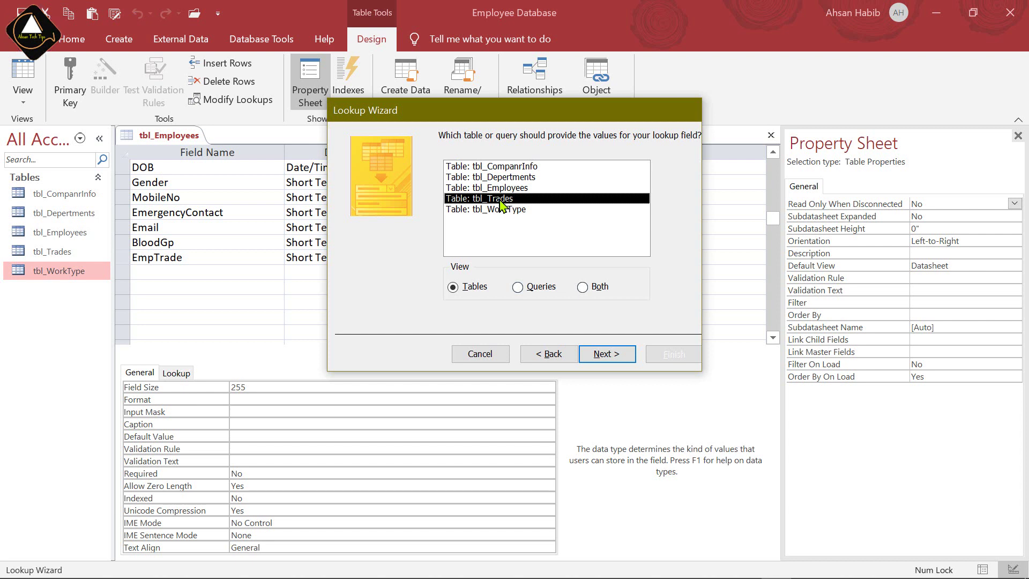
pyautogui.click(621, 356)
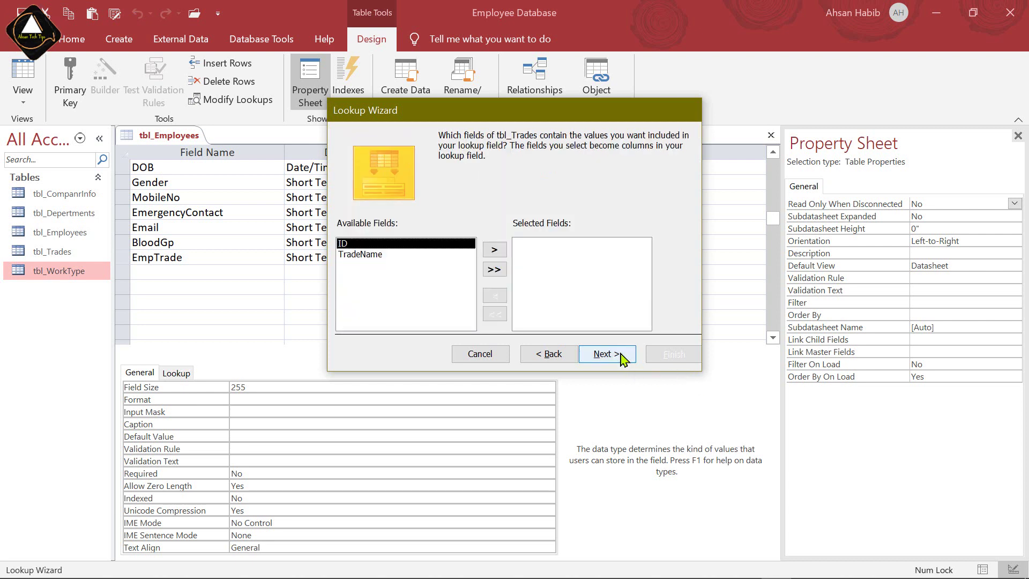
pyautogui.click(374, 256)
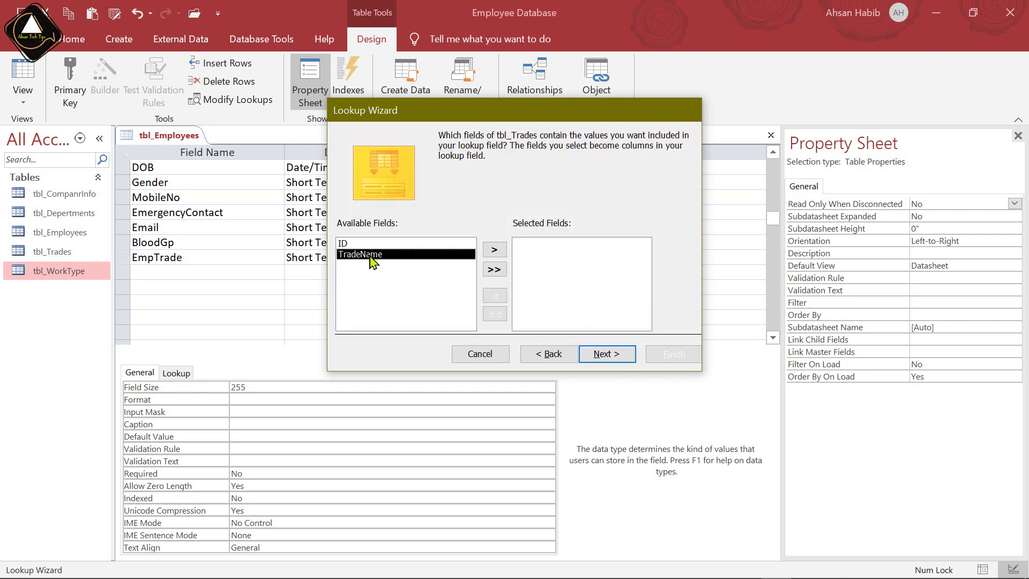
pyautogui.click(494, 250)
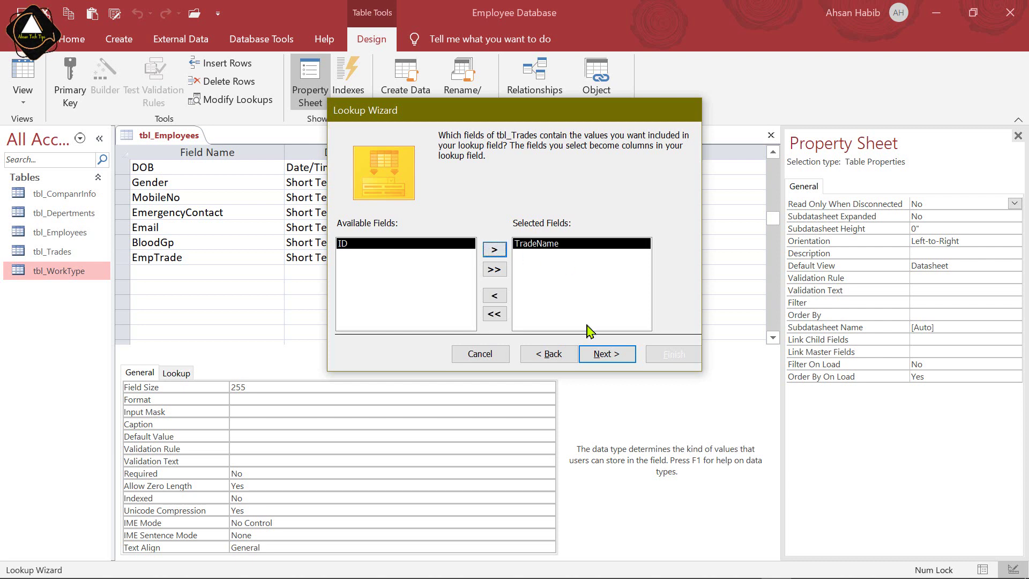
pyautogui.click(610, 356)
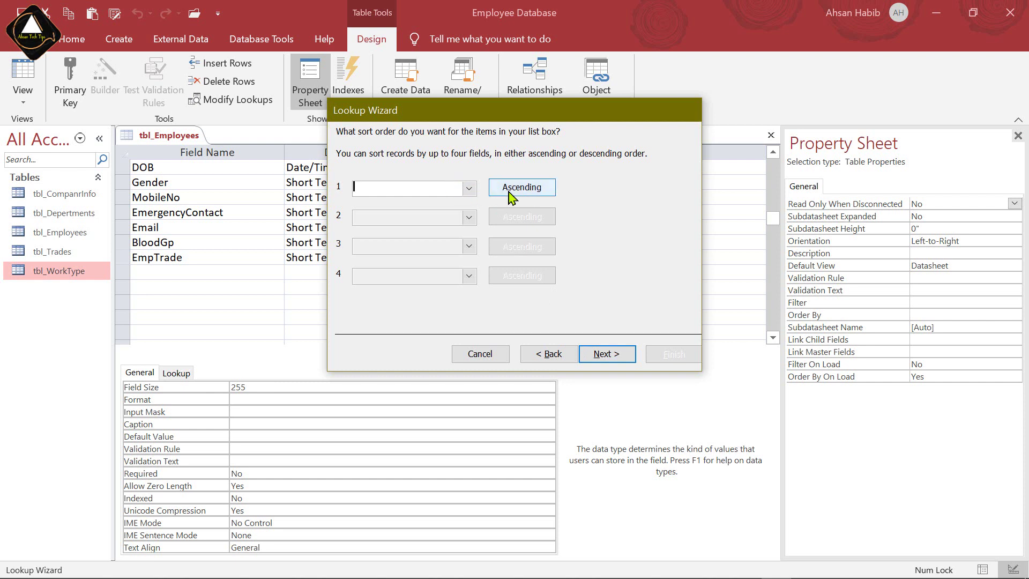
# - Best-fit the TradeName column width without setting a sort order, then finish the wizard and save the table
pyautogui.click(611, 356)
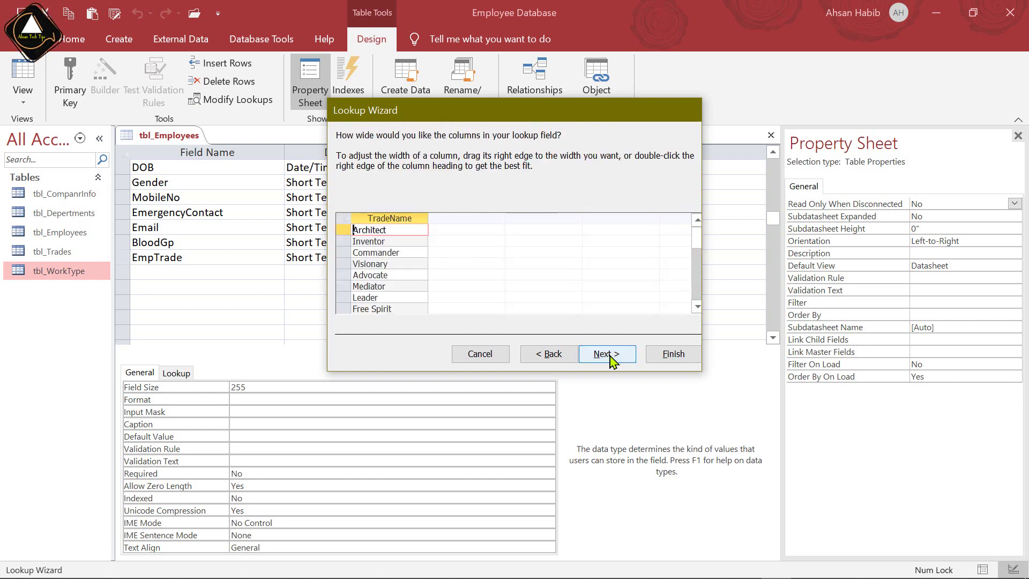
pyautogui.doubleClick(430, 220)
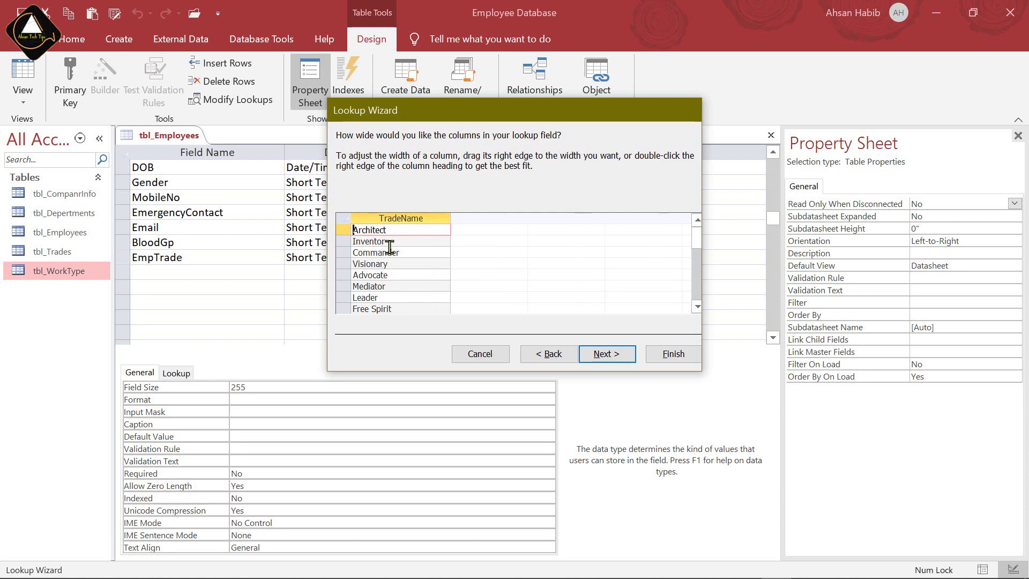
pyautogui.scroll(-3, 459, 248)
pyautogui.scroll(3, 419, 274)
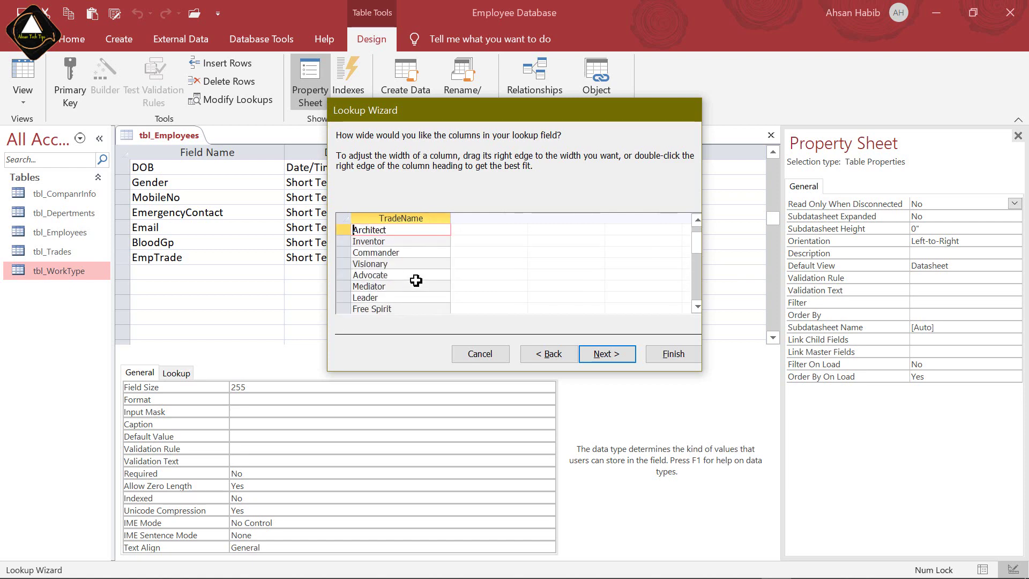
pyautogui.click(603, 356)
pyautogui.click(673, 353)
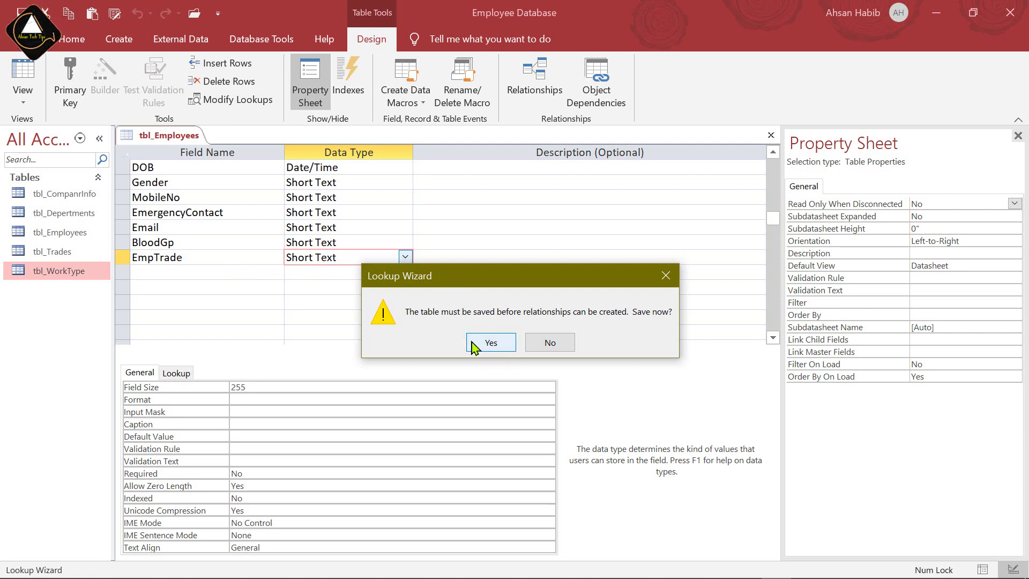
pyautogui.click(501, 344)
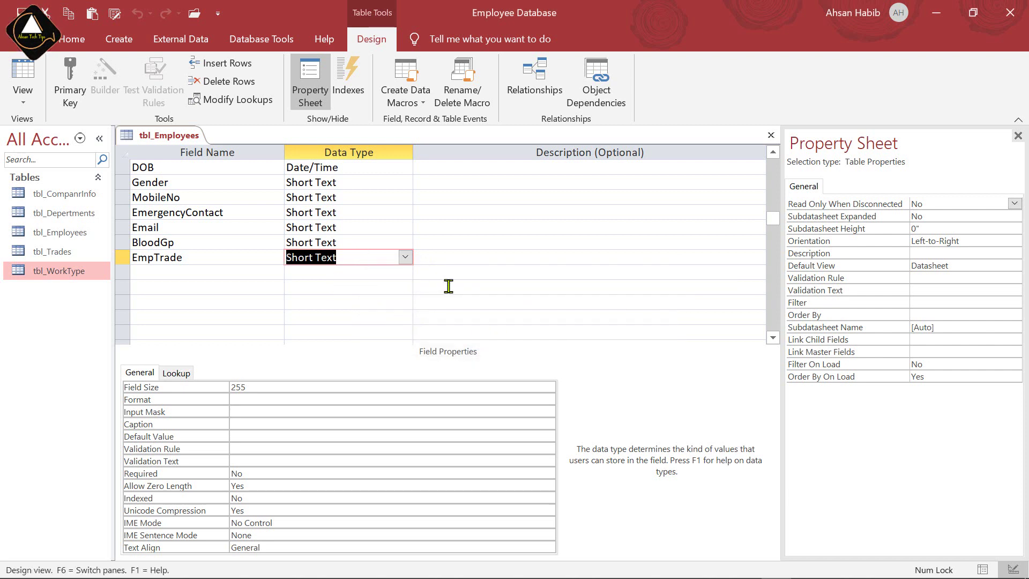
# - Add a Depertments field below EmpTrade and start the Lookup Wizard for it, getting the values from another table or query
pyautogui.press('Tab')
pyautogui.press('Tab')
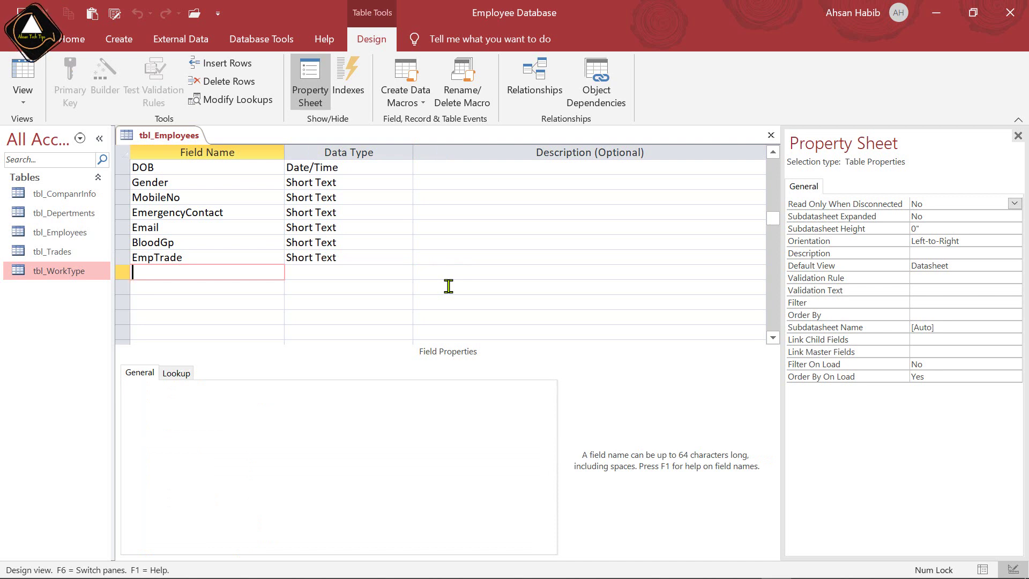
pyautogui.write('De')
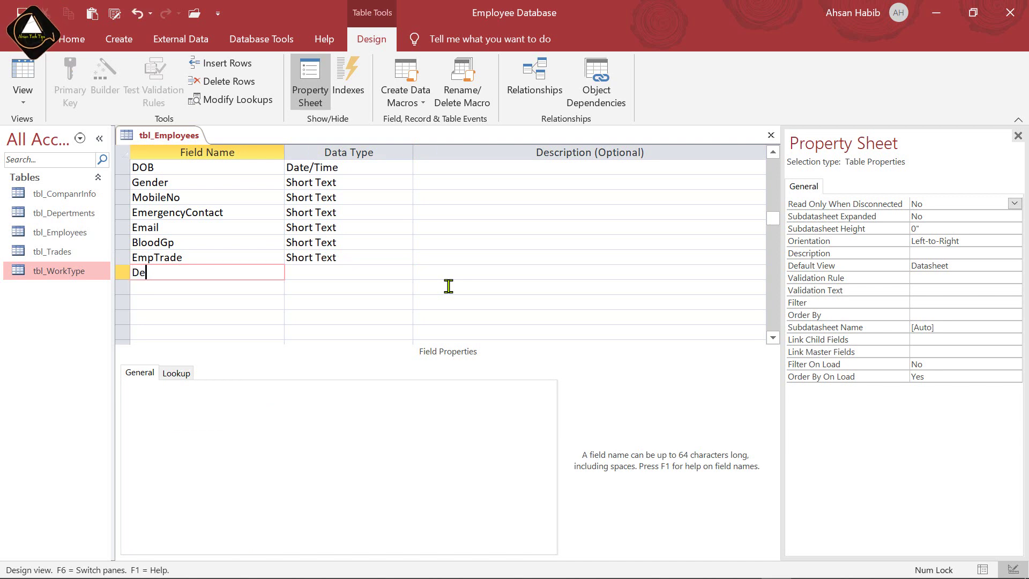
pyautogui.write('pertments')
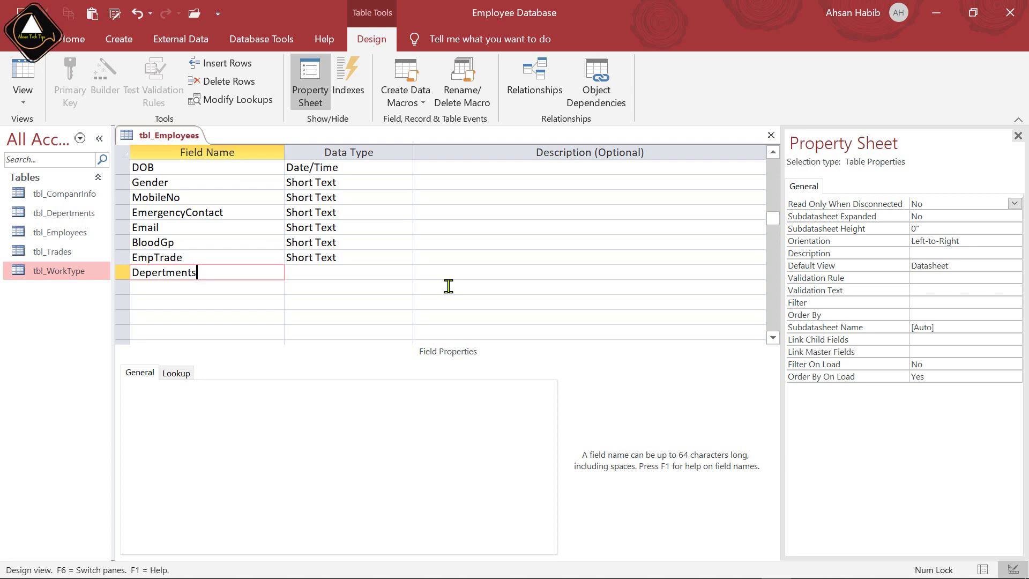
pyautogui.press('Tab')
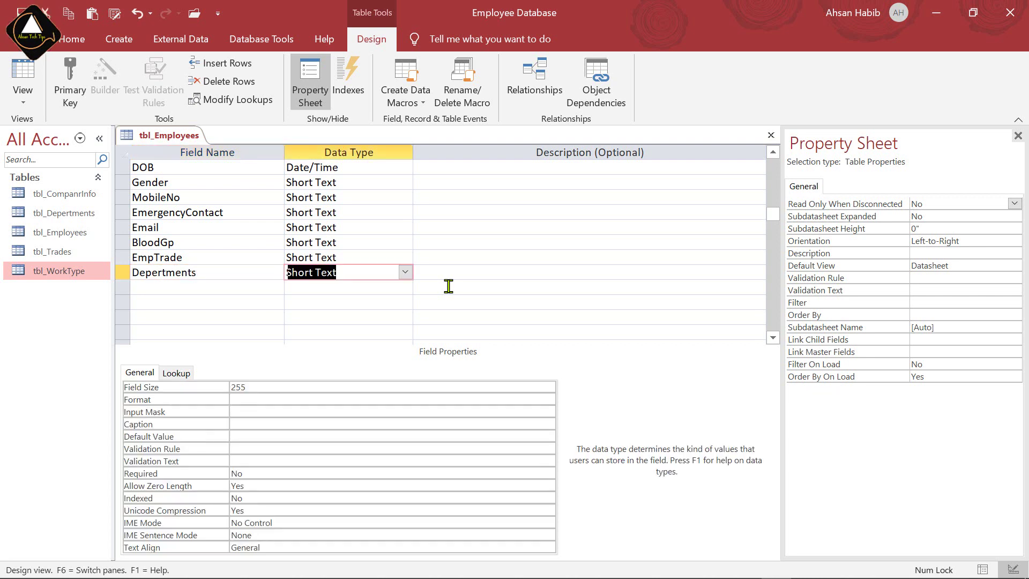
pyautogui.click(68, 218)
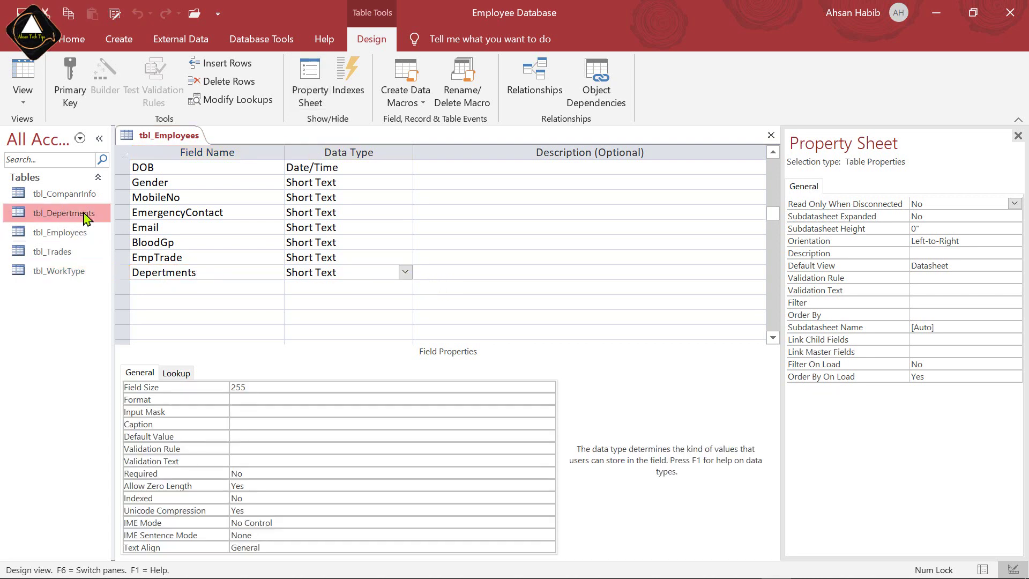
pyautogui.click(405, 272)
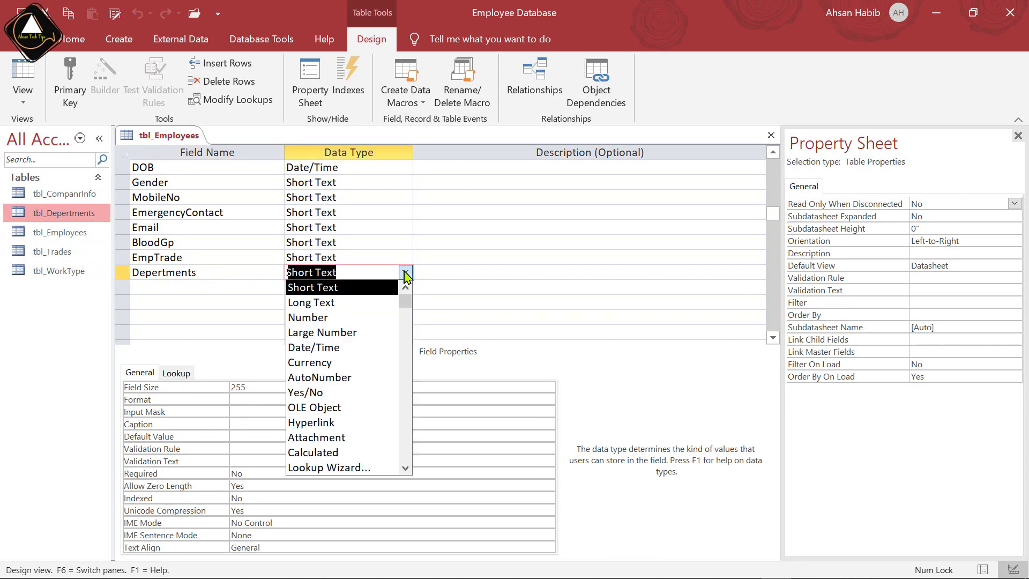
pyautogui.click(370, 468)
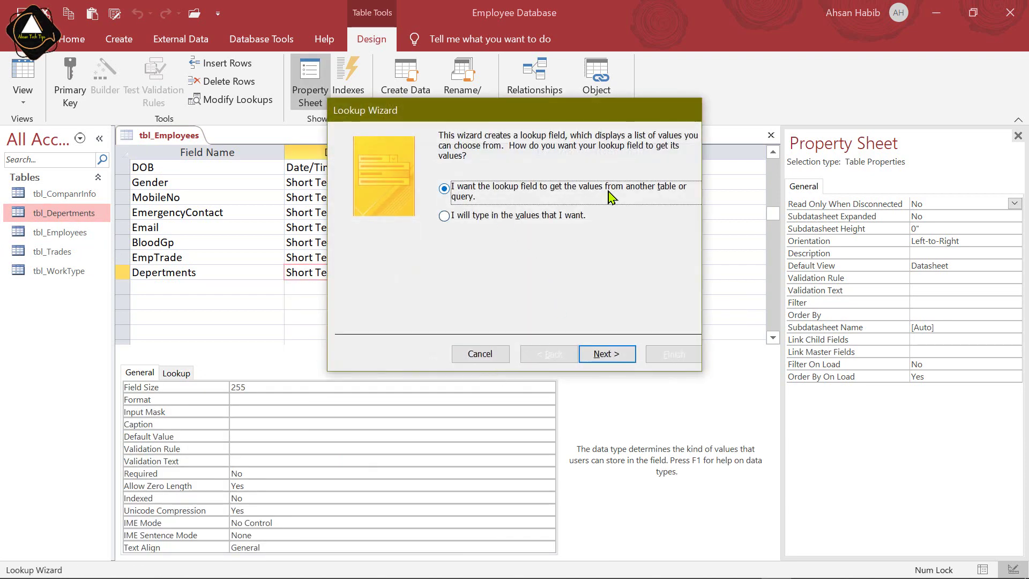
pyautogui.click(607, 355)
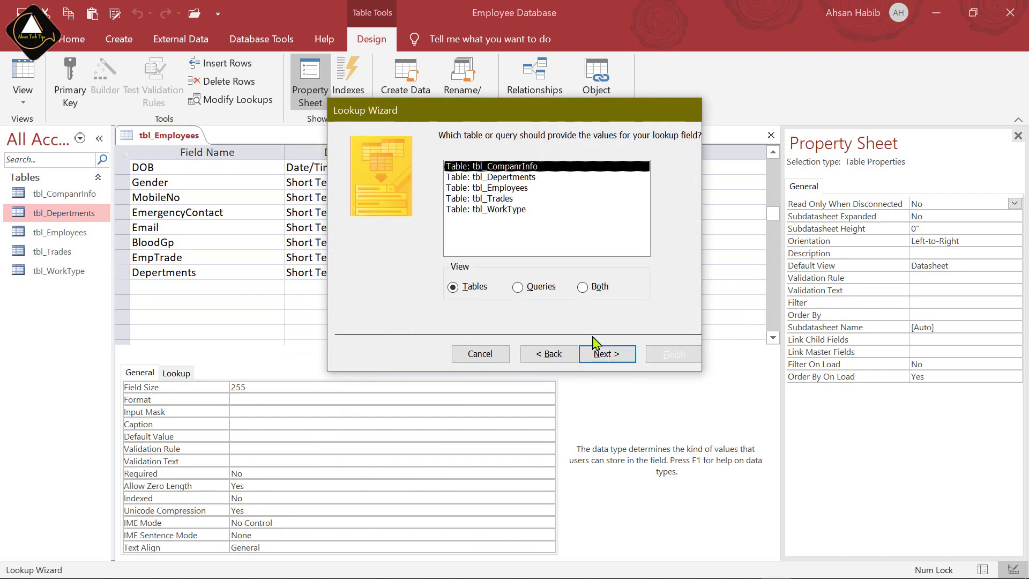
# - Choose tbl_Depertments as the lookup source table and include only its DepertmentsName field
pyautogui.click(506, 179)
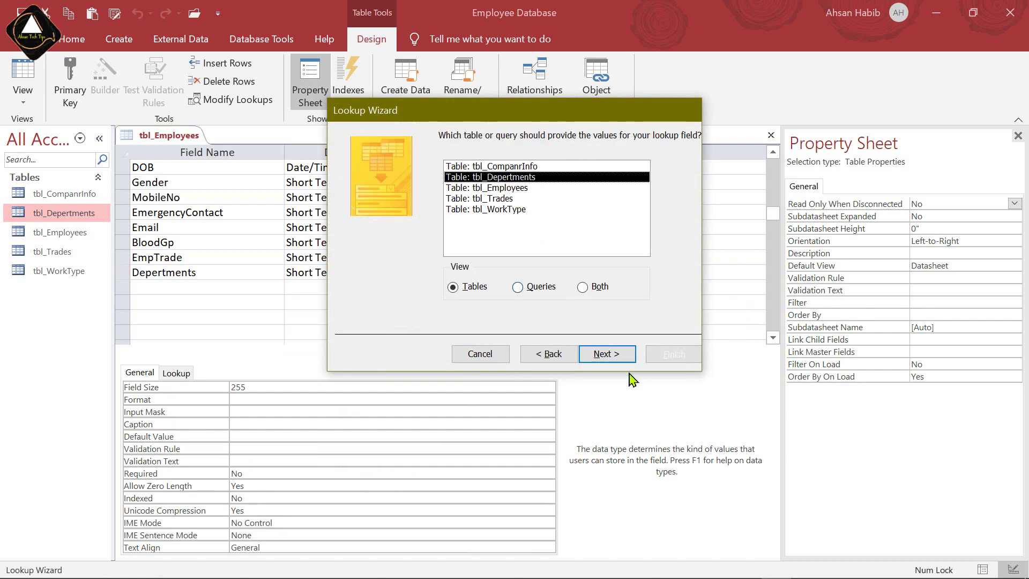
pyautogui.click(611, 355)
pyautogui.click(382, 256)
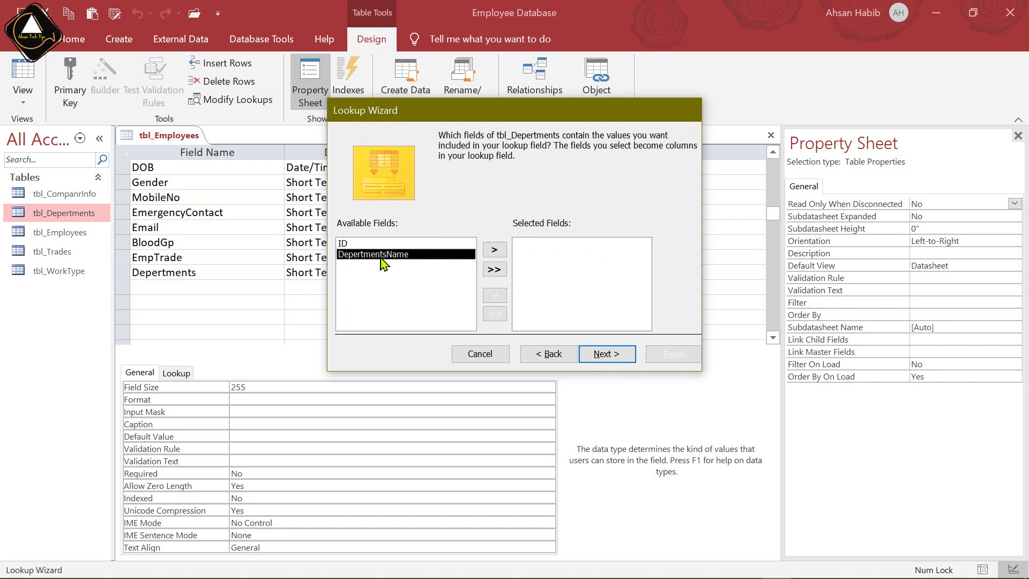
pyautogui.click(494, 250)
pyautogui.click(611, 355)
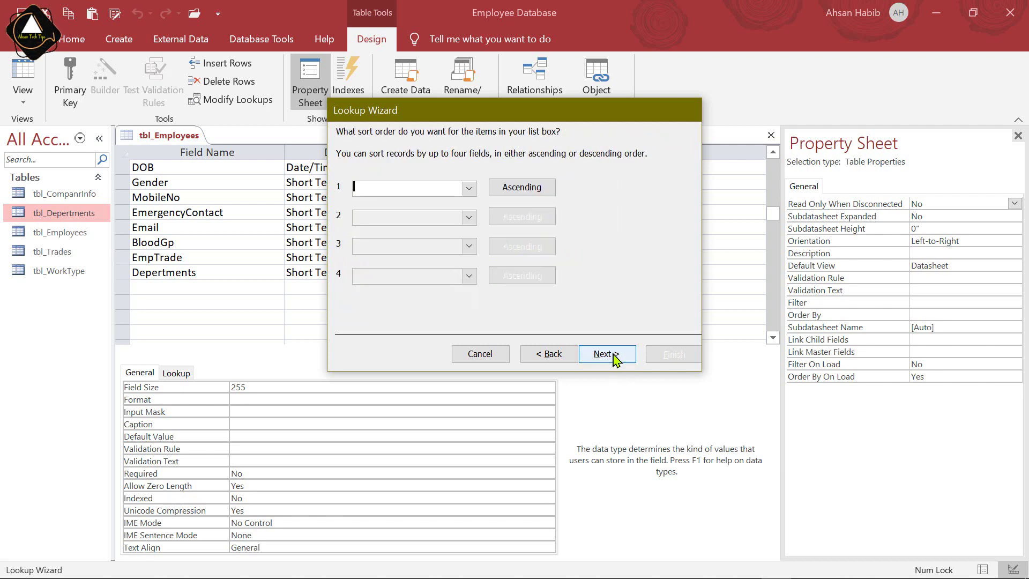
# - Finish the Depertments lookup without a sort order, keeping the default column width, and save the table
pyautogui.click(614, 356)
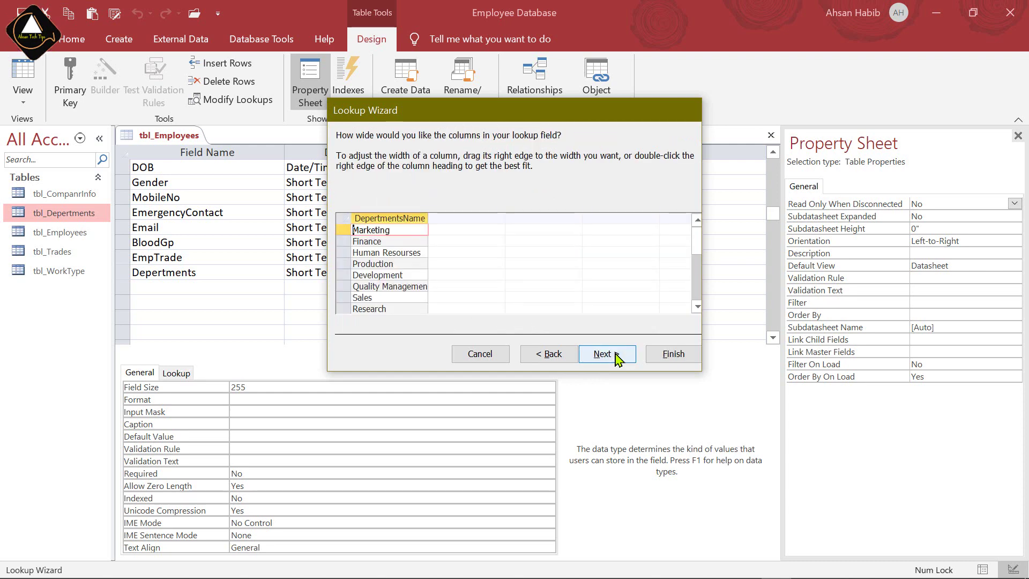
pyautogui.click(668, 358)
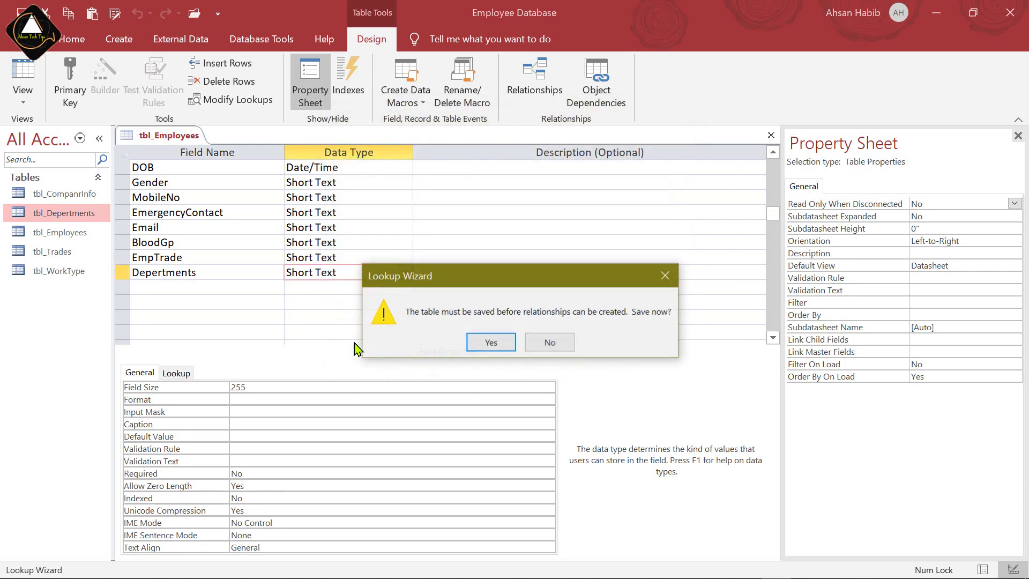
pyautogui.click(489, 342)
# - Add a WorkType field below Depertments and start the Lookup Wizard for it, getting the values from another table or query
pyautogui.press('Tab')
pyautogui.press('Tab')
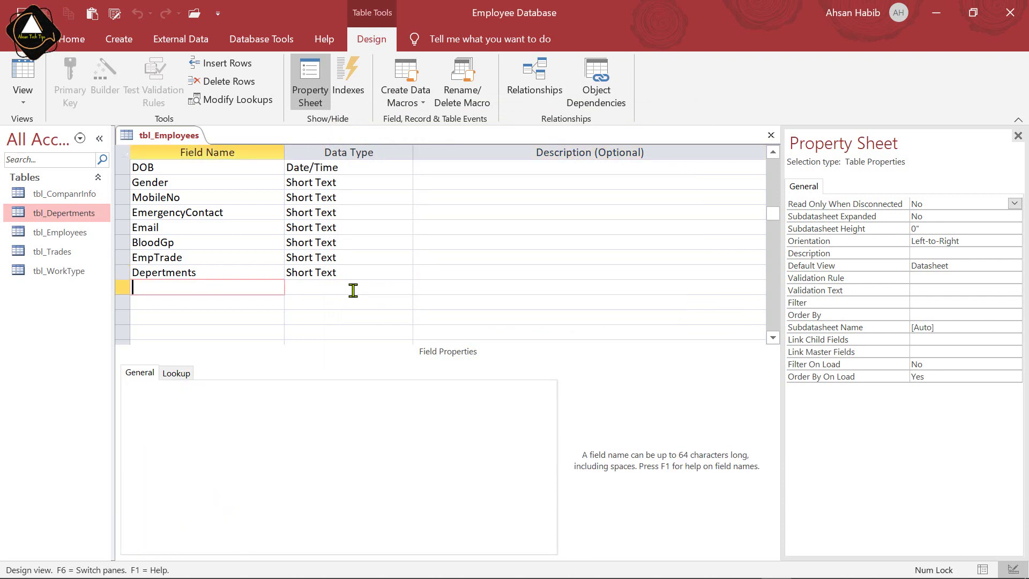
pyautogui.write('WorkType')
pyautogui.press('Tab')
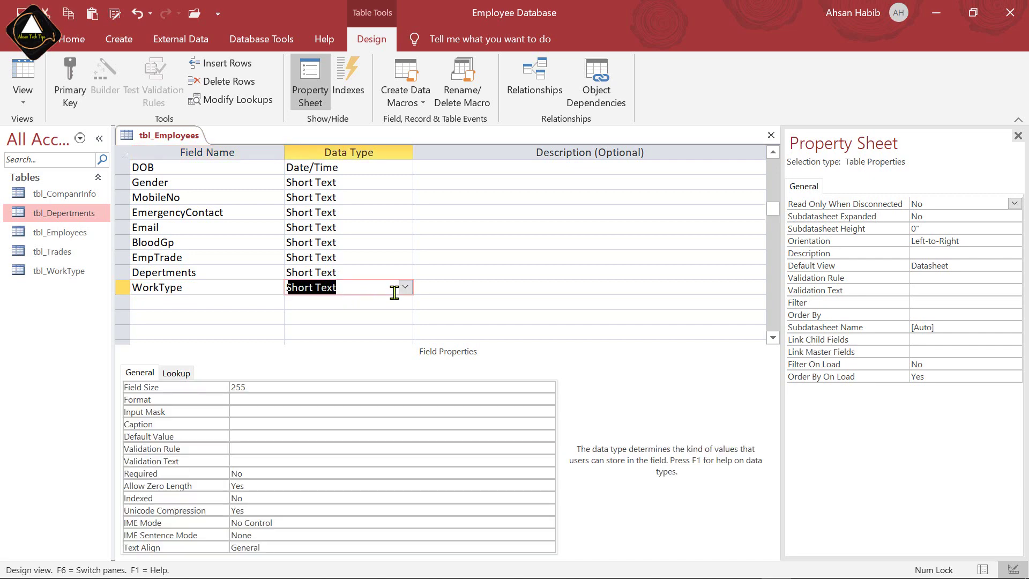
pyautogui.click(406, 287)
pyautogui.click(378, 482)
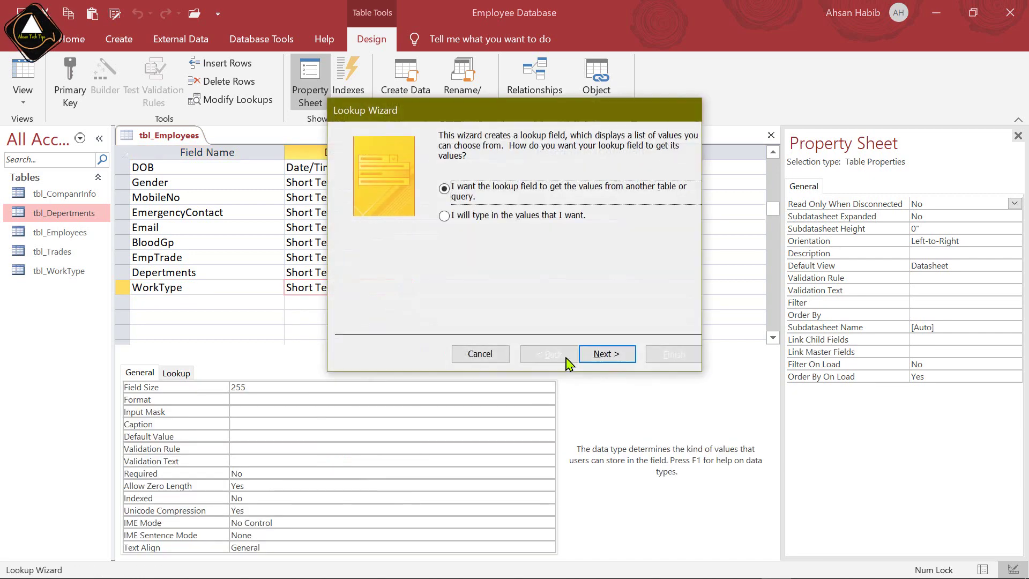
pyautogui.click(612, 355)
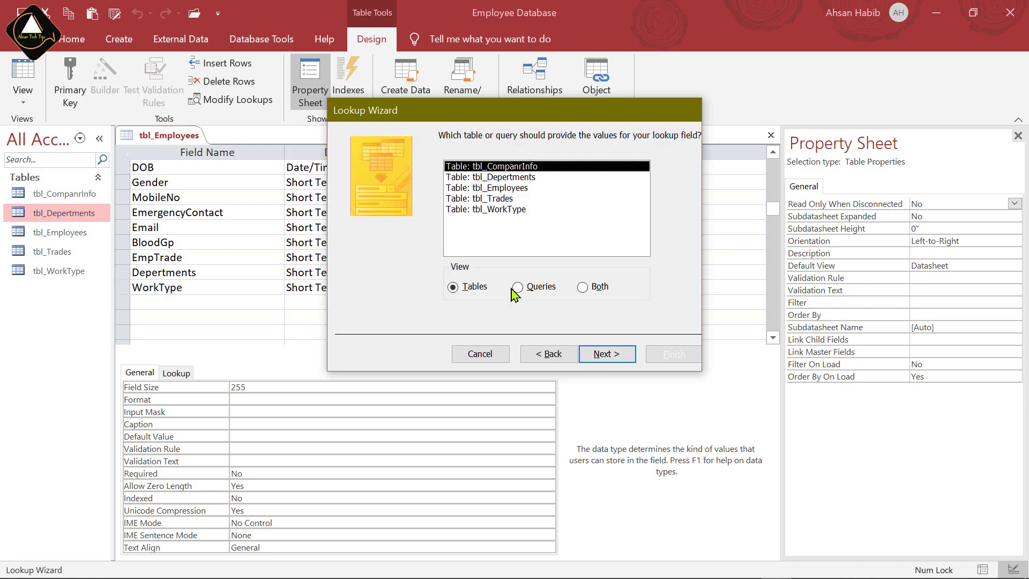
# - Choose tbl_WorkType as the lookup source table and include only its WorkName field
pyautogui.click(508, 212)
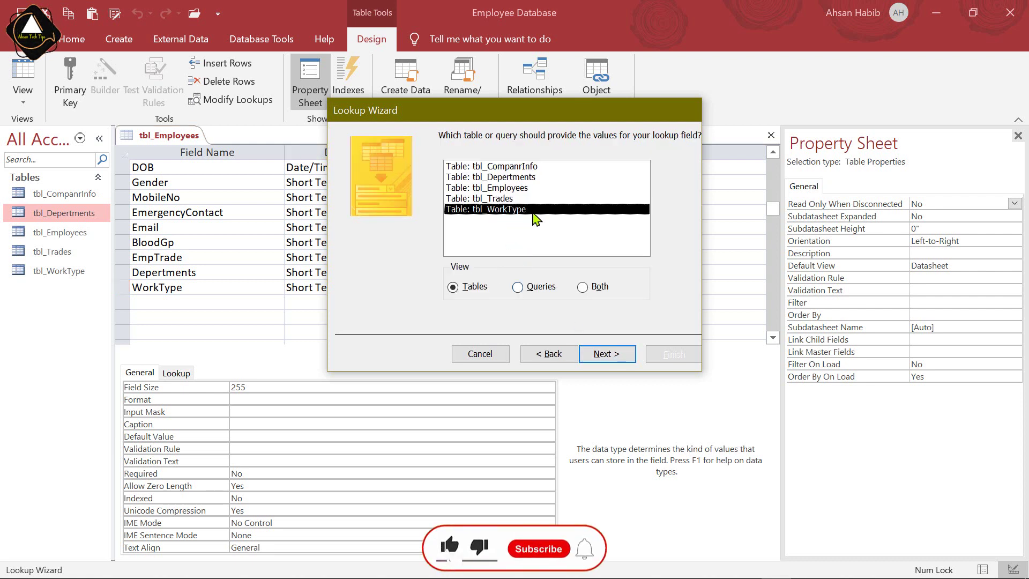
pyautogui.click(619, 357)
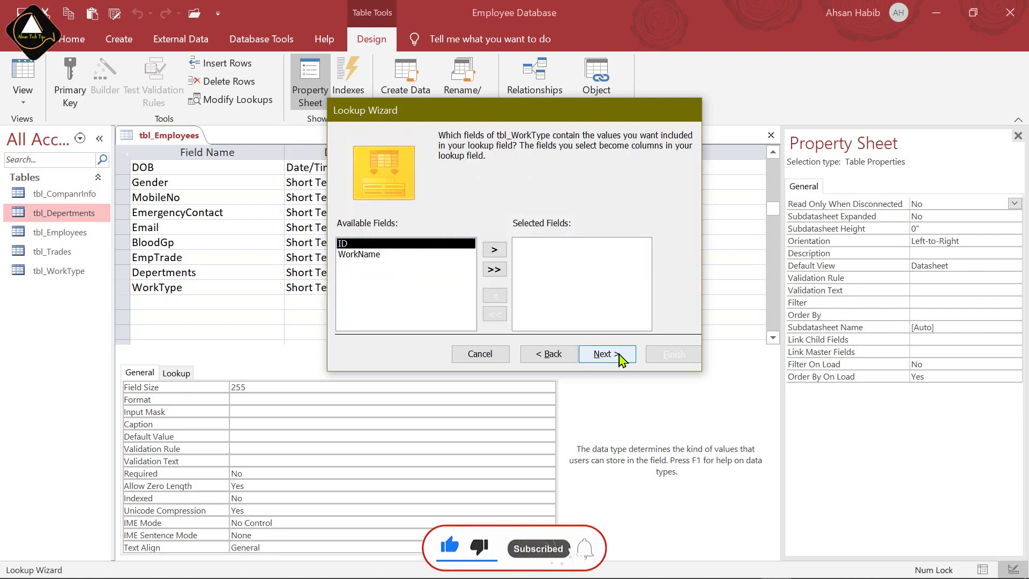
pyautogui.click(371, 256)
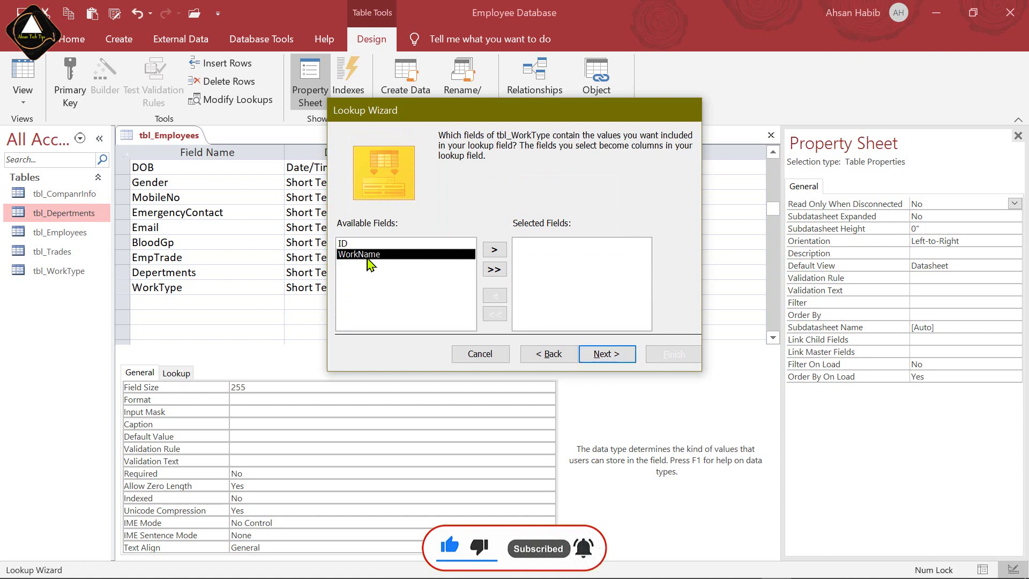
pyautogui.click(498, 250)
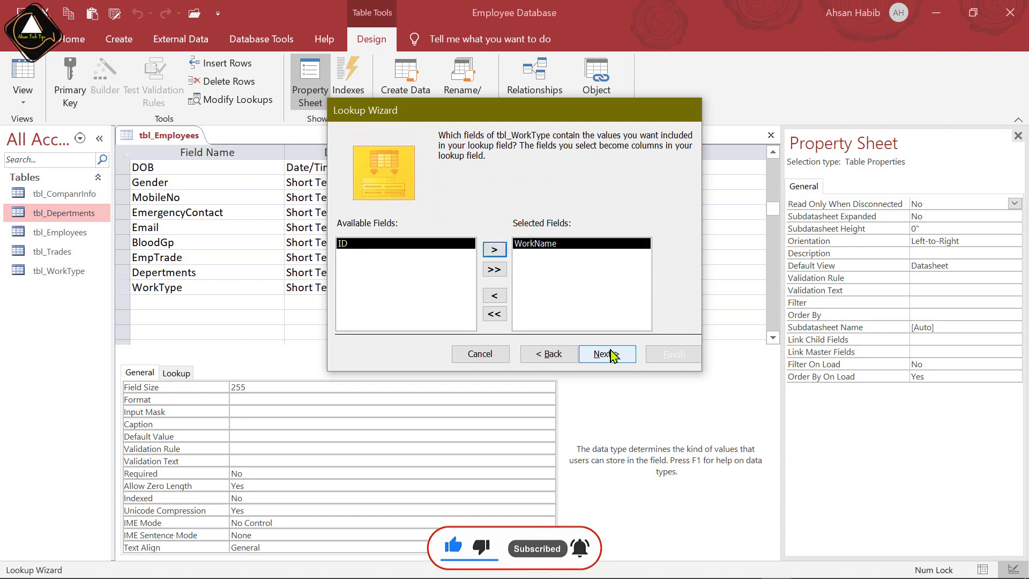
pyautogui.click(613, 361)
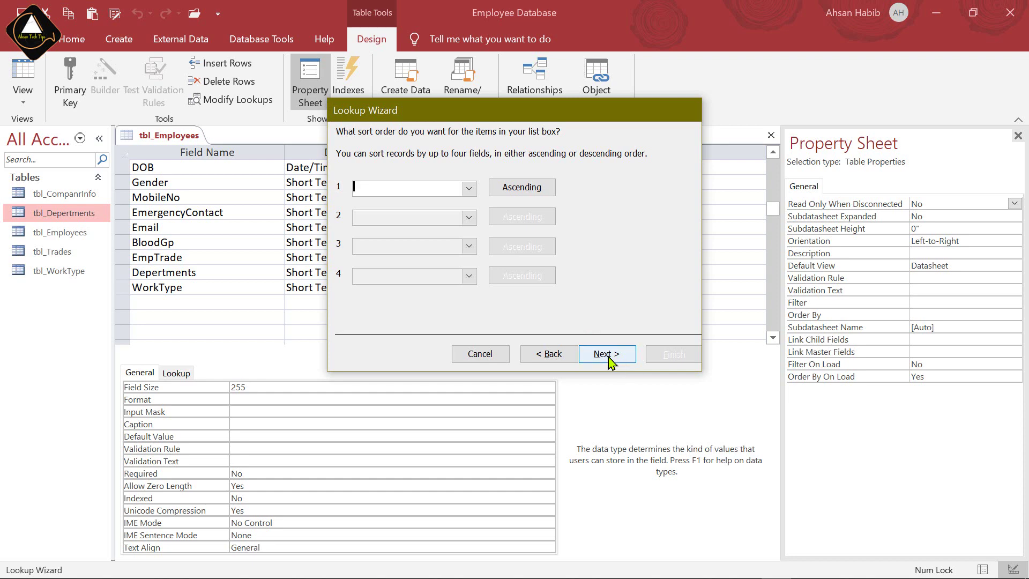
# - Finish the WorkType lookup without a sort order, keeping the default column width, and save the table
pyautogui.click(620, 360)
pyautogui.click(674, 356)
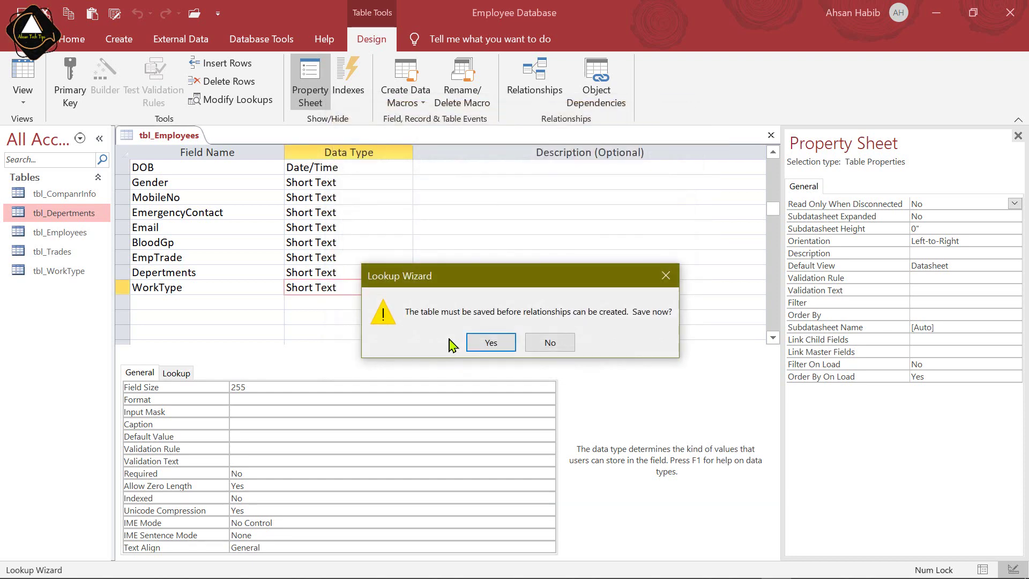
pyautogui.click(491, 344)
# - Add a JoiningDate field below WorkType with the Date/Time data type
pyautogui.press('Tab')
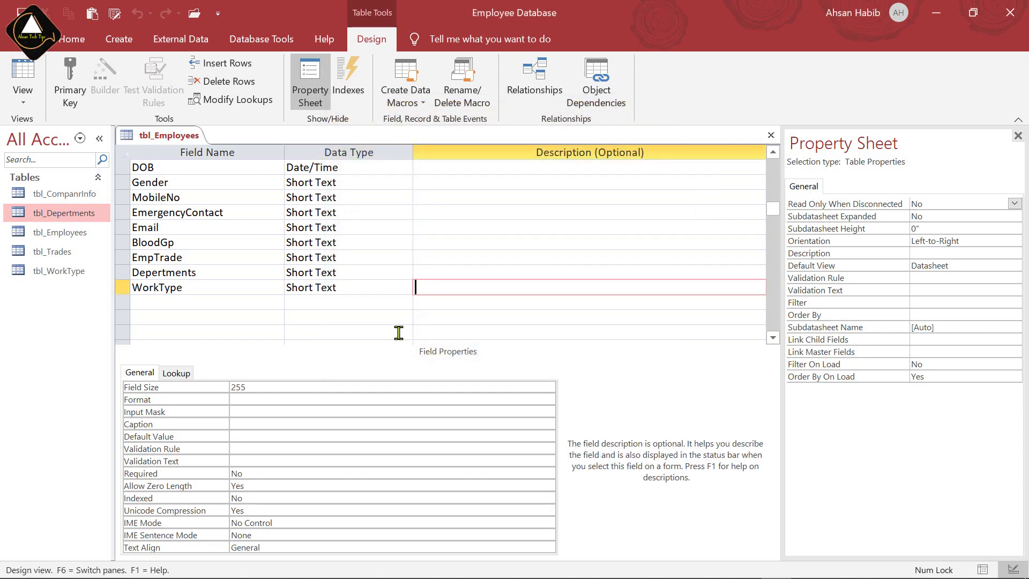
pyautogui.press('Tab')
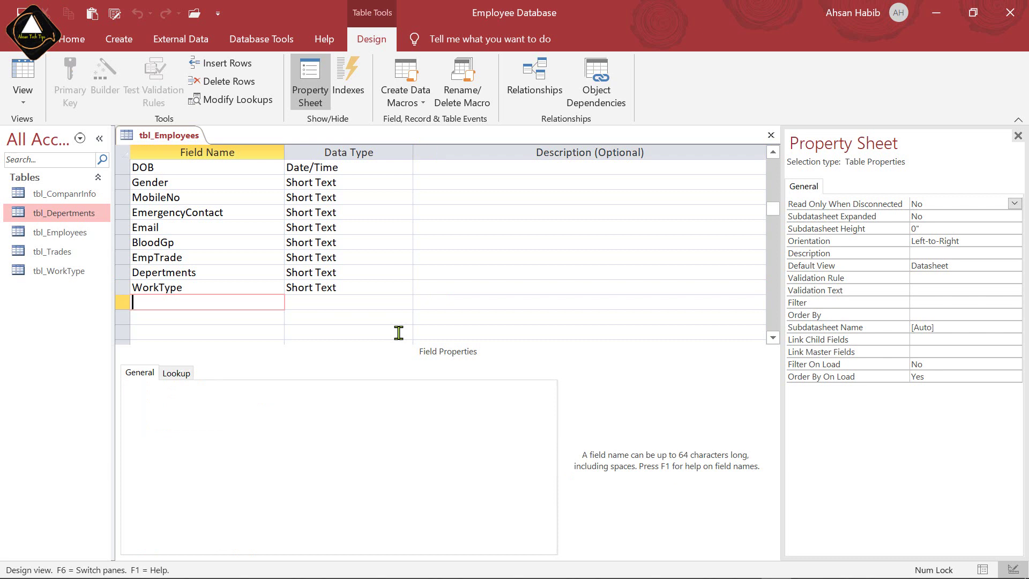
pyautogui.write('Joining')
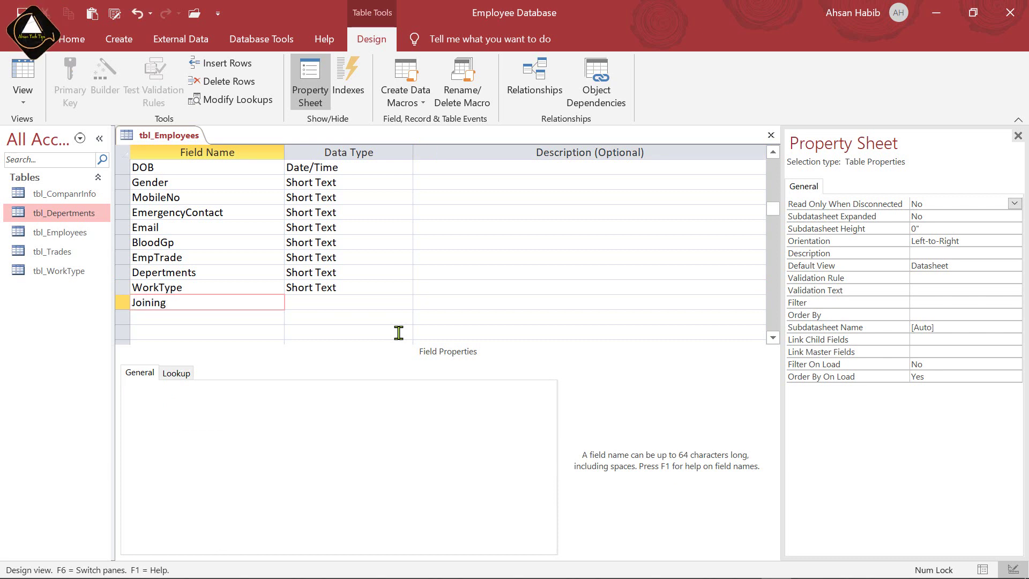
pyautogui.write('Date')
pyautogui.press('Tab')
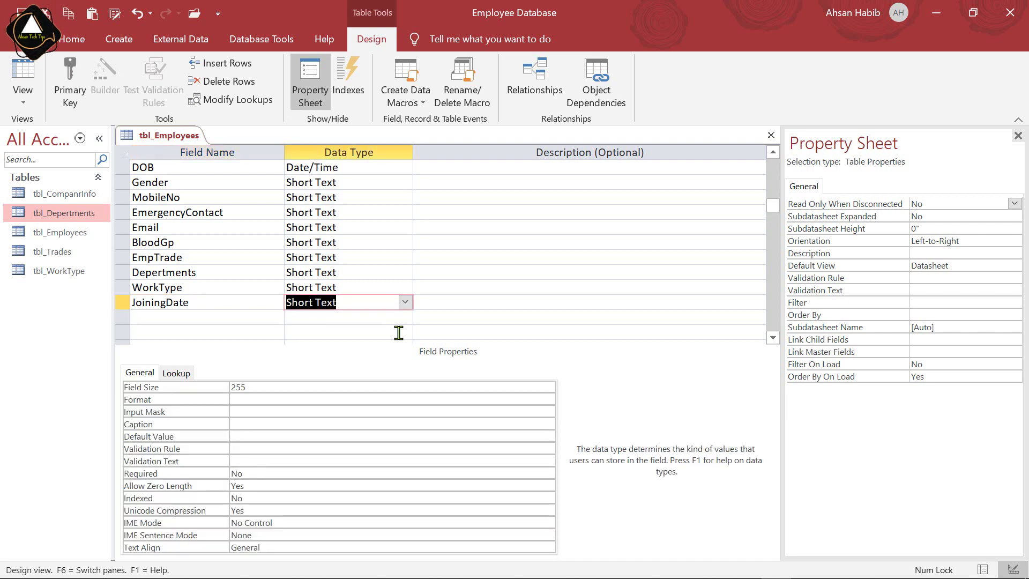
pyautogui.write('date/Time')
pyautogui.press('Tab')
# - Add an ExpiryDate field below JoiningDate with the Date/Time data type
pyautogui.press('Tab')
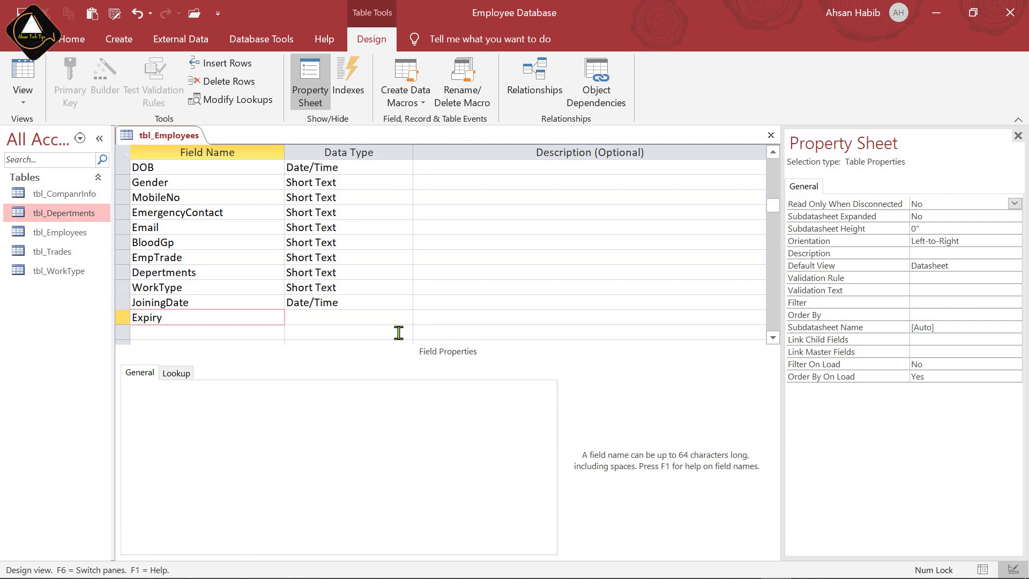
pyautogui.press('Tab')
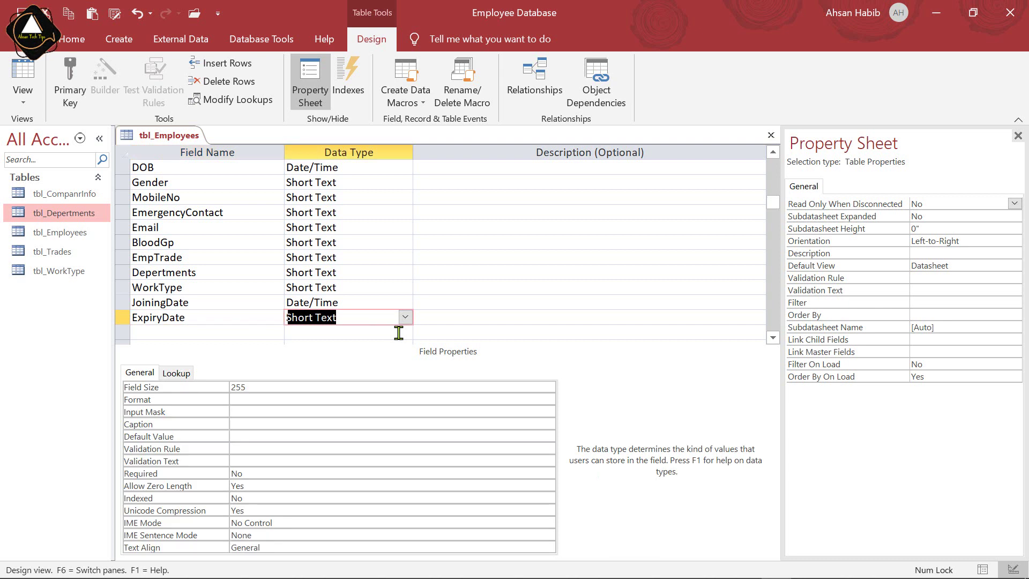
pyautogui.write('d')
pyautogui.press('Tab')
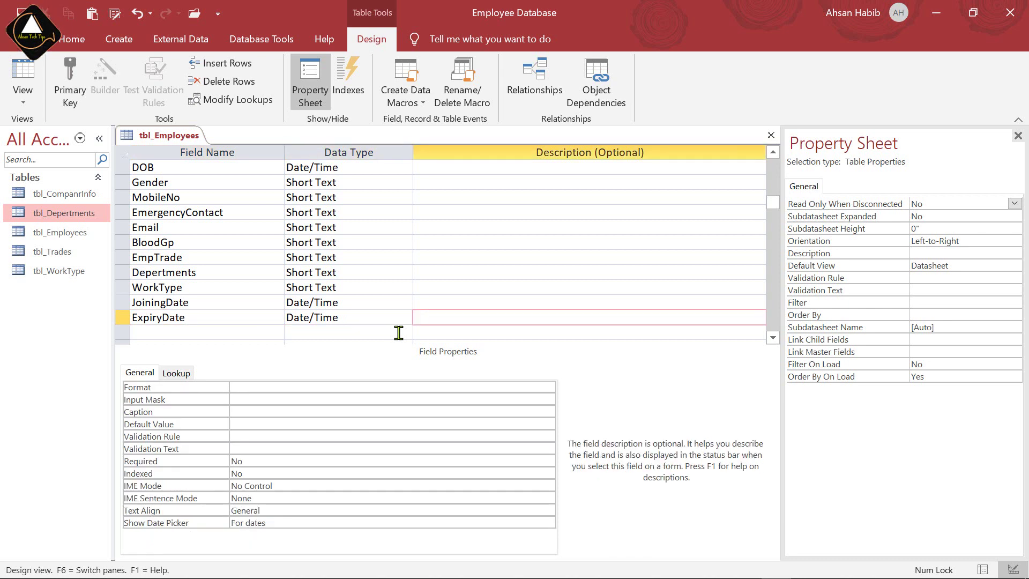
# - Add a Picture field below ExpiryDate with the Attachment data type
pyautogui.press('Tab')
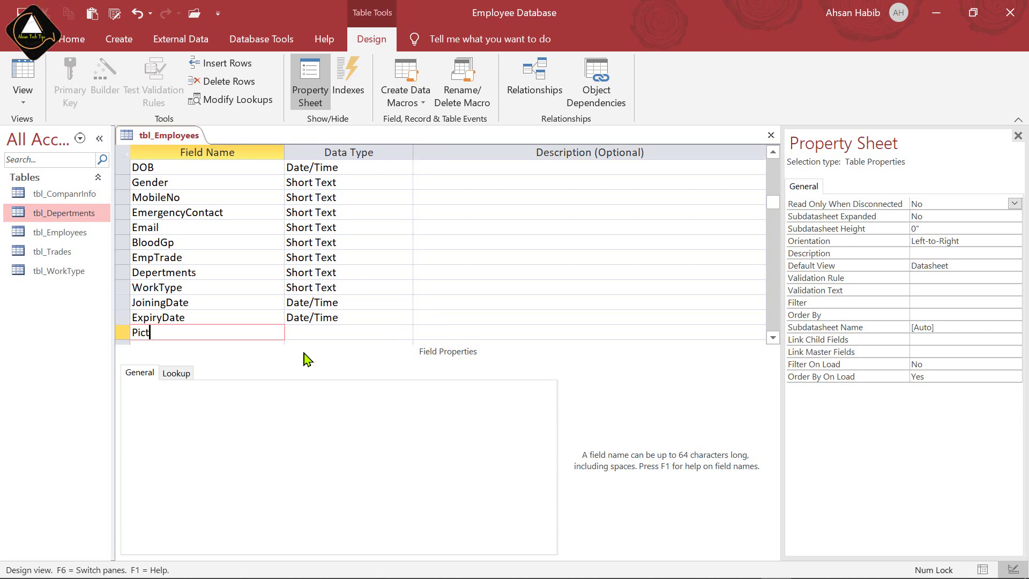
pyautogui.write('Picture')
pyautogui.press('Tab')
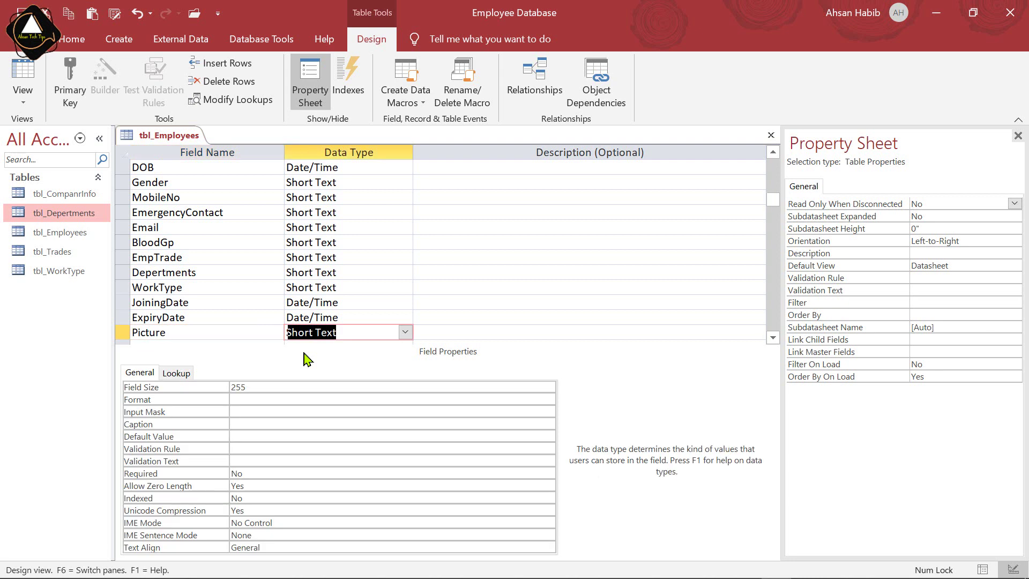
pyautogui.write('attachment')
pyautogui.press('Tab')
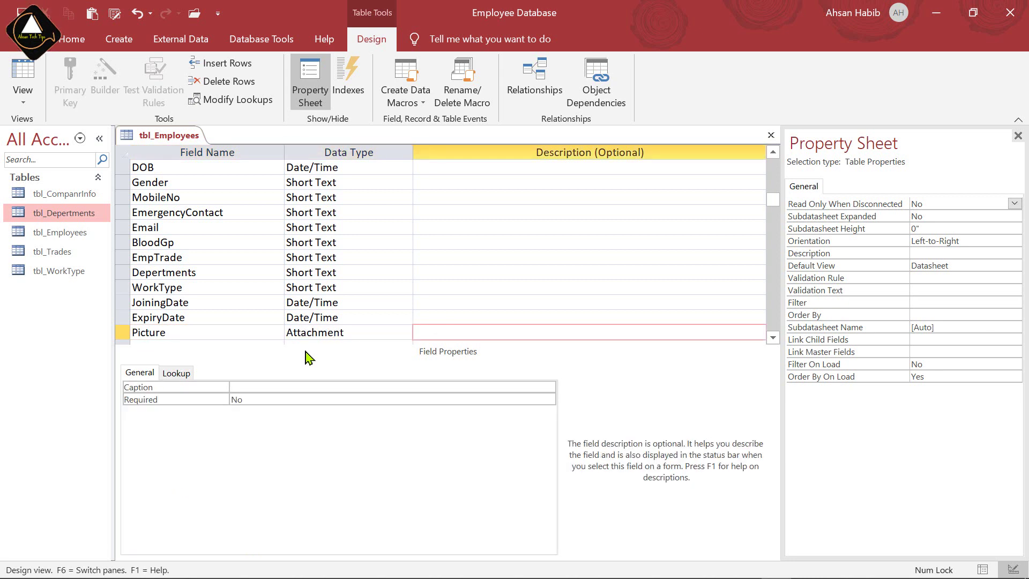
pyautogui.scroll(1, 292, 268)
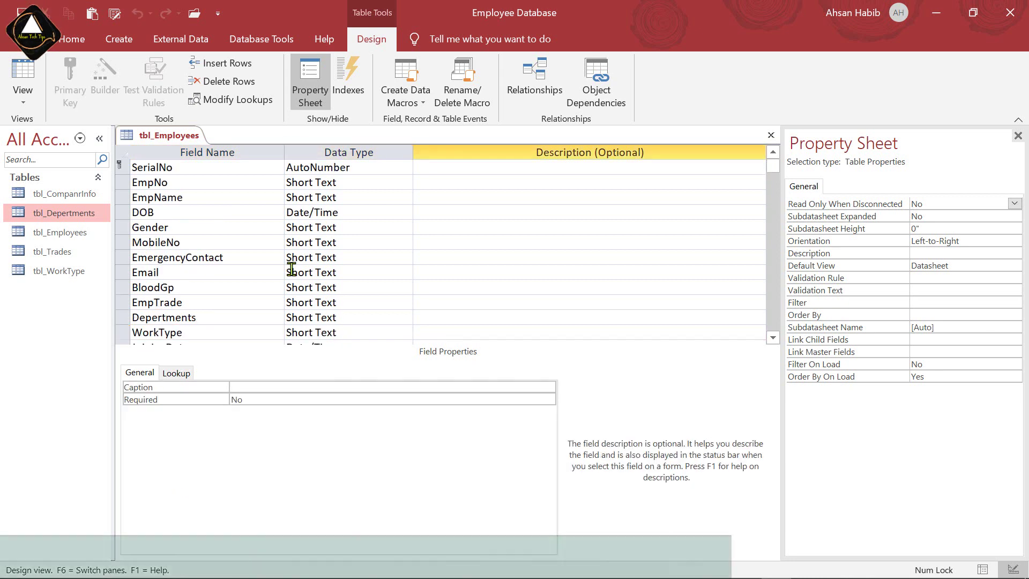
pyautogui.scroll(-1, 313, 224)
pyautogui.scroll(1, 312, 230)
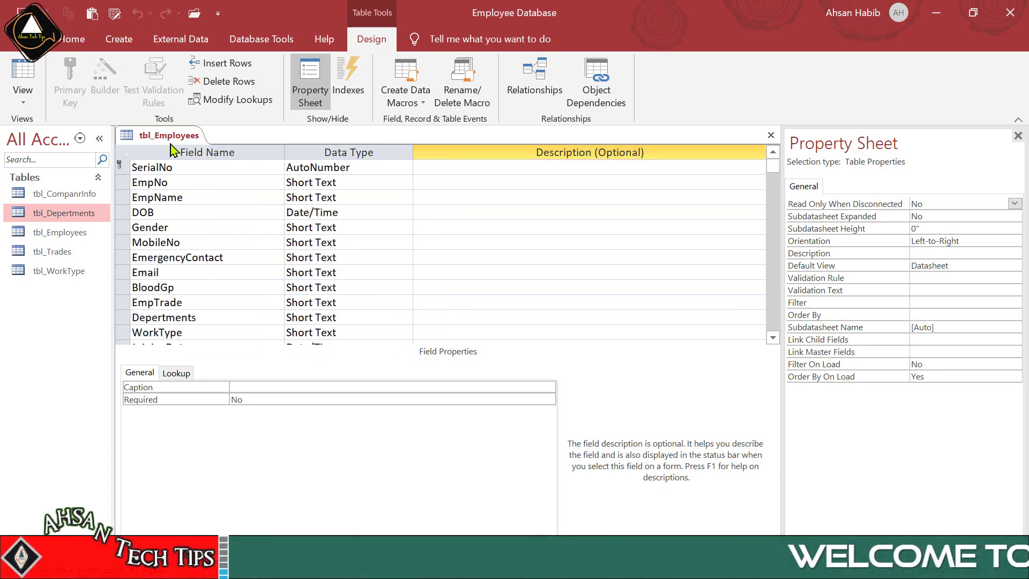
# - Review the complete field list of tbl_Employees and close the table
pyautogui.scroll(-4, 281, 251)
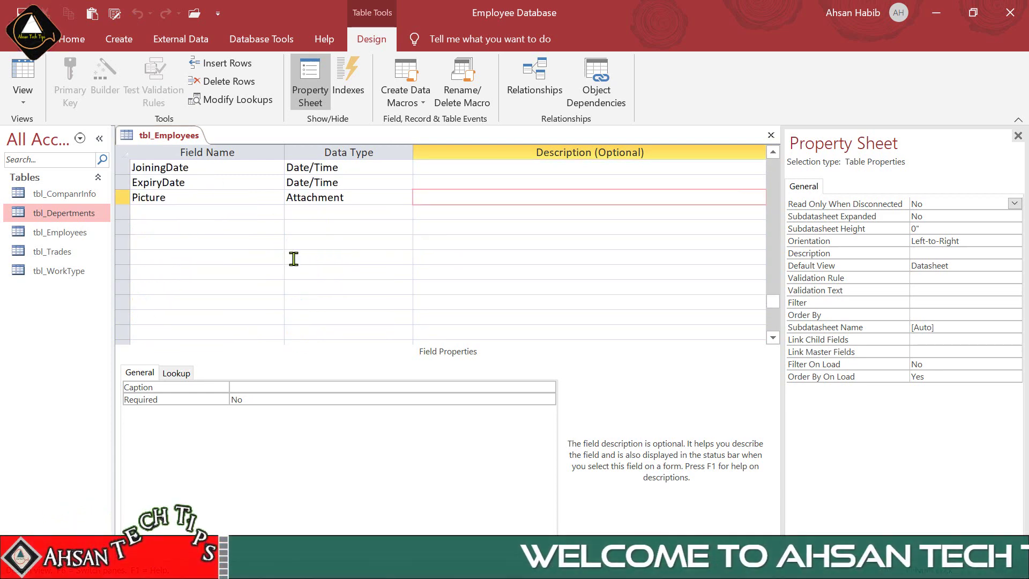
pyautogui.scroll(4, 294, 259)
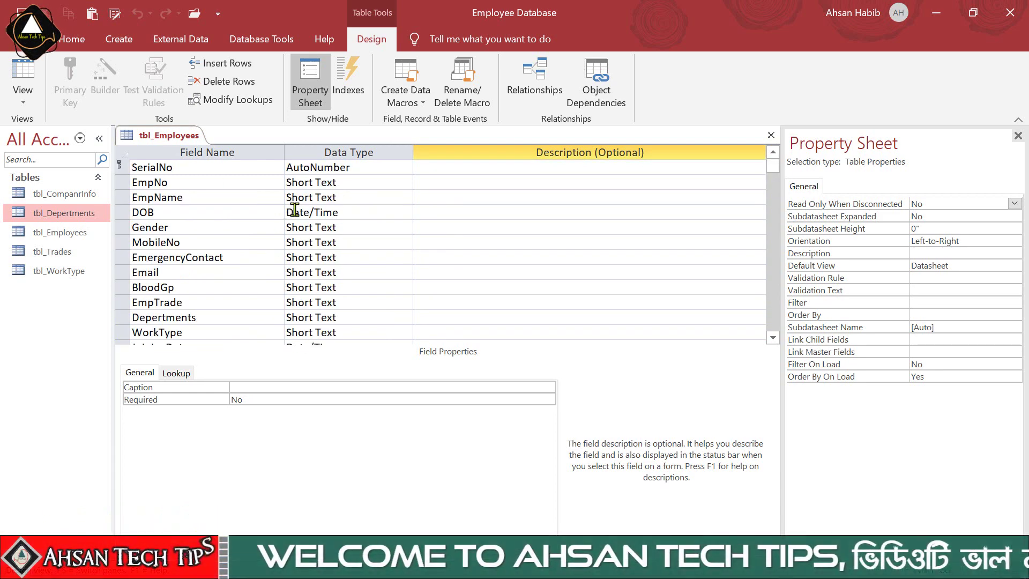
pyautogui.click(770, 137)
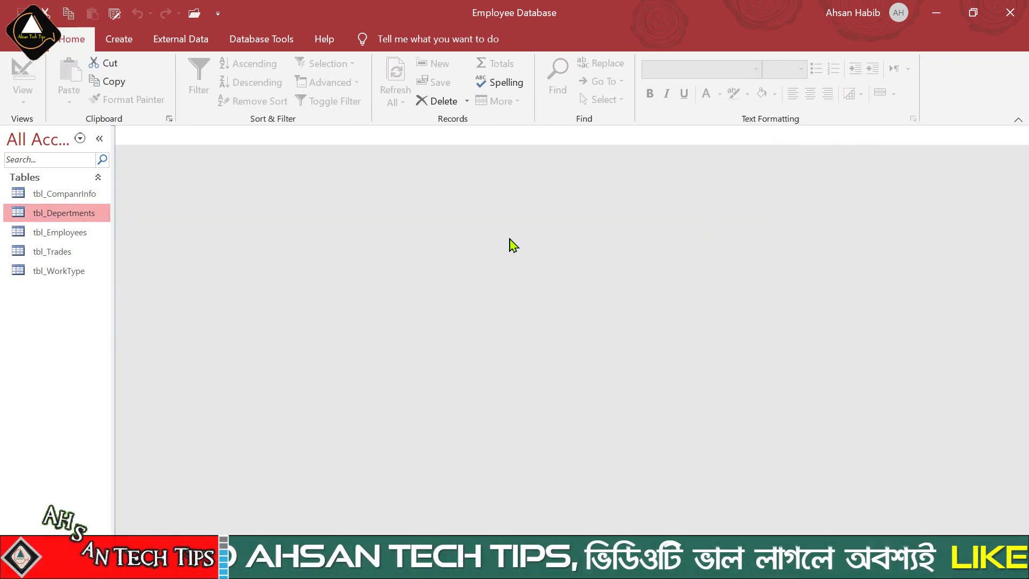
pyautogui.click(64, 270)
pyautogui.click(63, 199)
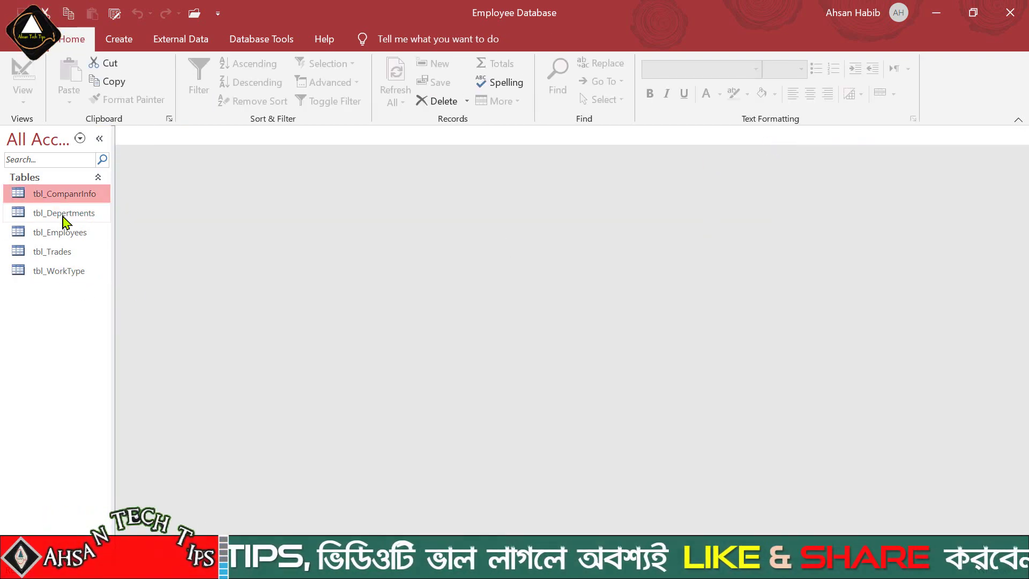
pyautogui.click(62, 217)
pyautogui.click(61, 236)
pyautogui.click(58, 254)
pyautogui.click(62, 272)
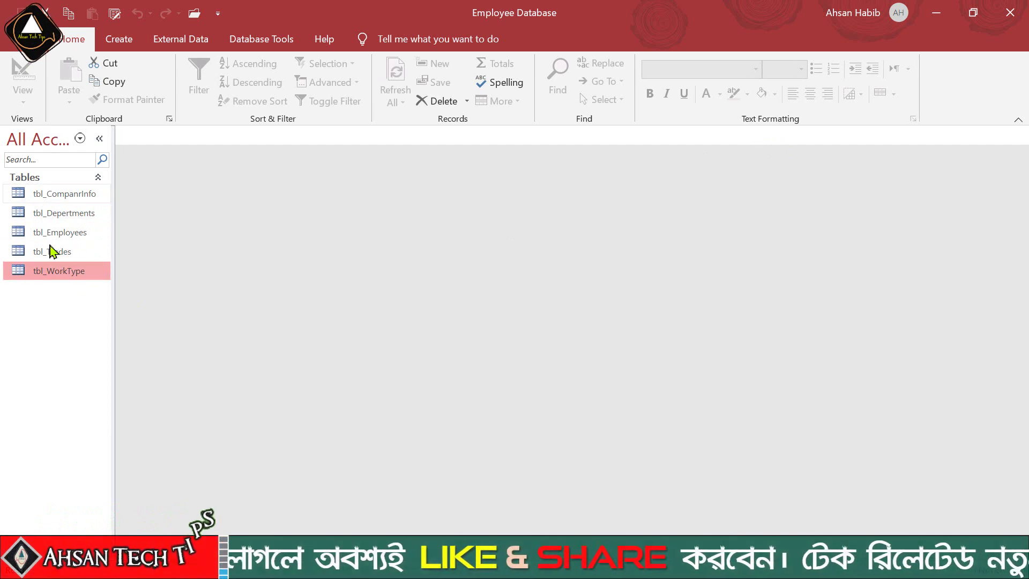
pyautogui.click(55, 253)
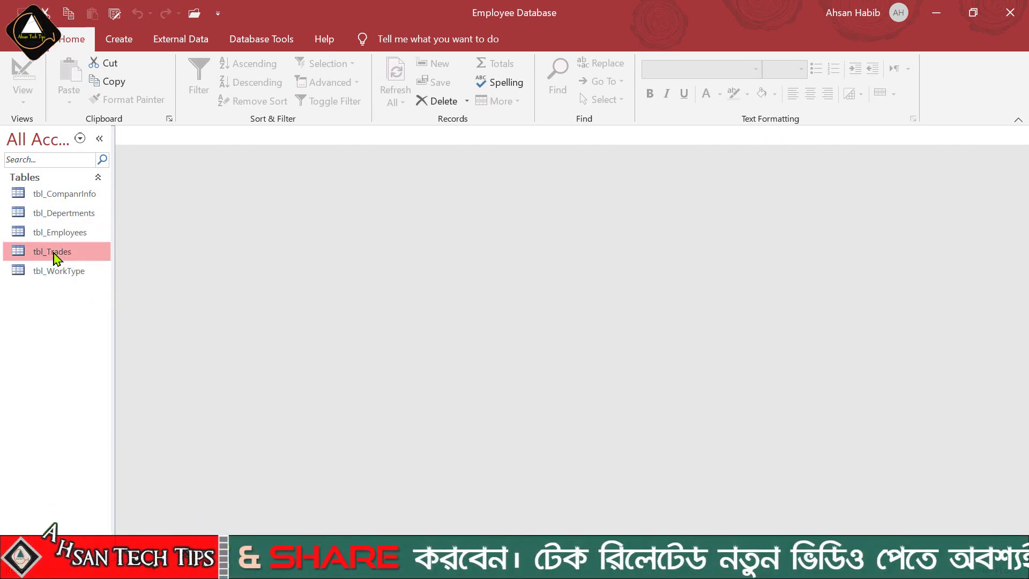
pyautogui.click(59, 272)
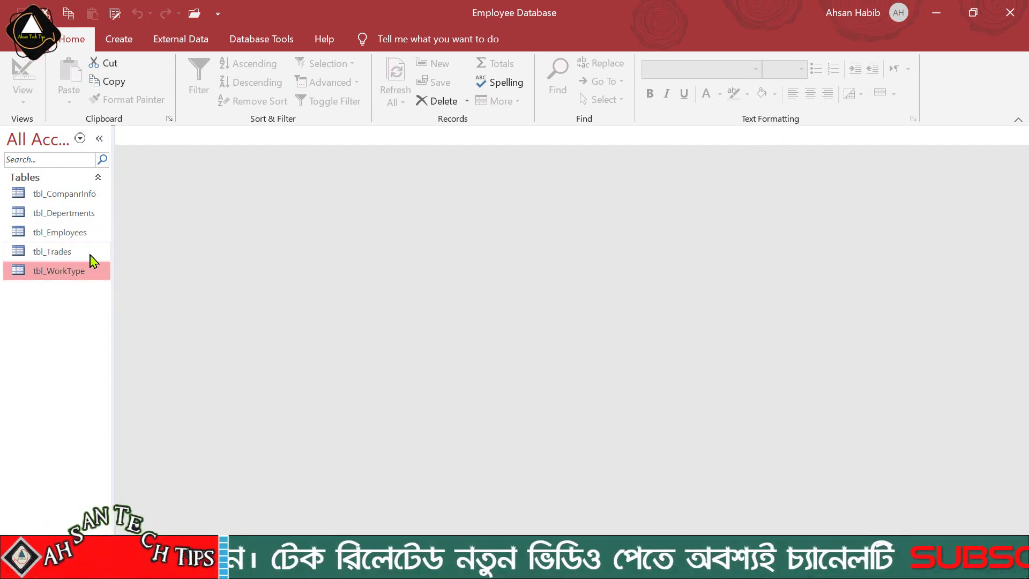
# - Create a new query in design view and add the tables tbl_CompanrInfo and tbl_Employees to it
pyautogui.click(118, 41)
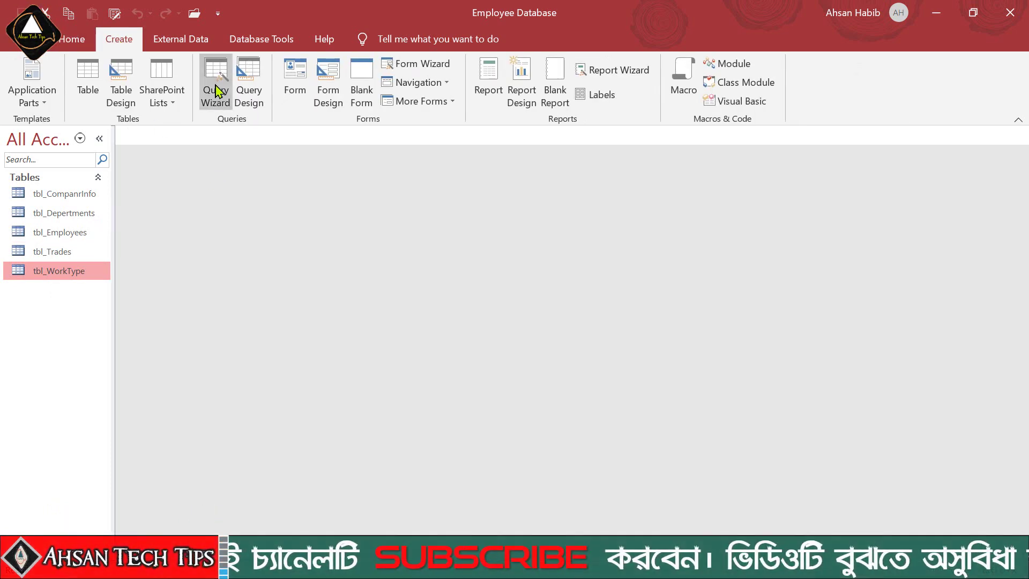
pyautogui.click(252, 83)
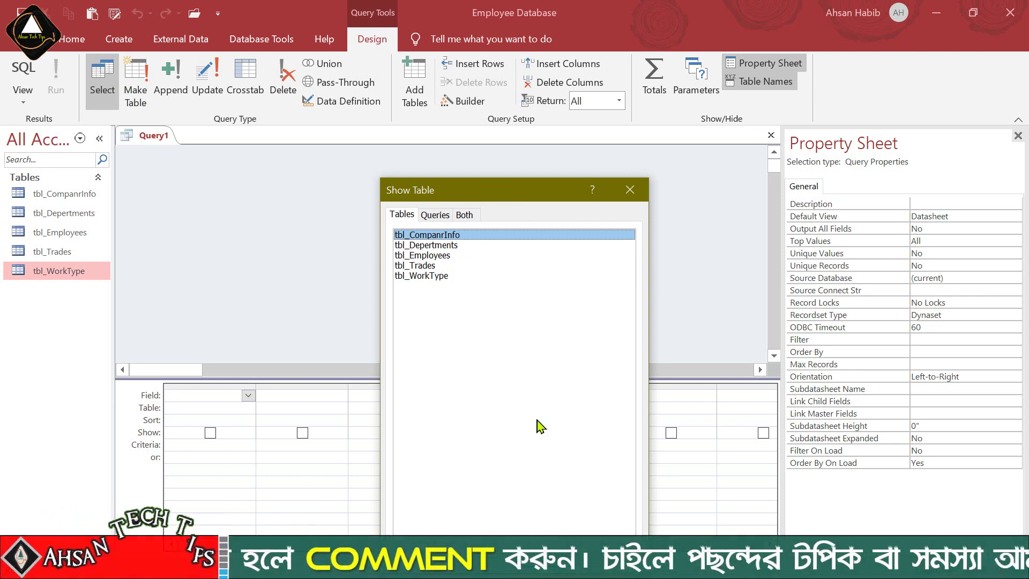
pyautogui.press('Return')
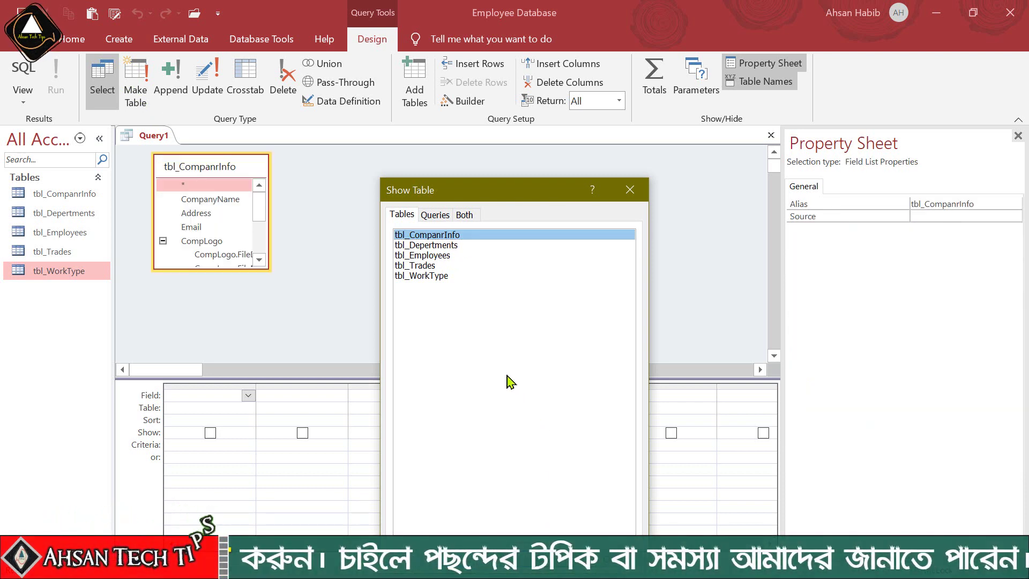
pyautogui.click(444, 256)
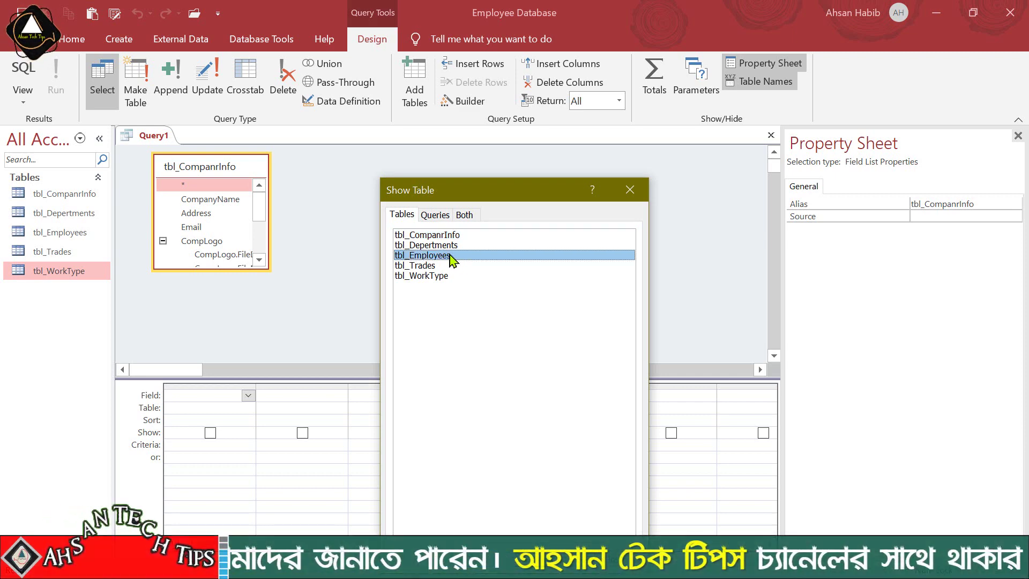
pyautogui.click(544, 552)
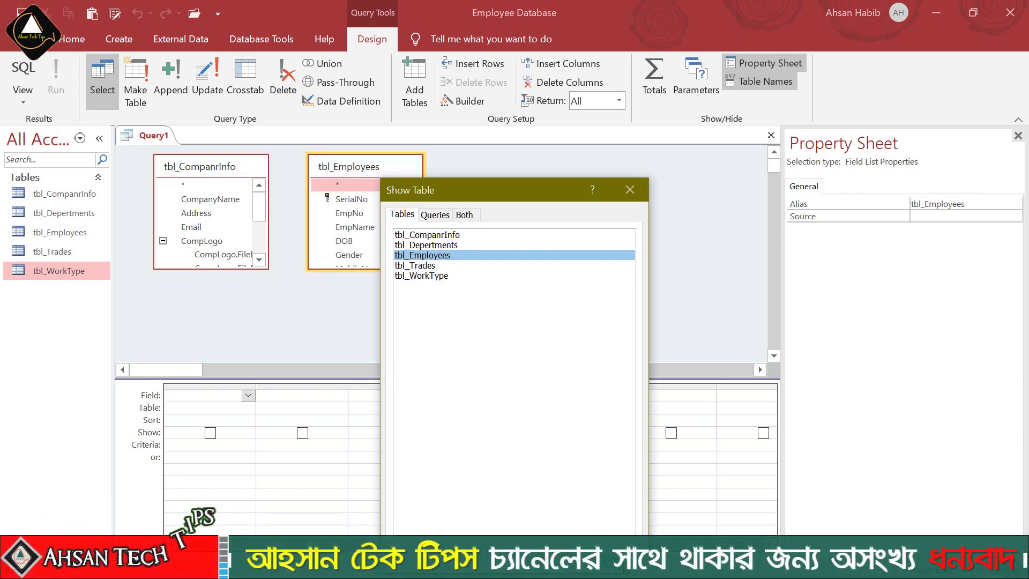
pyautogui.click(595, 552)
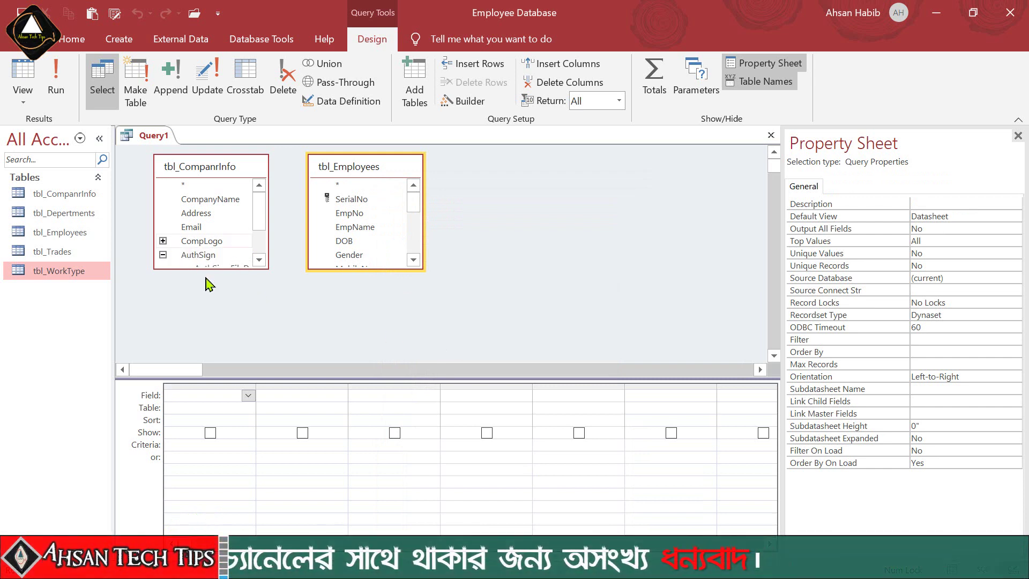
# - Collapse the attachment subfields and enlarge both table boxes and the upper query pane to fit every field
pyautogui.click(163, 255)
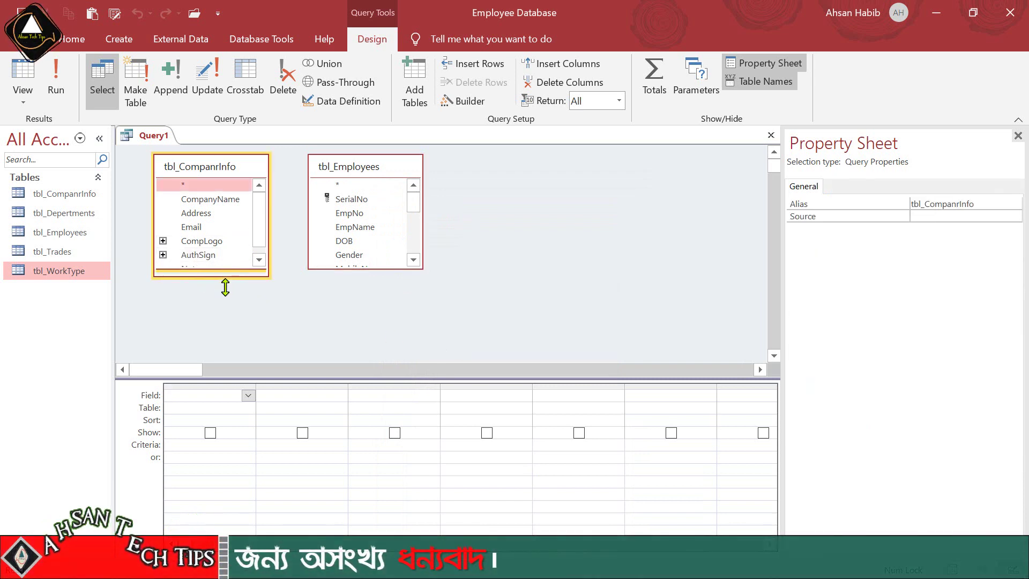
pyautogui.moveTo(225, 287); pyautogui.dragTo(225, 289)
pyautogui.moveTo(405, 270); pyautogui.dragTo(406, 363)
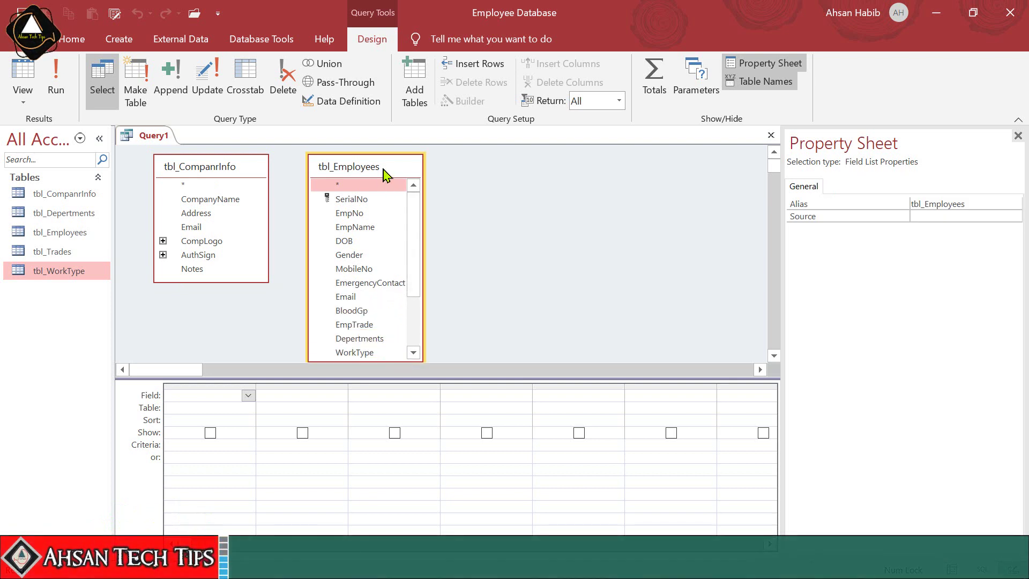
pyautogui.moveTo(386, 168); pyautogui.dragTo(386, 161)
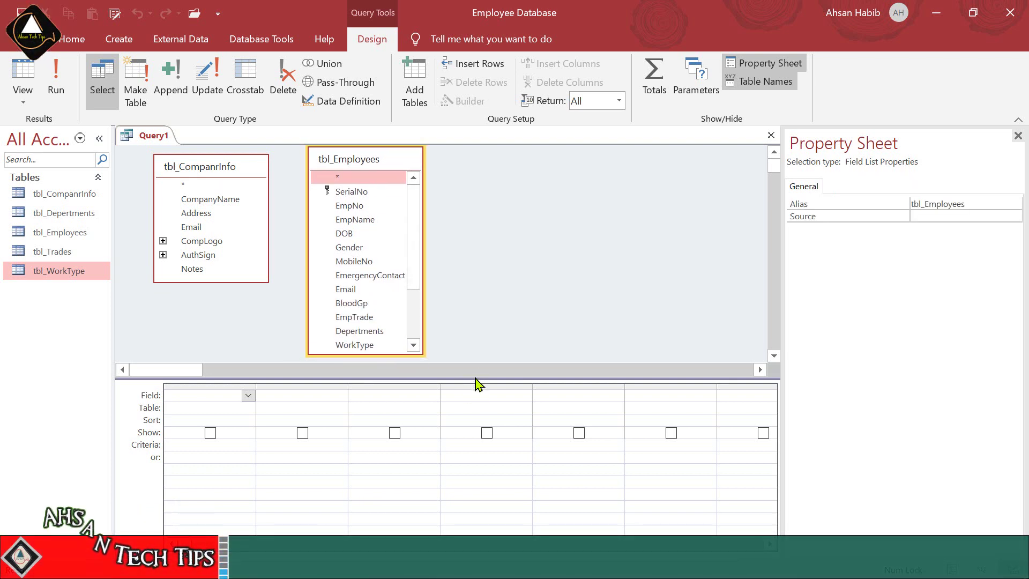
pyautogui.moveTo(478, 384); pyautogui.dragTo(475, 438)
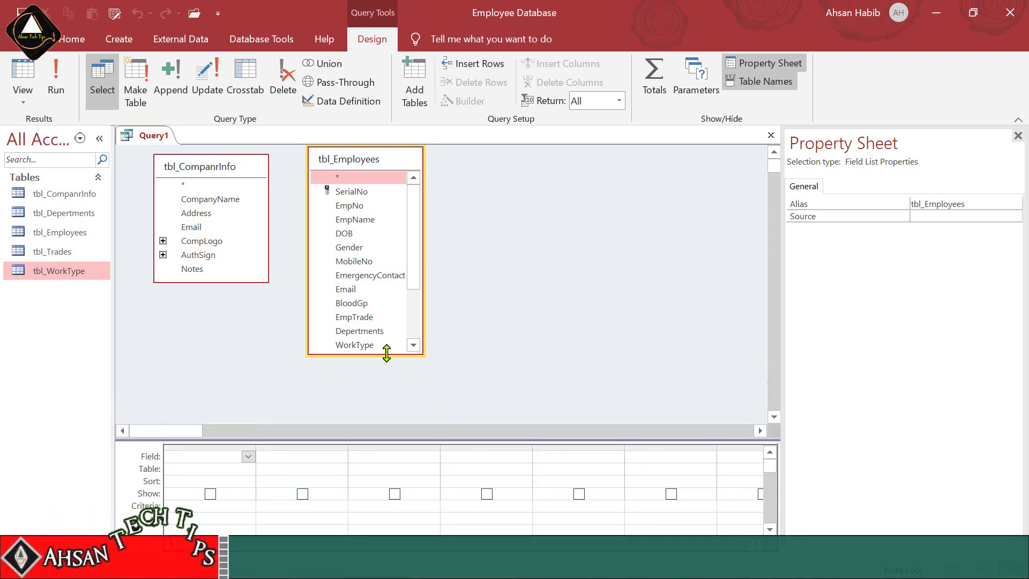
pyautogui.moveTo(387, 352); pyautogui.dragTo(395, 408)
pyautogui.click(317, 387)
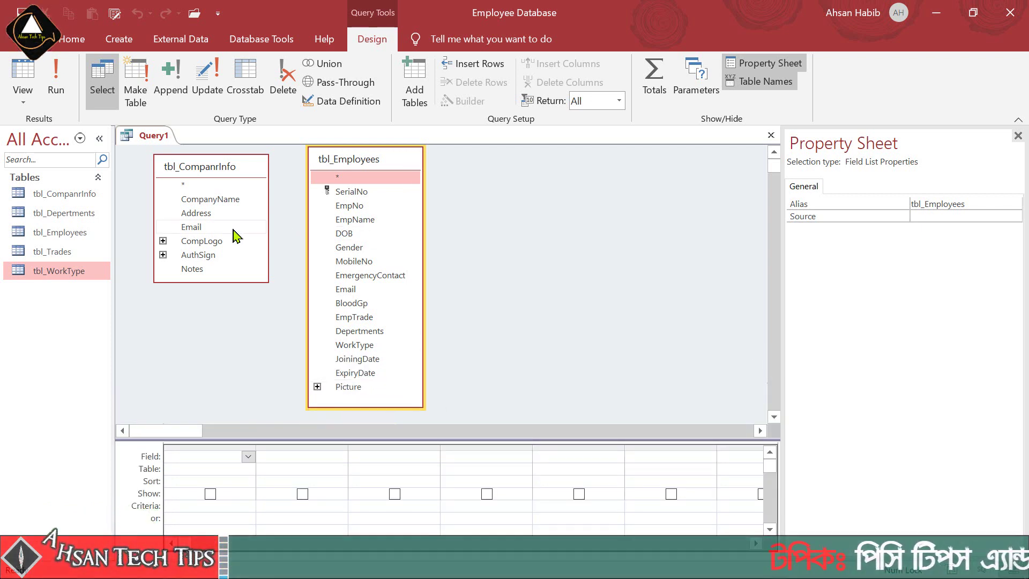
# - Add all tbl_CompanrInfo fields, from CompanyName to Notes, to the query design grid
pyautogui.click(228, 202)
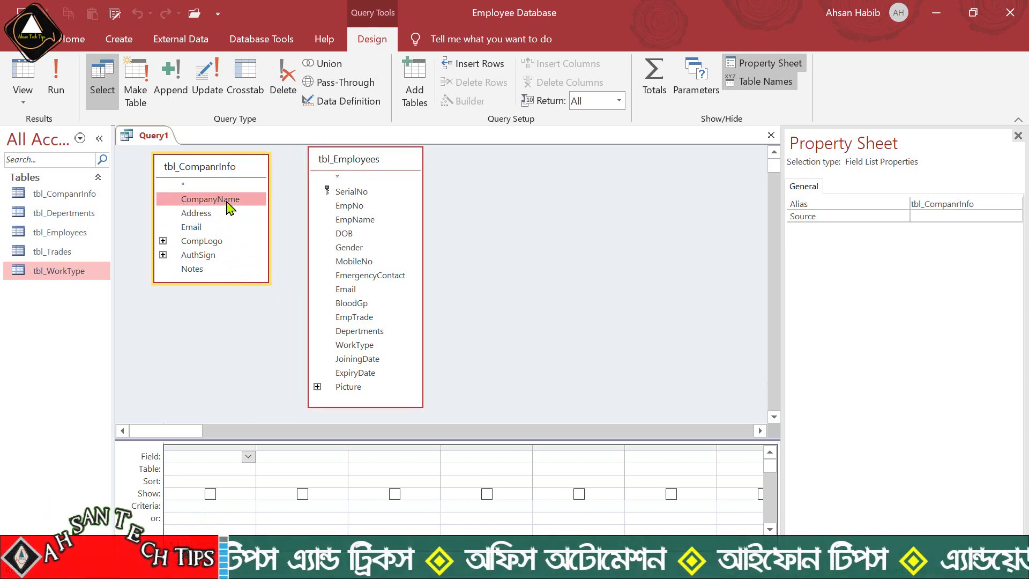
pyautogui.keyDown('shift'); pyautogui.click(203, 216); pyautogui.keyUp('shift')
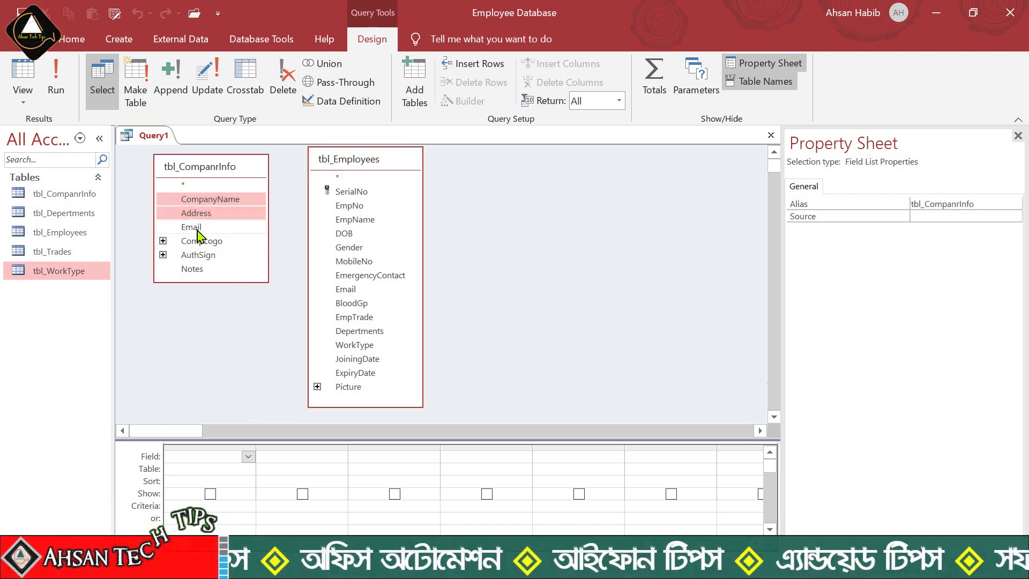
pyautogui.keyDown('shift'); pyautogui.click(193, 229); pyautogui.keyUp('shift')
pyautogui.keyDown('shift'); pyautogui.click(210, 242); pyautogui.keyUp('shift')
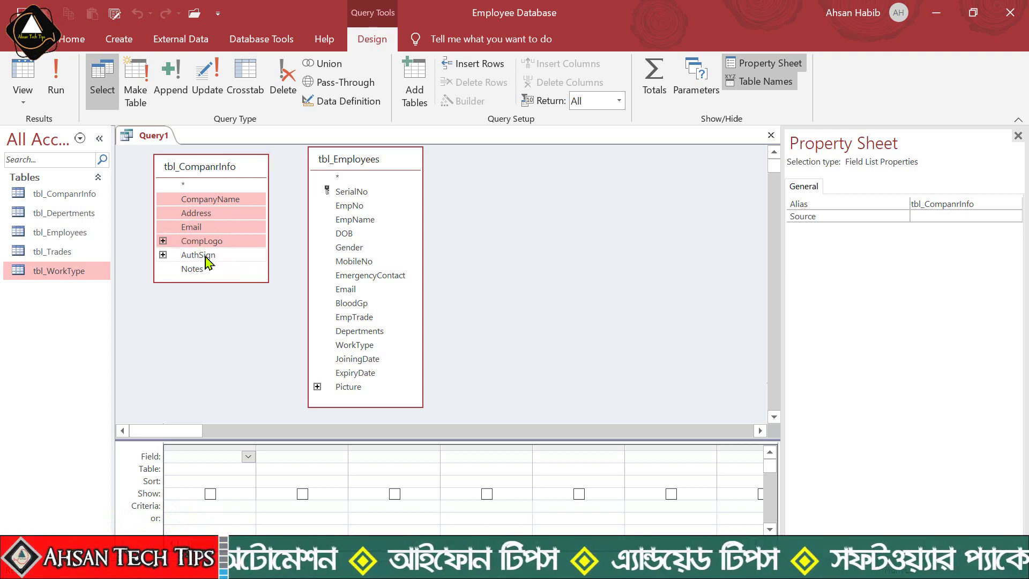
pyautogui.keyDown('shift'); pyautogui.click(206, 256); pyautogui.keyUp('shift')
pyautogui.keyDown('shift'); pyautogui.click(194, 270); pyautogui.keyUp('shift')
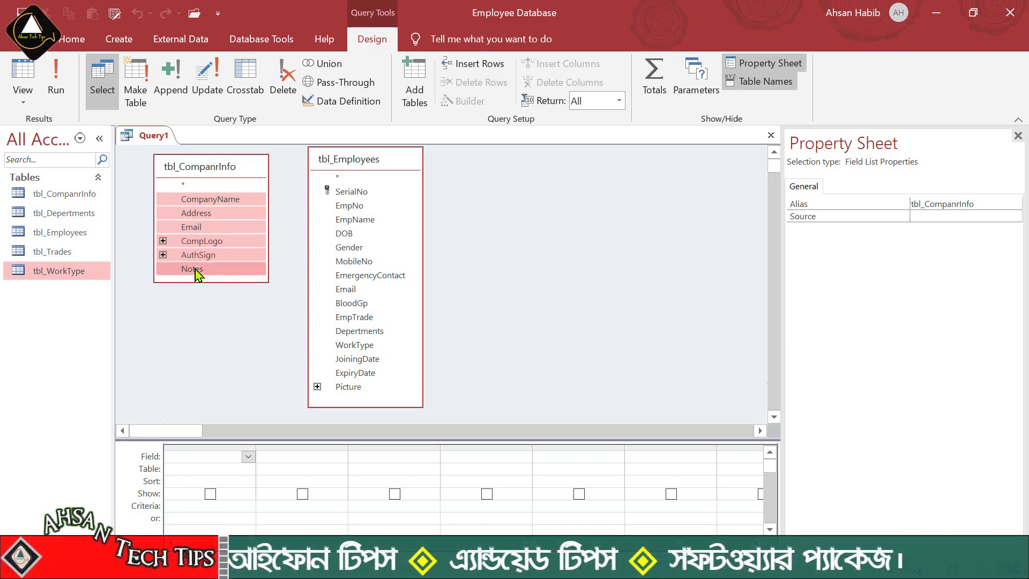
pyautogui.moveTo(223, 213); pyautogui.dragTo(210, 462)
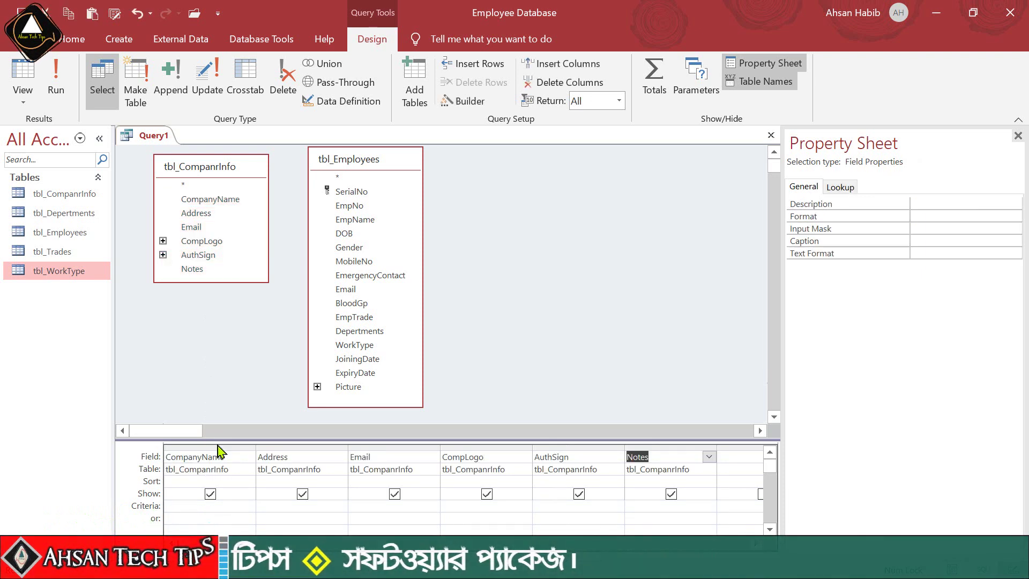
# - Add SerialNo, EmpNo, EmpName and all fields from MobileNo through Picture of tbl_Employees to the grid after Notes, leaving out DOB and Gender
pyautogui.hotkey('ctrl', 'z')
pyautogui.hotkey('ctrl', 'z')
pyautogui.hotkey('ctrl', 'z')
pyautogui.hotkey('ctrl', 'z')
pyautogui.hotkey('ctrl', 'z')
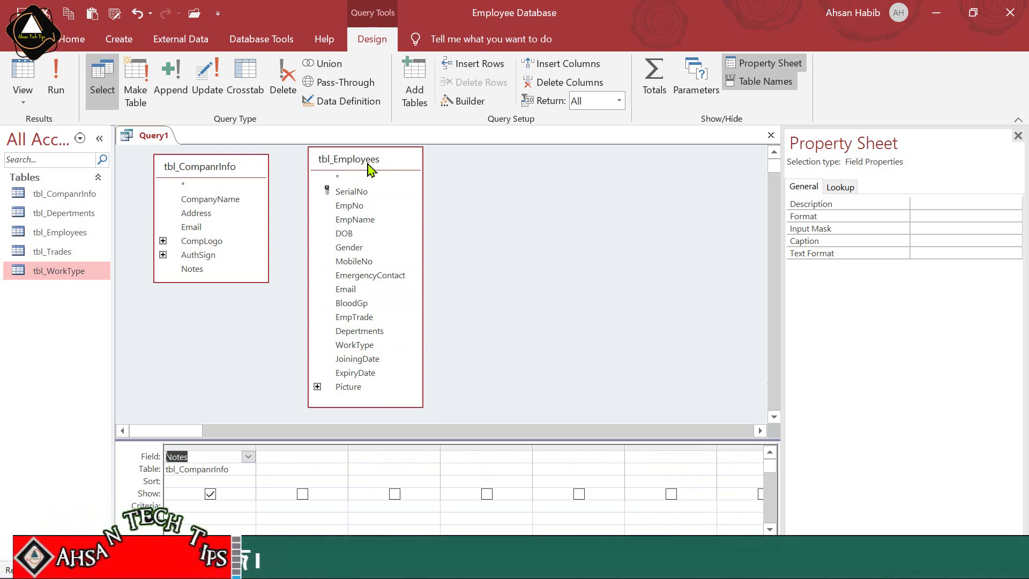
pyautogui.click(363, 196)
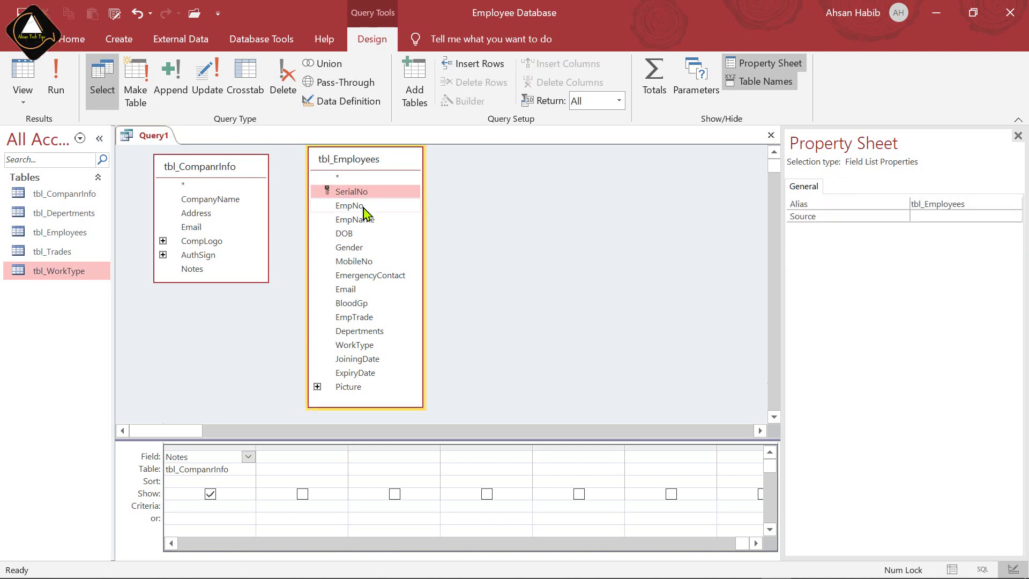
pyautogui.keyDown('shift'); pyautogui.click(362, 206); pyautogui.keyUp('shift')
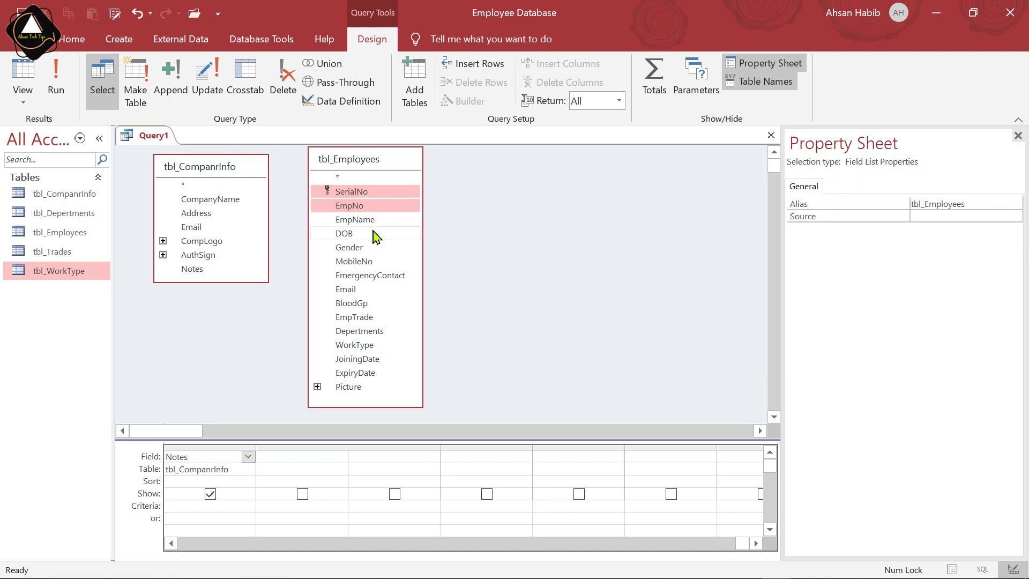
pyautogui.keyDown('shift'); pyautogui.click(357, 221); pyautogui.keyUp('shift')
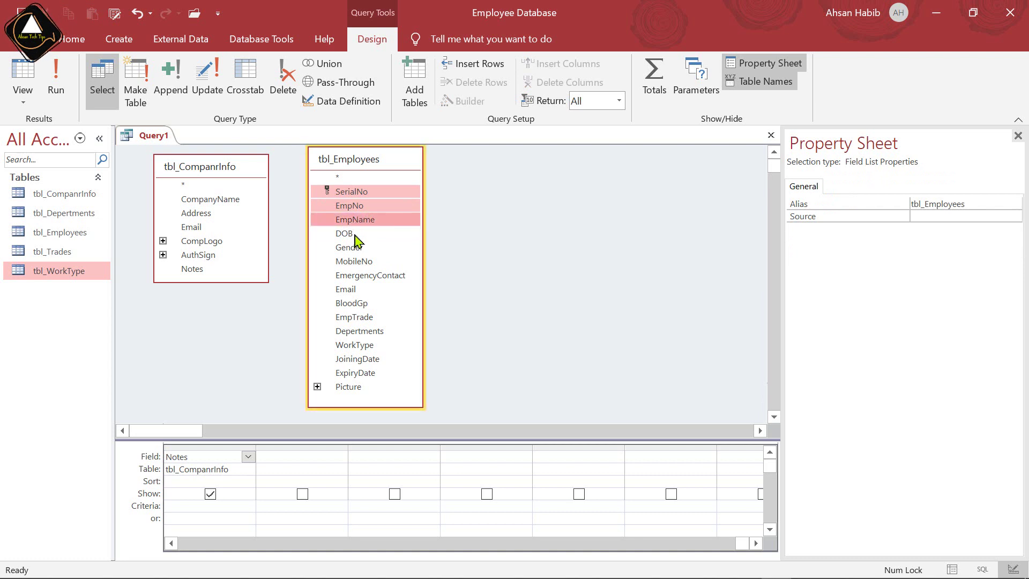
pyautogui.keyDown('ctrl'); pyautogui.click(359, 265); pyautogui.keyUp('ctrl')
pyautogui.keyDown('ctrl'); pyautogui.click(375, 277); pyautogui.keyUp('ctrl')
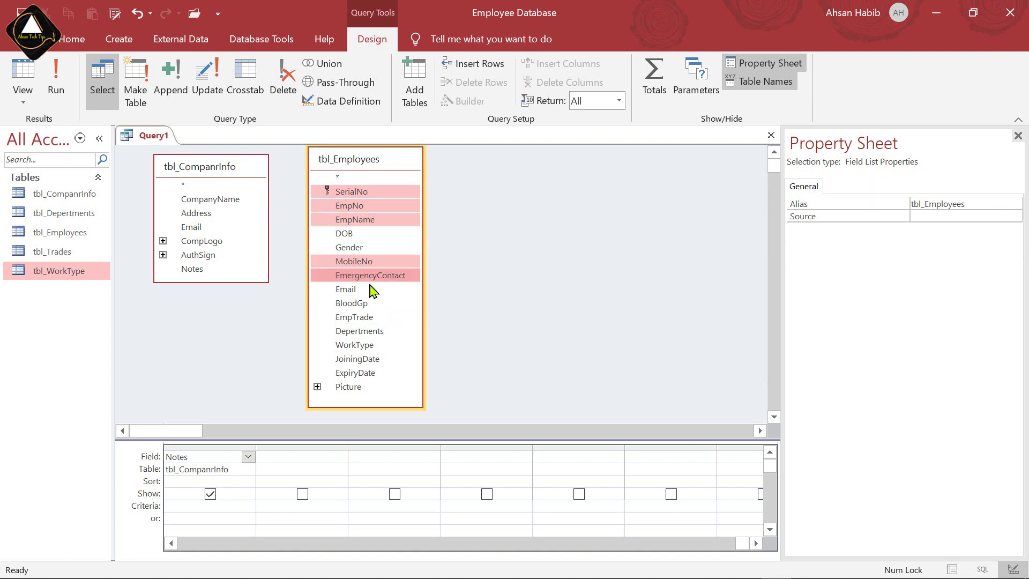
pyautogui.keyDown('ctrl'); pyautogui.click(347, 290); pyautogui.keyUp('ctrl')
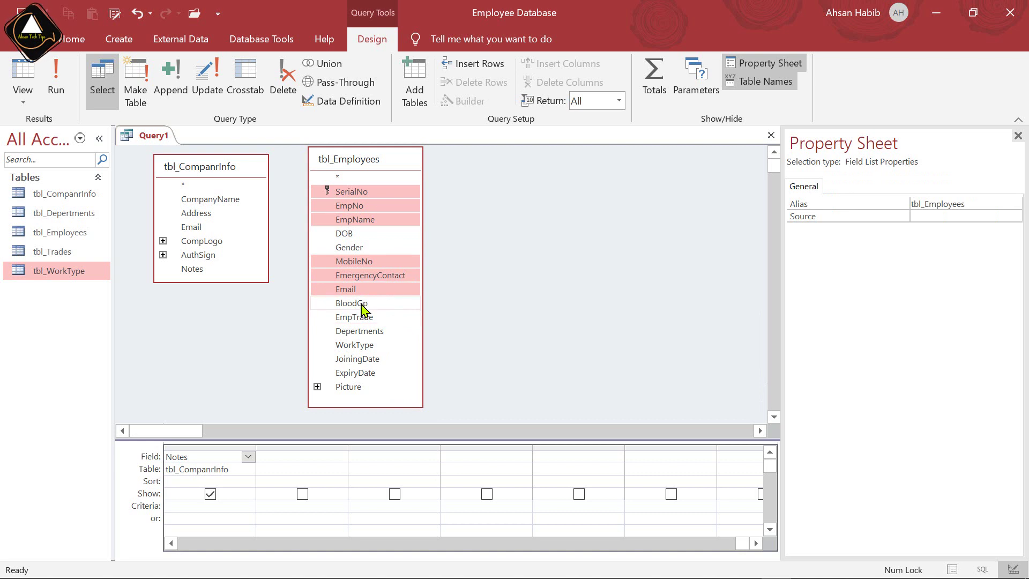
pyautogui.keyDown('ctrl'); pyautogui.click(360, 304); pyautogui.keyUp('ctrl')
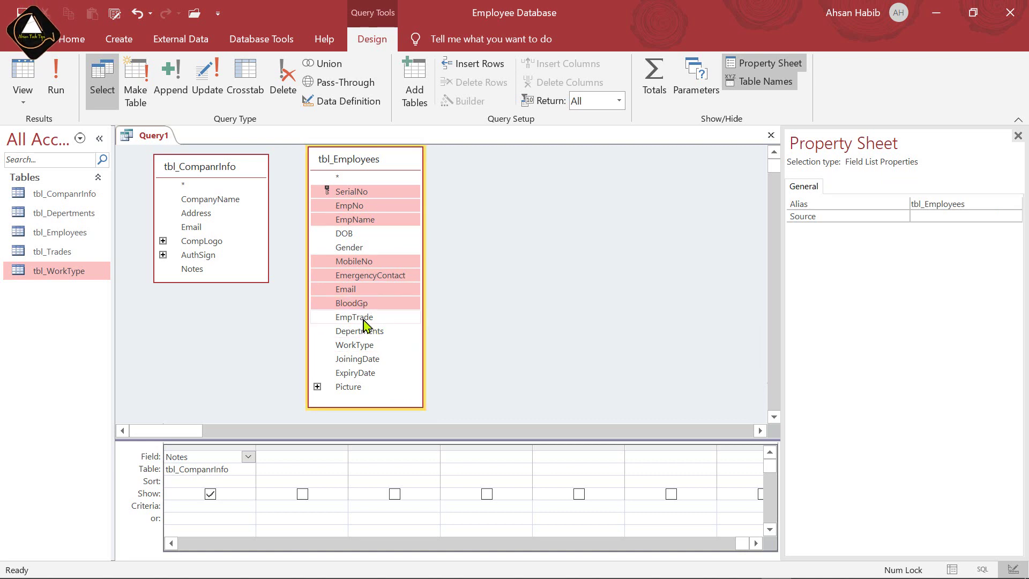
pyautogui.keyDown('ctrl'); pyautogui.click(364, 321); pyautogui.keyUp('ctrl')
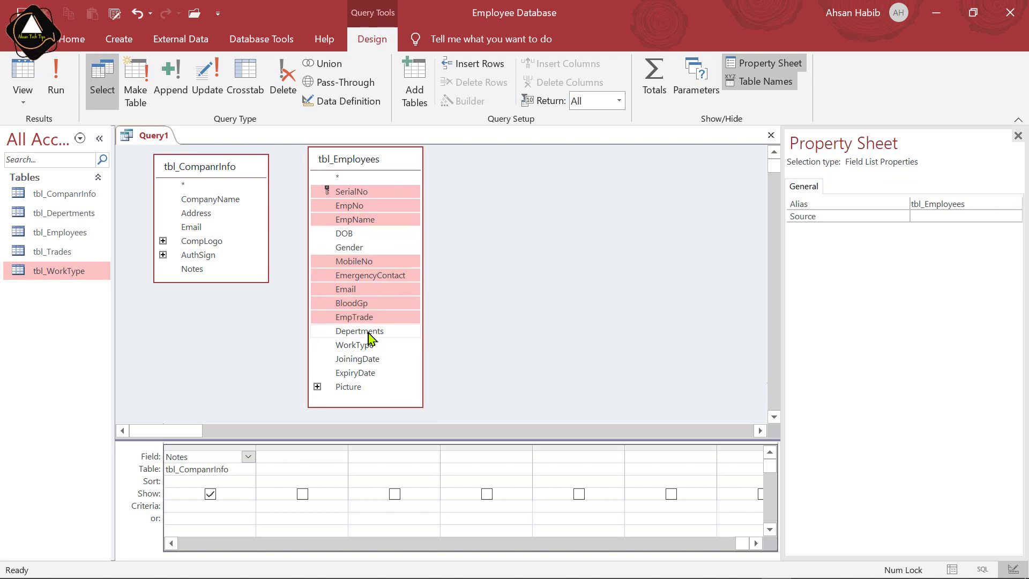
pyautogui.keyDown('ctrl'); pyautogui.click(368, 334); pyautogui.keyUp('ctrl')
pyautogui.keyDown('ctrl'); pyautogui.click(364, 346); pyautogui.keyUp('ctrl')
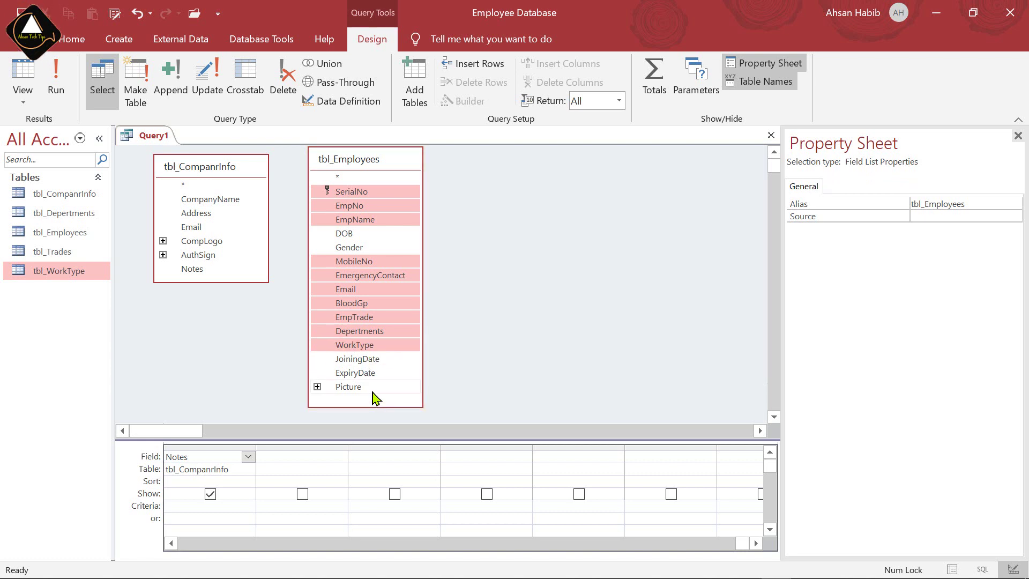
pyautogui.keyDown('ctrl'); pyautogui.click(367, 360); pyautogui.keyUp('ctrl')
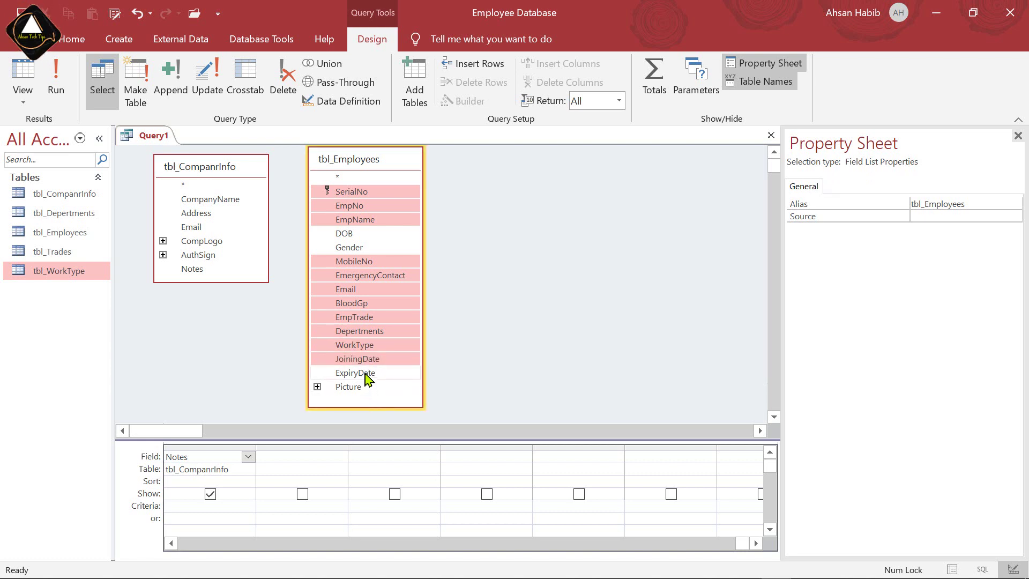
pyautogui.keyDown('ctrl'); pyautogui.click(367, 375); pyautogui.keyUp('ctrl')
pyautogui.keyDown('ctrl'); pyautogui.click(347, 389); pyautogui.keyUp('ctrl')
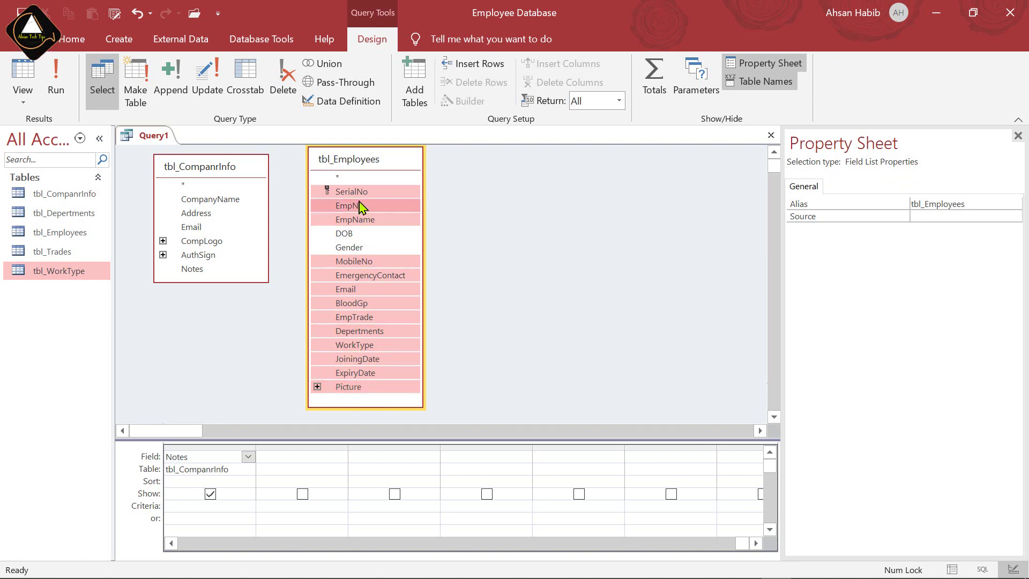
pyautogui.moveTo(358, 200); pyautogui.dragTo(293, 467)
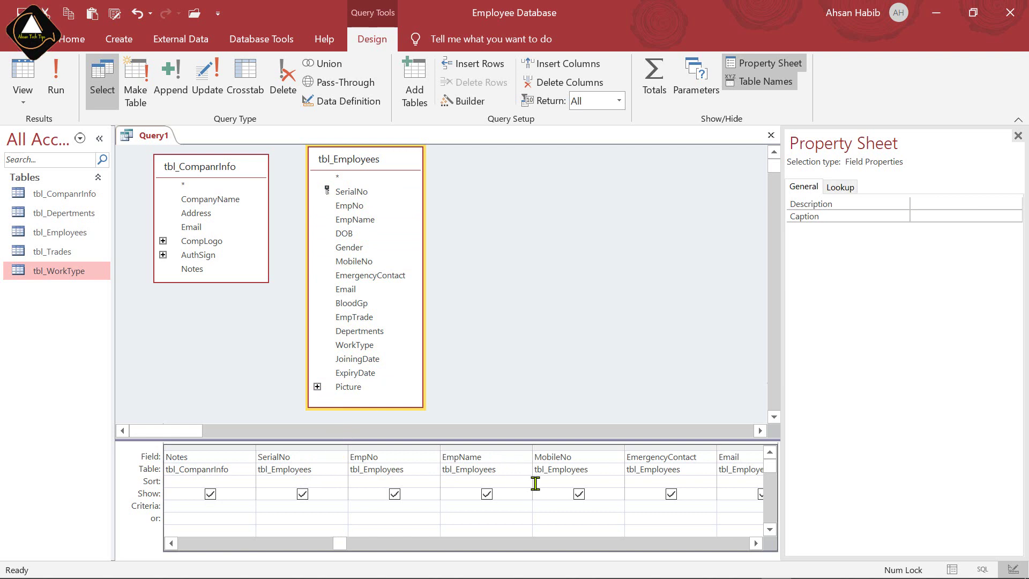
# - Save the query as qry_EmployeeInfo and run it to check its datasheet before closing it
pyautogui.hotkey('ctrl', 's')
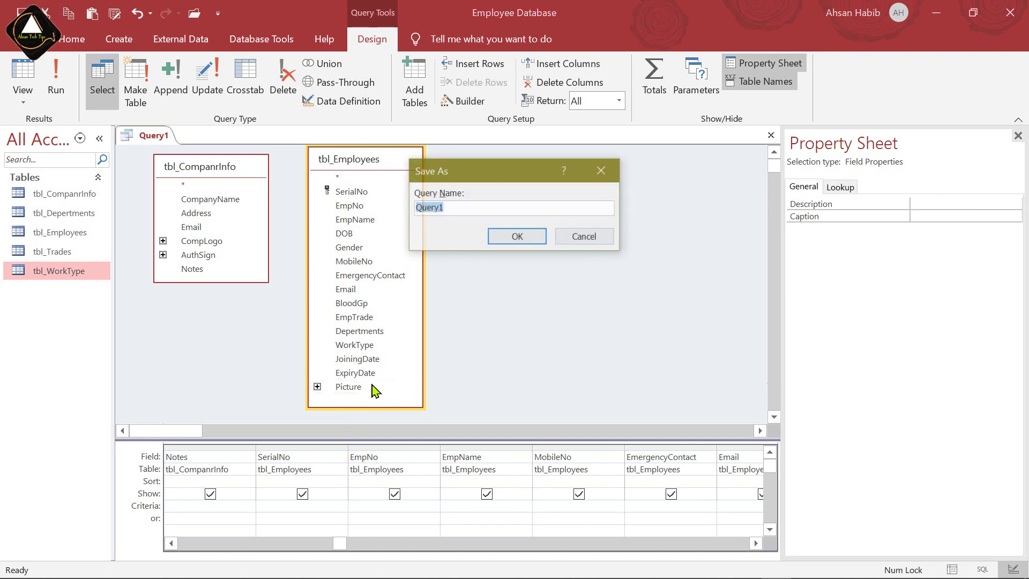
pyautogui.write('qry_Employee')
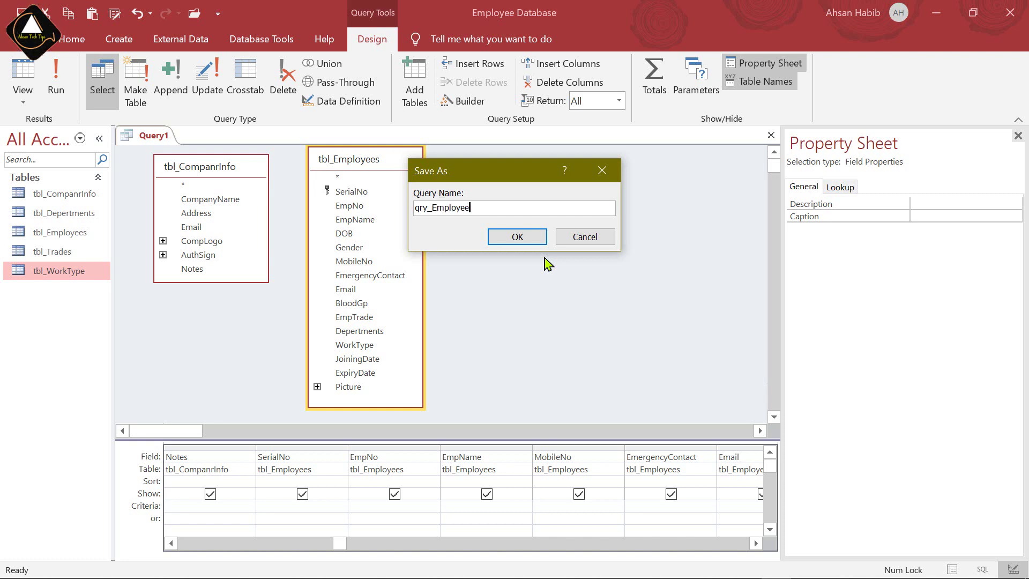
pyautogui.write('Info')
pyautogui.click(516, 237)
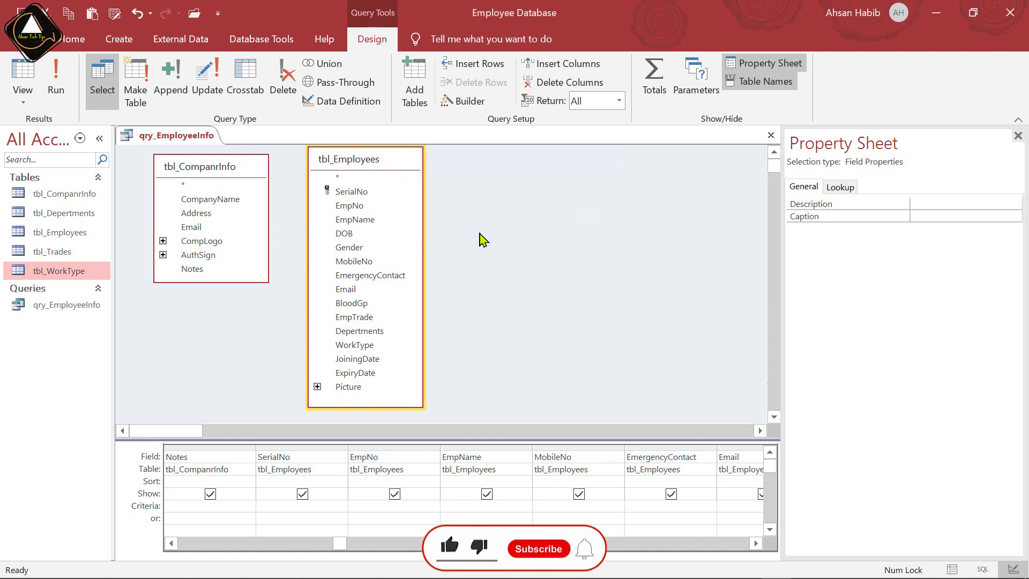
pyautogui.click(46, 80)
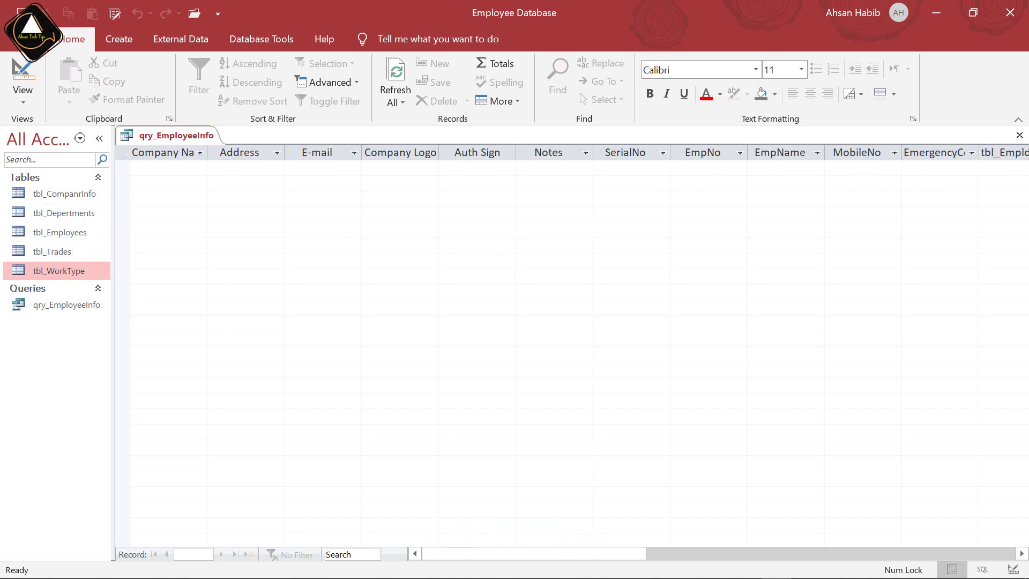
pyautogui.click(1020, 135)
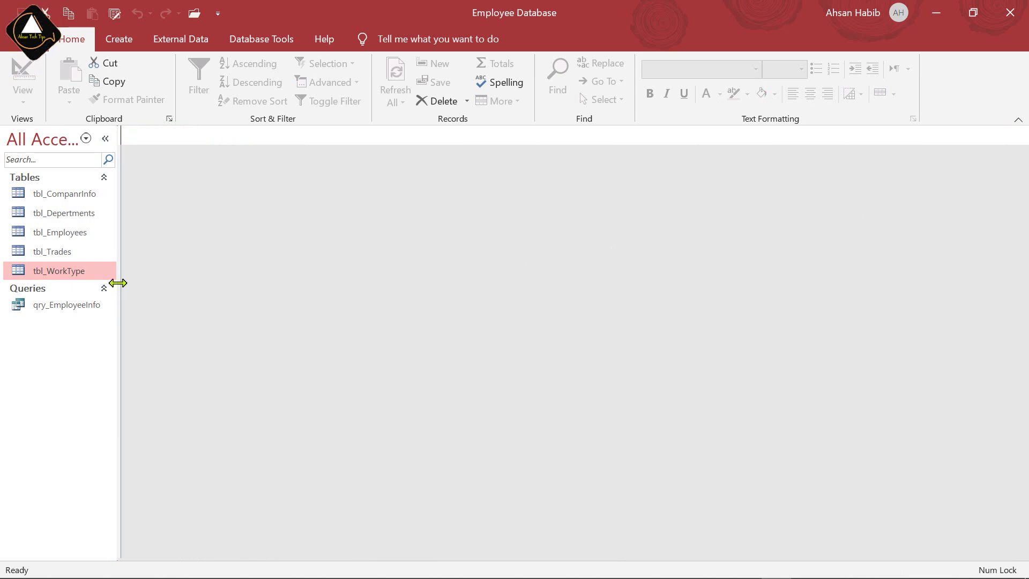
# - Rename the table tbl_CompanrInfo as tbl_CompanyInfo
pyautogui.click(93, 196)
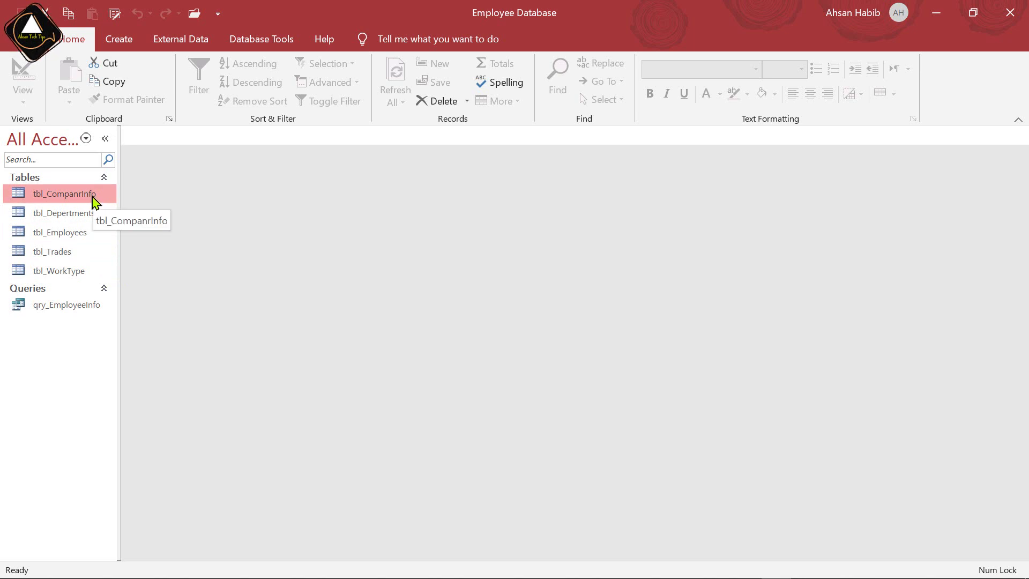
pyautogui.rightClick(94, 201)
pyautogui.click(141, 290)
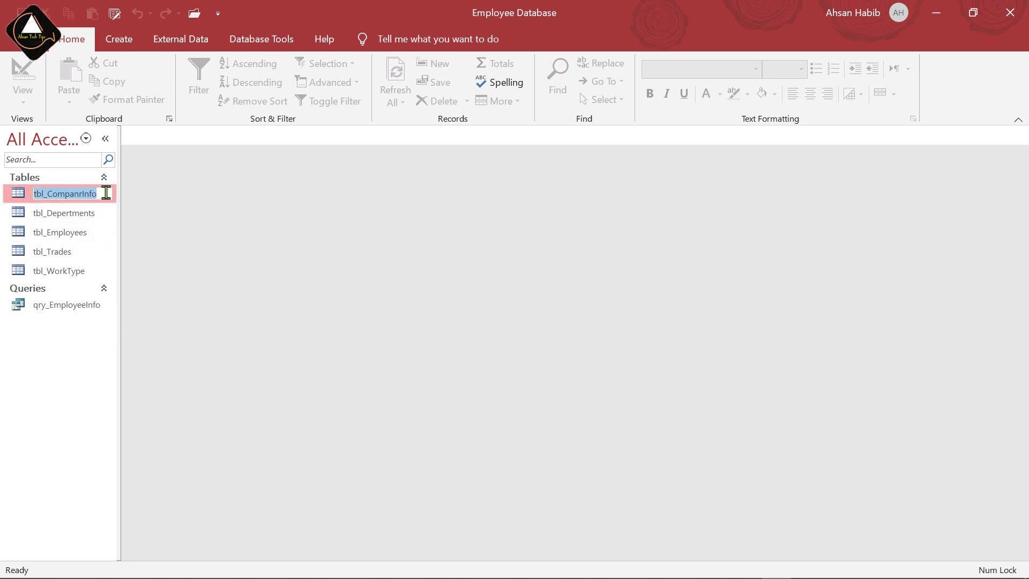
pyautogui.press('End')
pyautogui.press('BackSpace')
pyautogui.press('BackSpace')
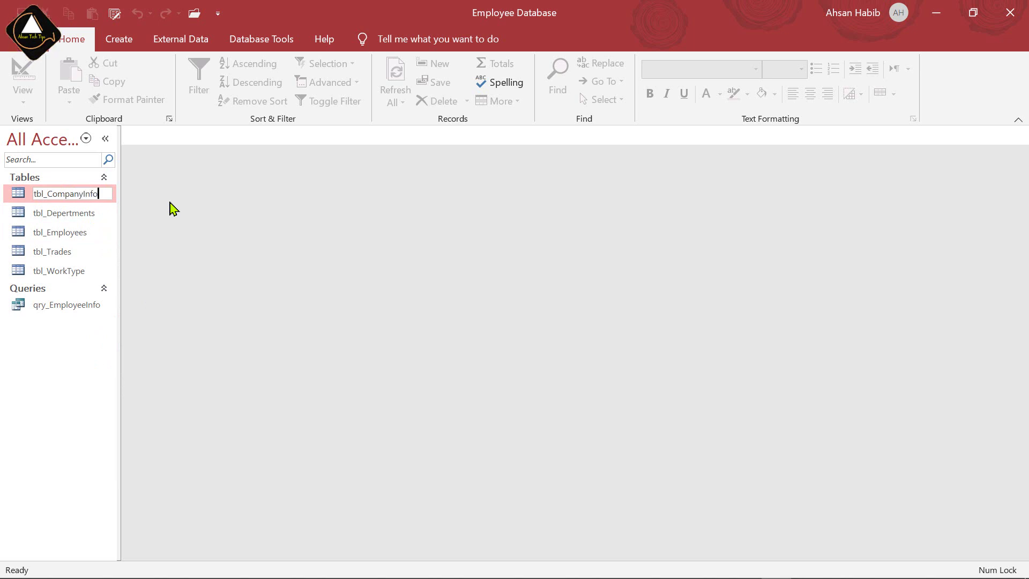
pyautogui.press('Return')
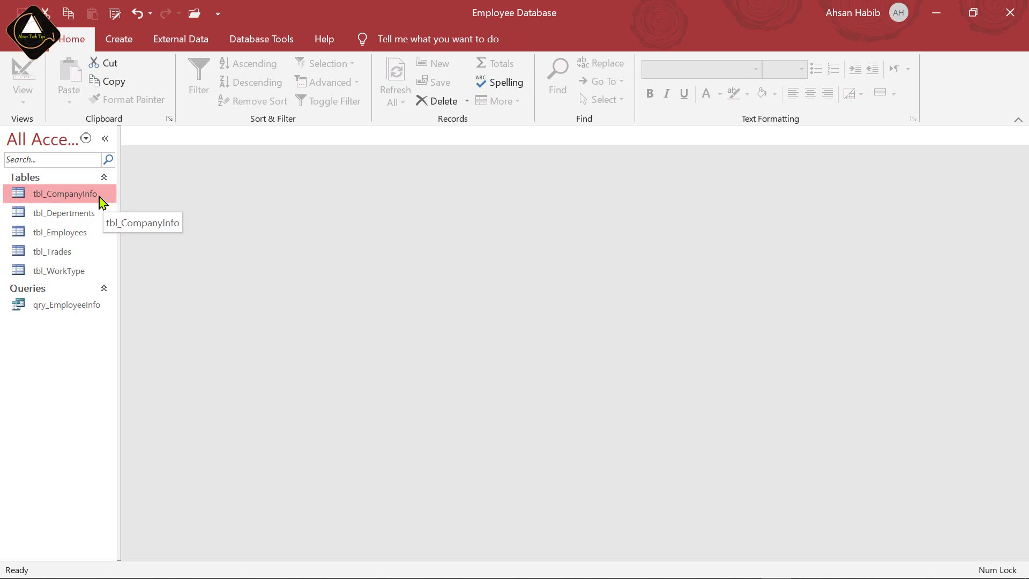
# - Create a blank form in design view and resize its Detail section to about 6" wide and 3" high
pyautogui.click(120, 40)
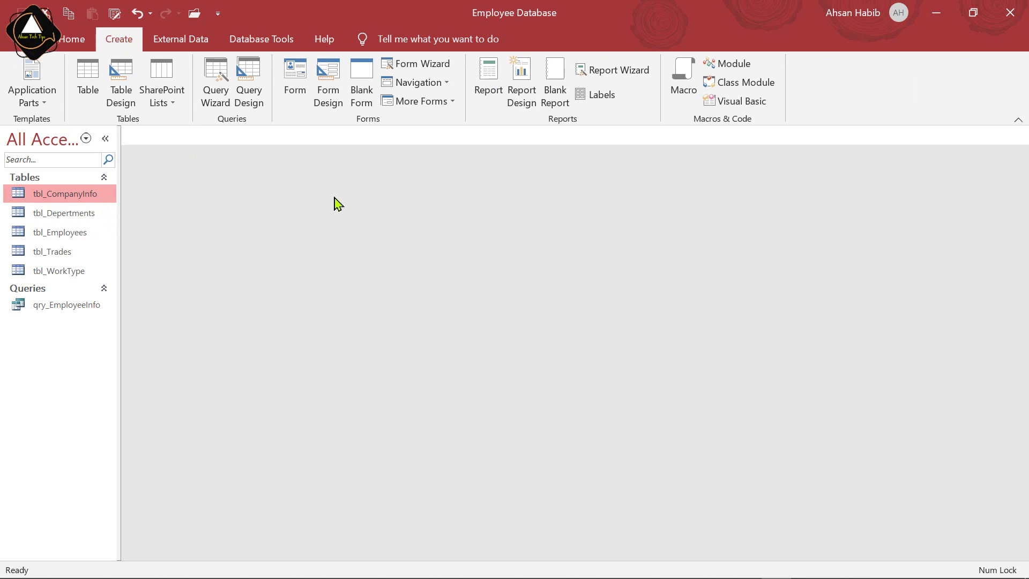
pyautogui.click(329, 88)
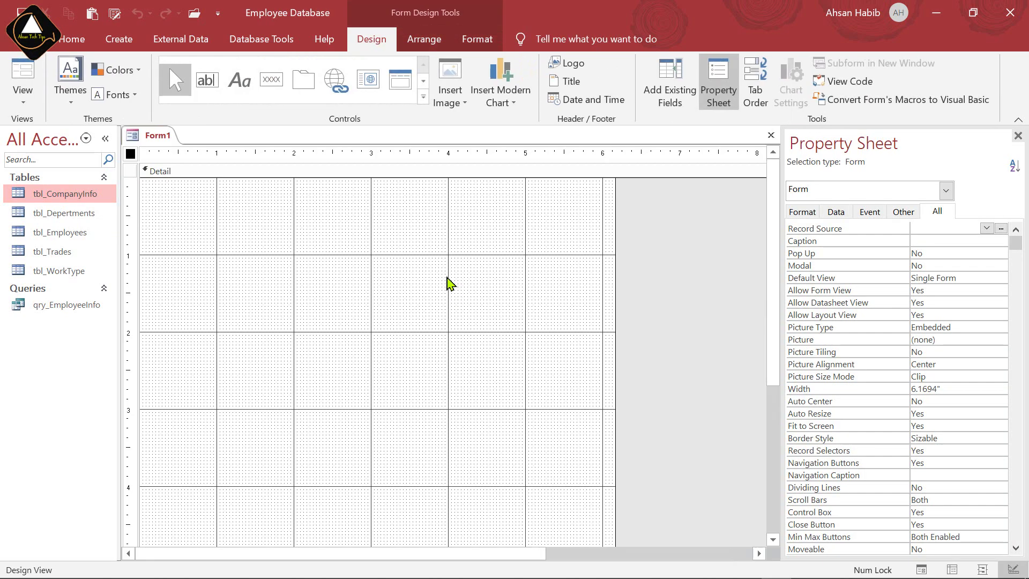
pyautogui.moveTo(615, 546); pyautogui.dragTo(677, 496)
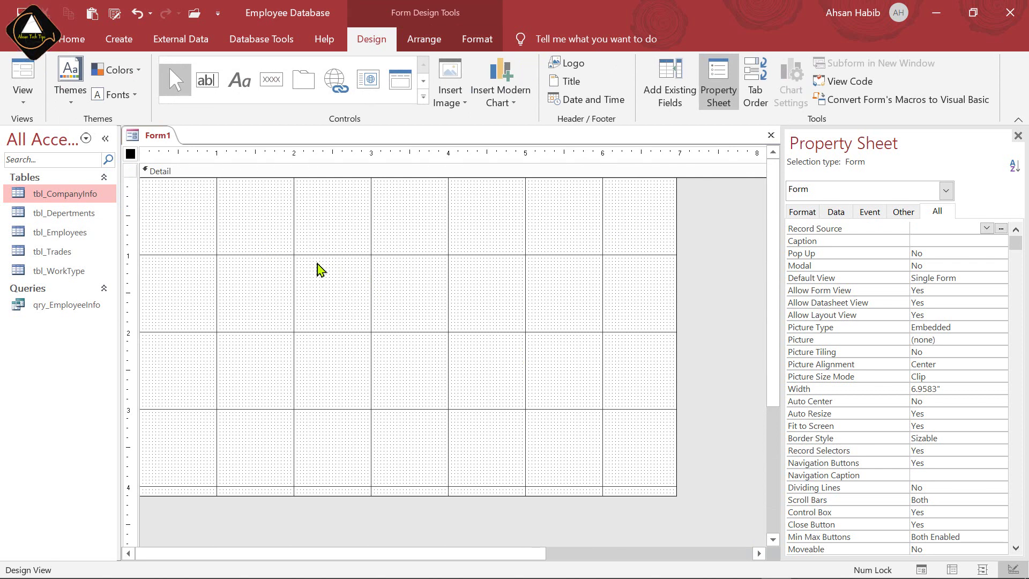
pyautogui.click(190, 215)
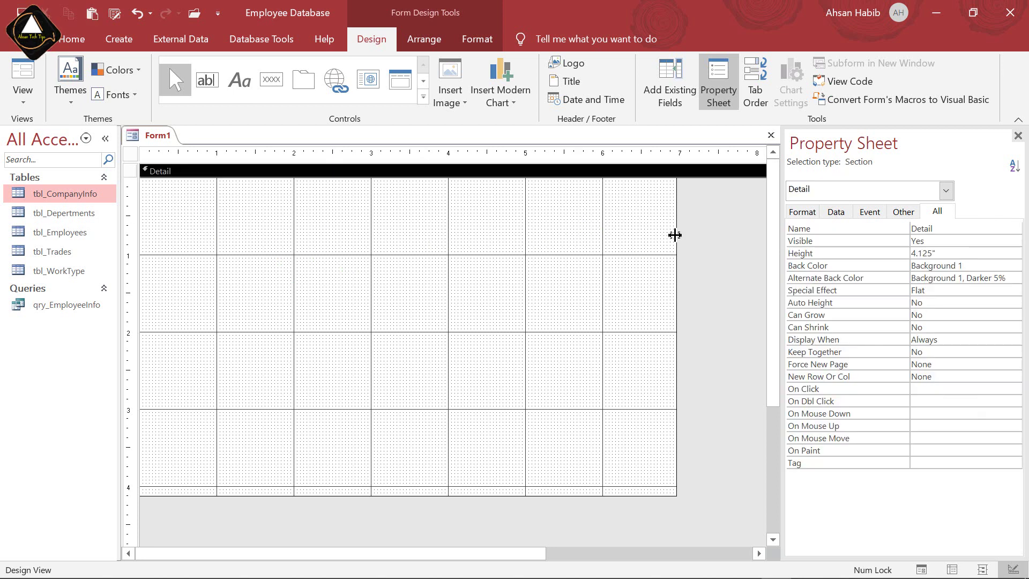
pyautogui.moveTo(676, 236); pyautogui.dragTo(602, 243)
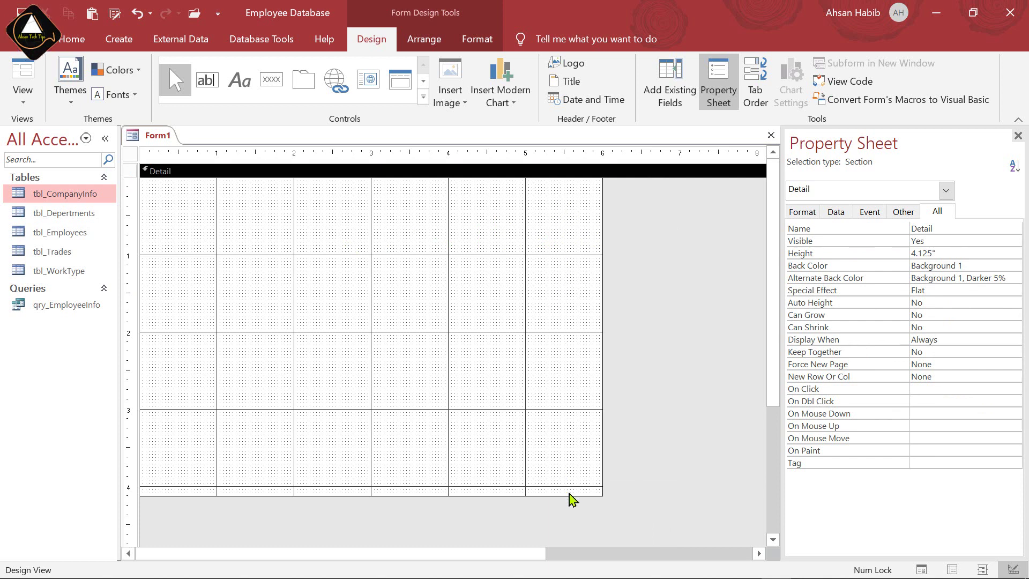
pyautogui.moveTo(570, 494); pyautogui.dragTo(574, 409)
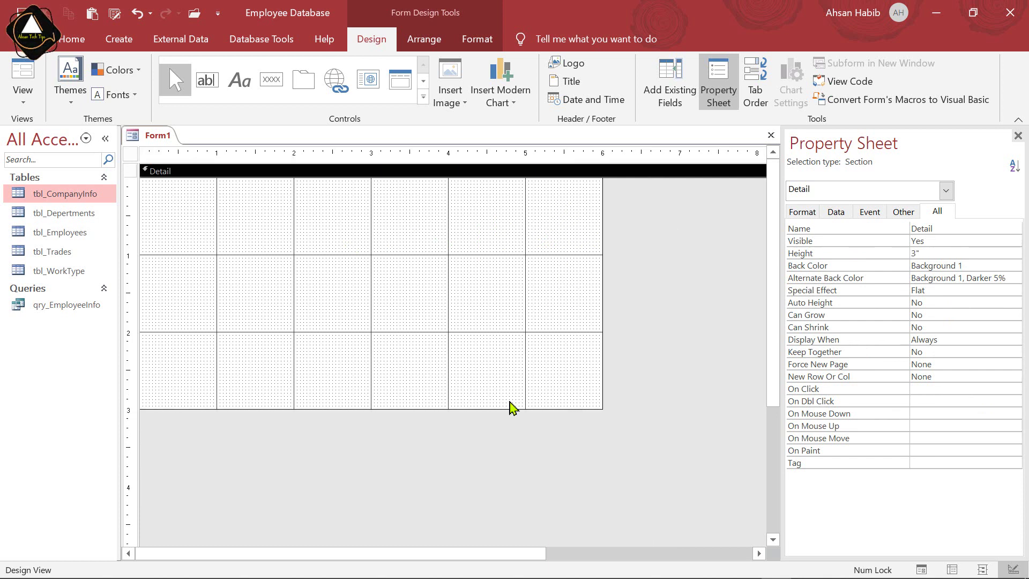
# - Save the new form as fmr_CompanyInfo
pyautogui.hotkey('ctrl', 's')
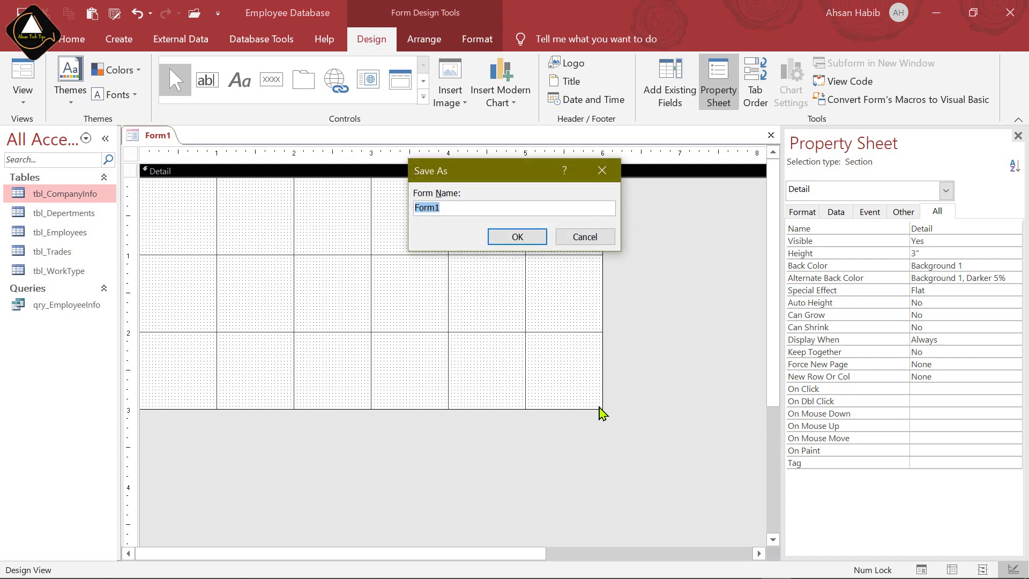
pyautogui.write('fmr_CompanyInfo')
pyautogui.click(513, 246)
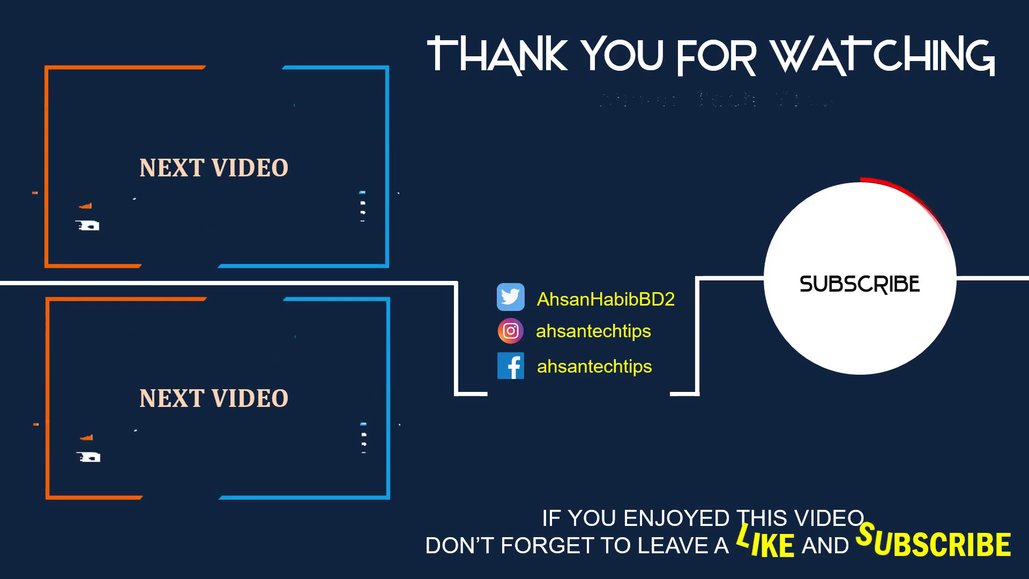